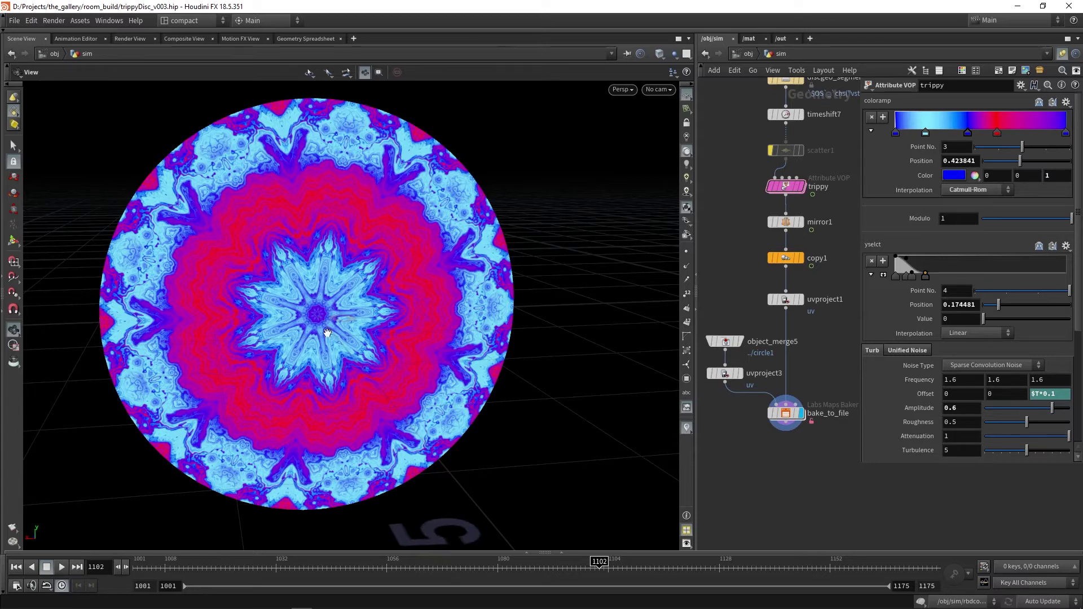
Examine the finished kaleidoscope disc and scrub through the timeline to preview its animated pattern.
mouse_move(326, 332)
mouse_down()
mouse_move(345, 339)
mouse_move(326, 314)
mouse_move(325, 330)
mouse_up()
scroll(325, 330, down, 4)
scroll(155, 316, up, 4)
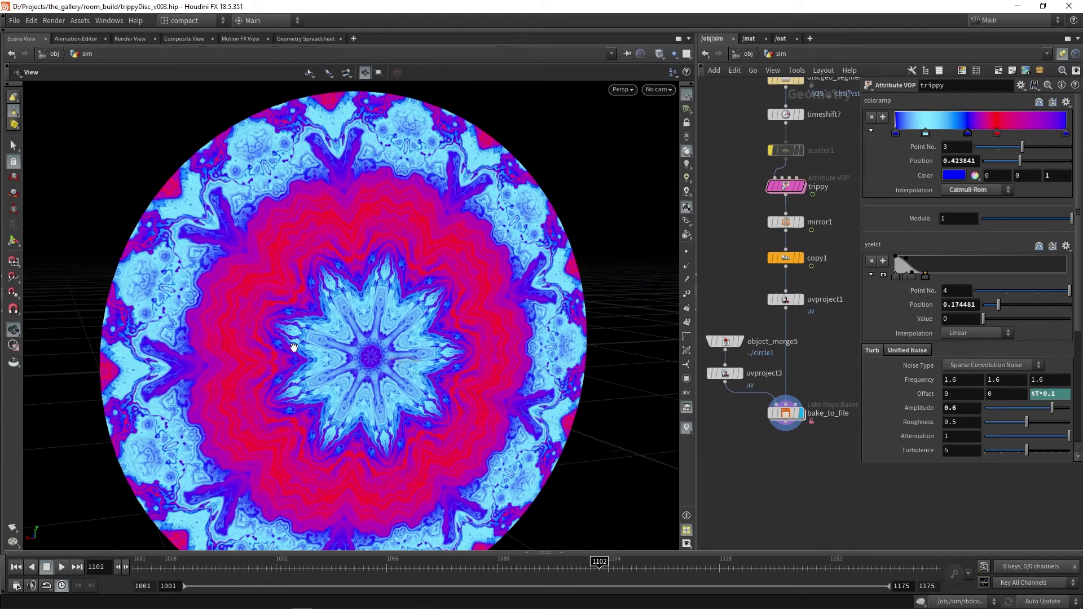
click(462, 566)
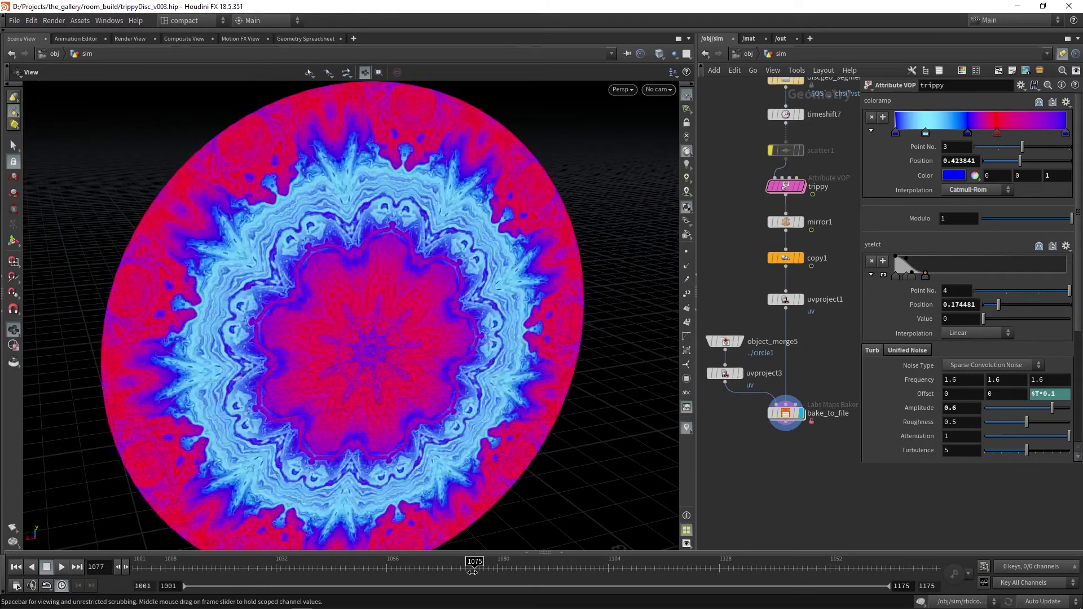
drag(461, 572, 613, 569)
drag(572, 521, 389, 354)
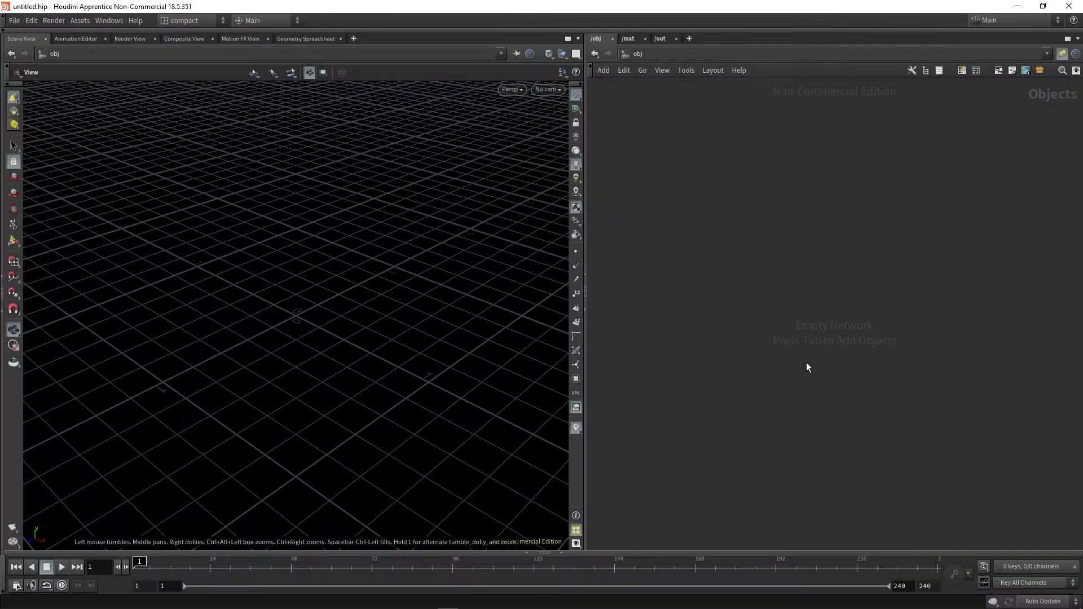
Add a Geometry object to the empty object network.
key(Tab)
text(geo)
key(Return)
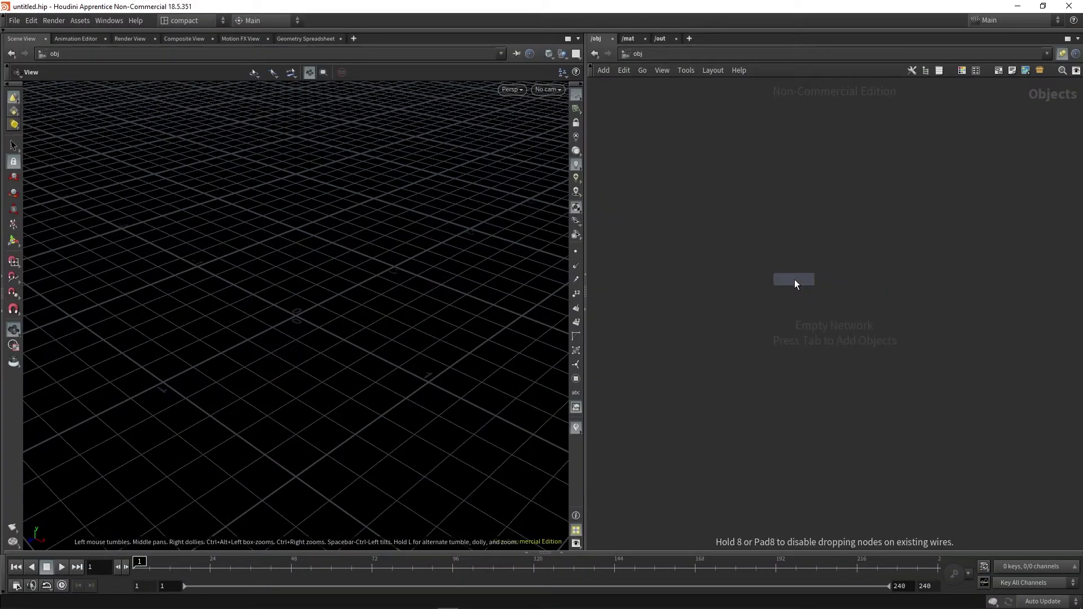
click(794, 279)
Enter the new geometry object and place a Circle node in its network.
double_click(798, 280)
key(Tab)
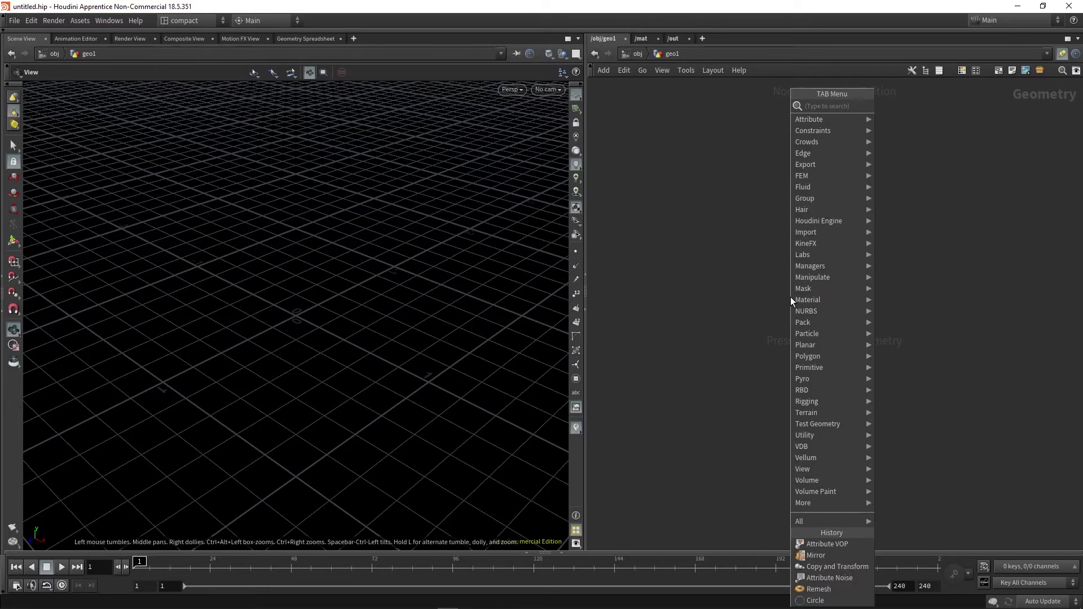
text(circle)
key(Return)
click(790, 297)
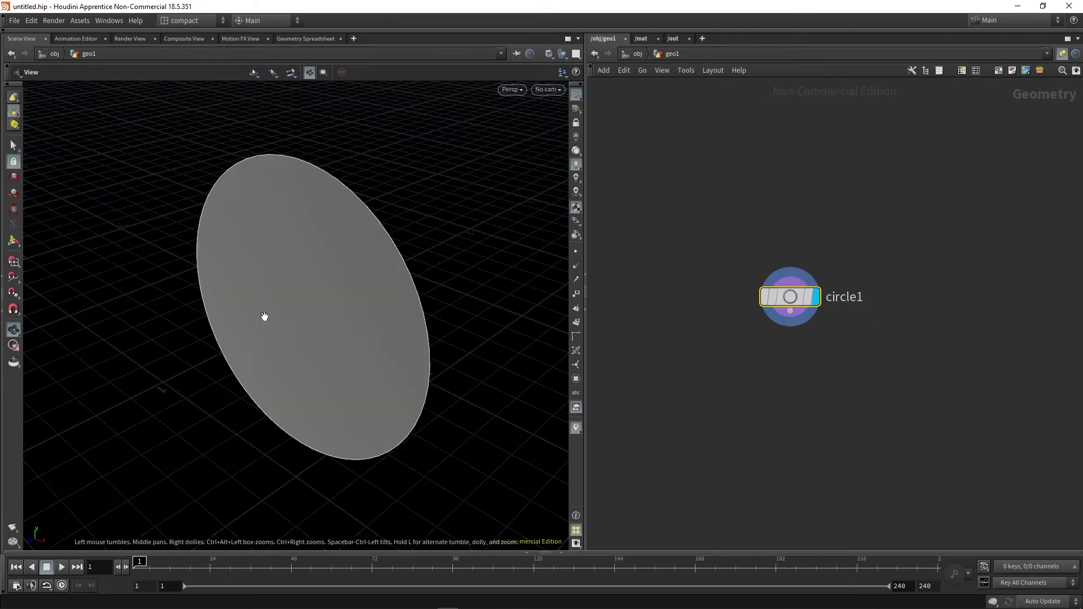
Set the circle's primitive type to Polygon and its divisions to 80.
mouse_move(274, 342)
mouse_down()
mouse_move(157, 322)
mouse_move(412, 321)
mouse_move(275, 331)
mouse_up()
scroll(225, 314, up, 1)
middle_drag(226, 315, 247, 313)
middle_drag(866, 372, 846, 362)
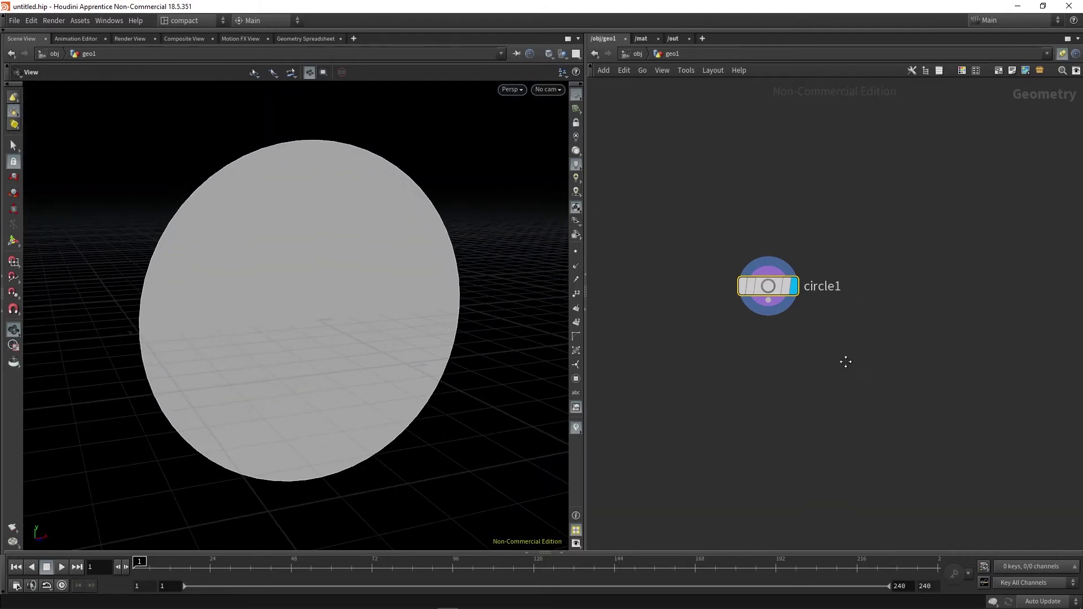
key(p)
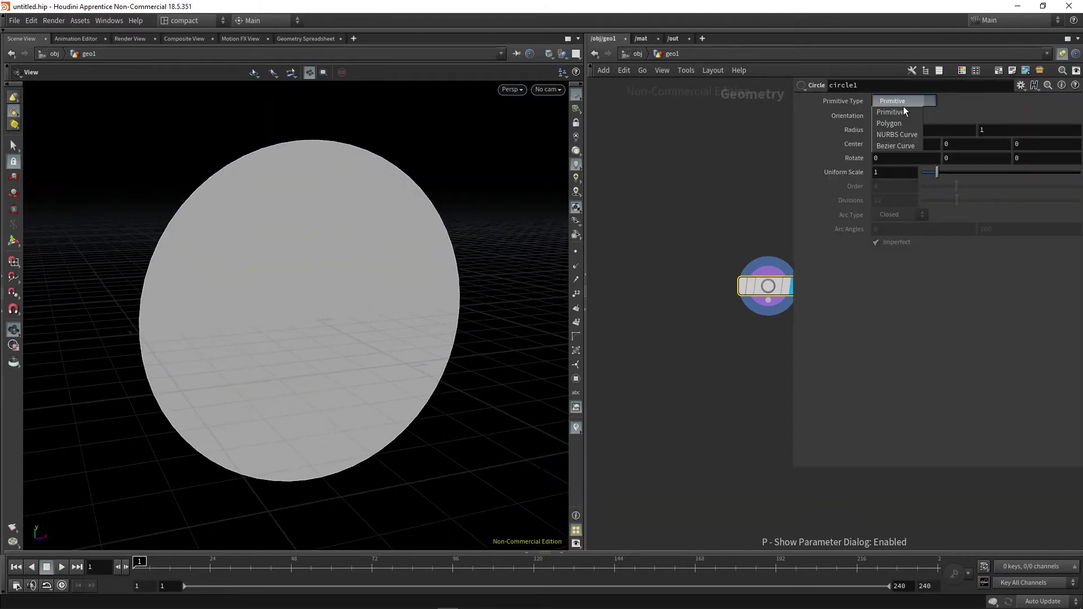
click(899, 123)
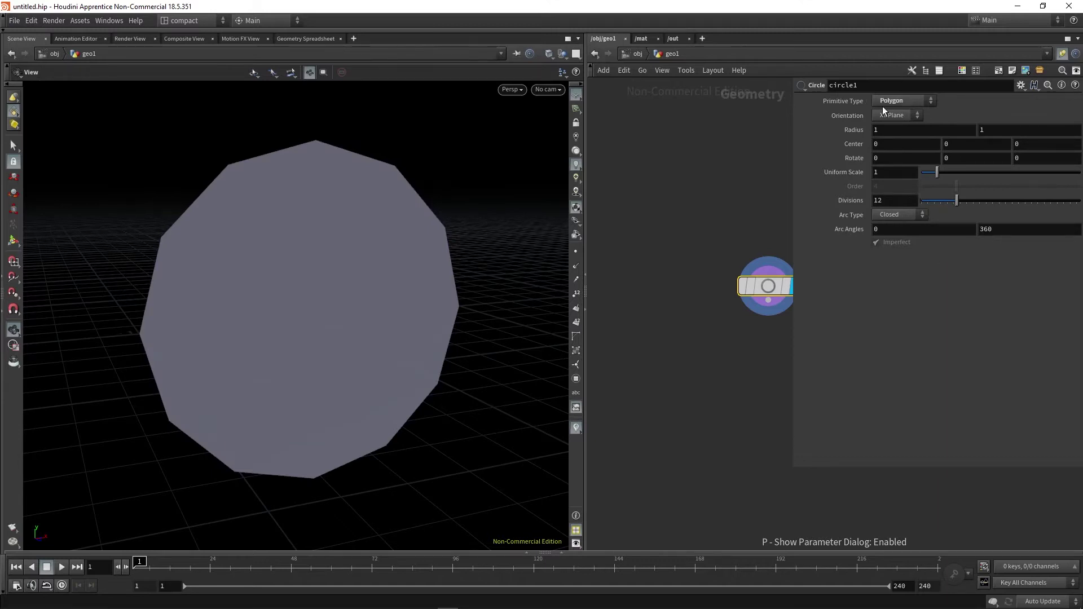
text(80)
key(Return)
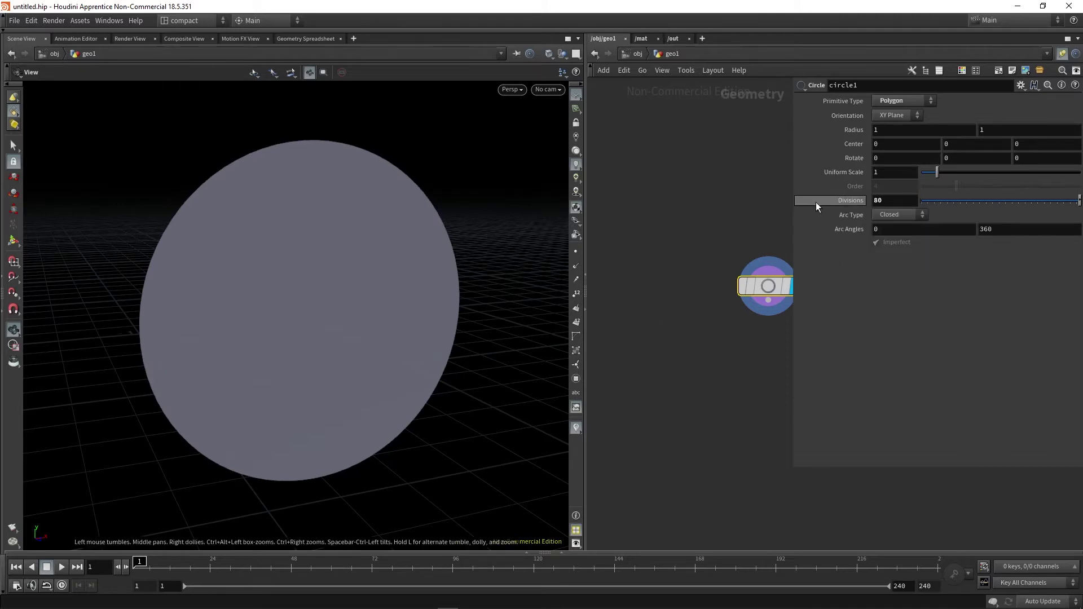
Turn the circle into a closed arc with an end angle of 20.
click(894, 248)
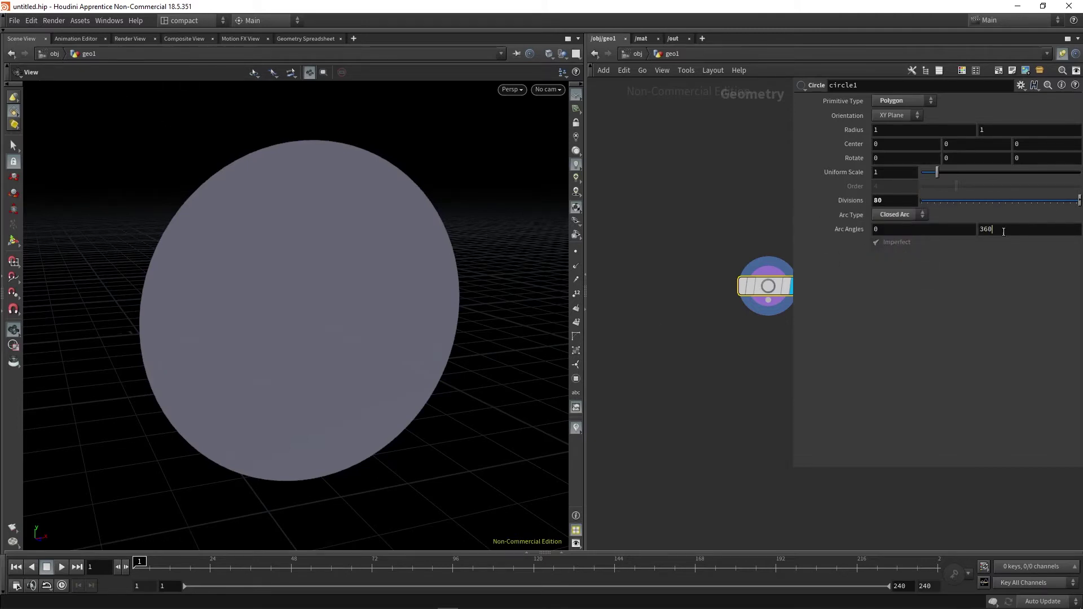
text(20)
key(Return)
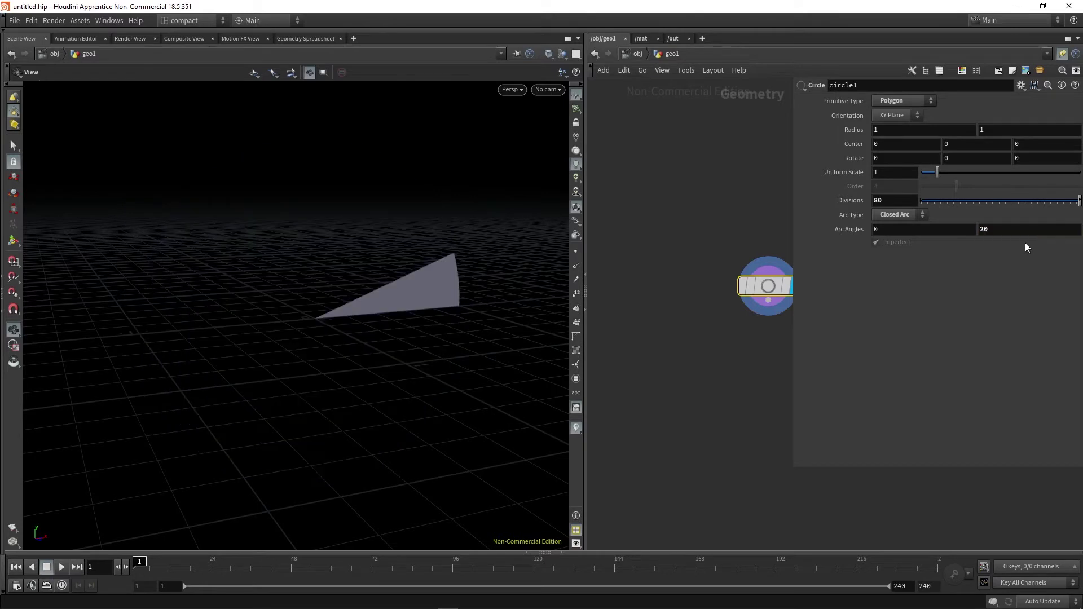
Examine the wedge from several angles and shrink the parameter pane overlapping the network.
drag(367, 314, 203, 247)
drag(382, 358, 307, 374)
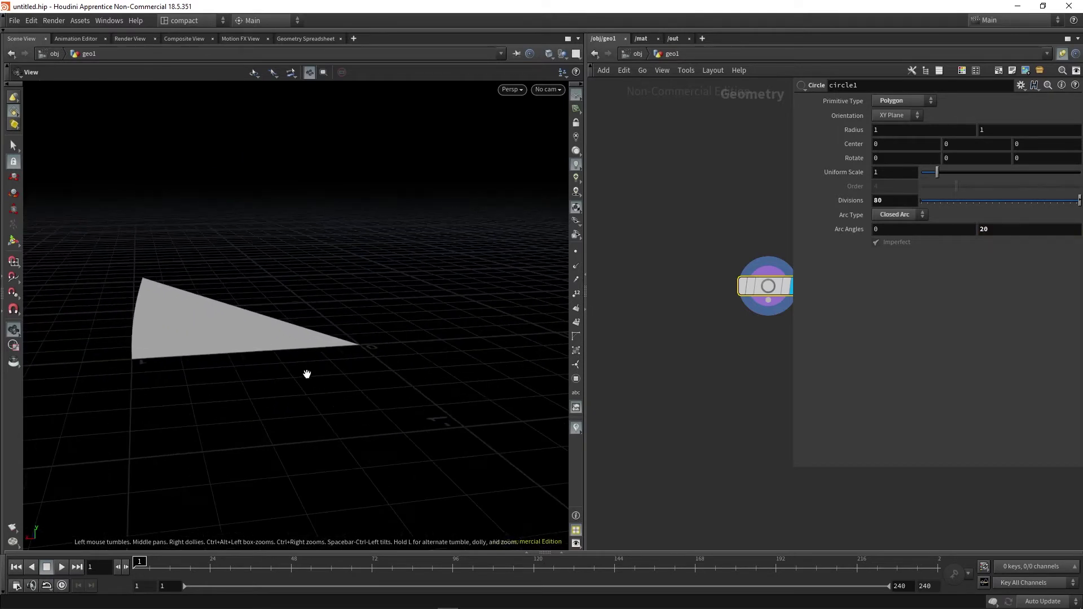
middle_drag(707, 435, 650, 392)
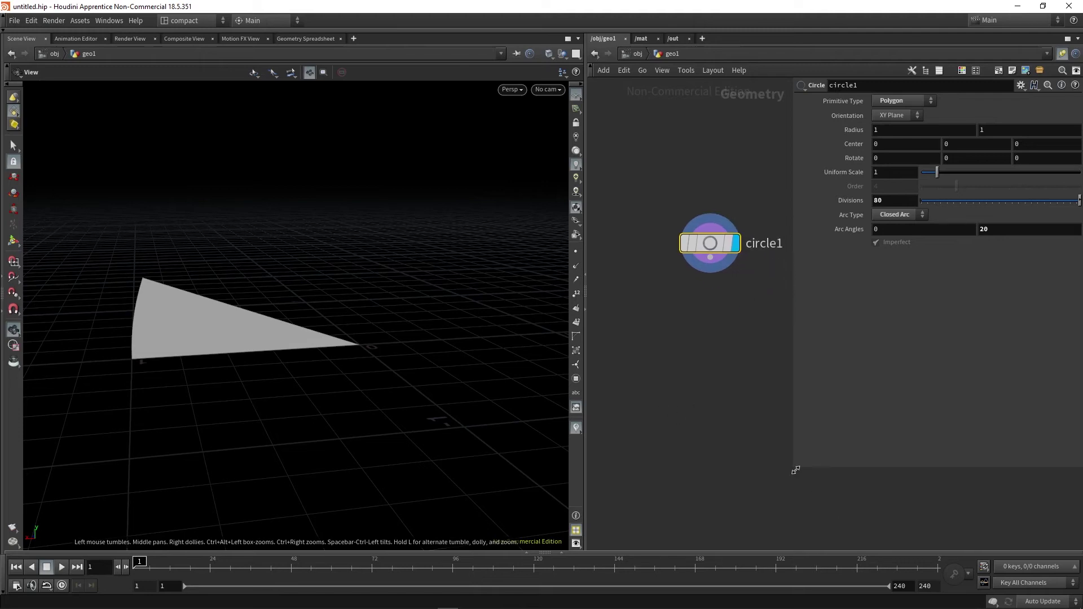
drag(796, 470, 978, 400)
drag(187, 293, 213, 333)
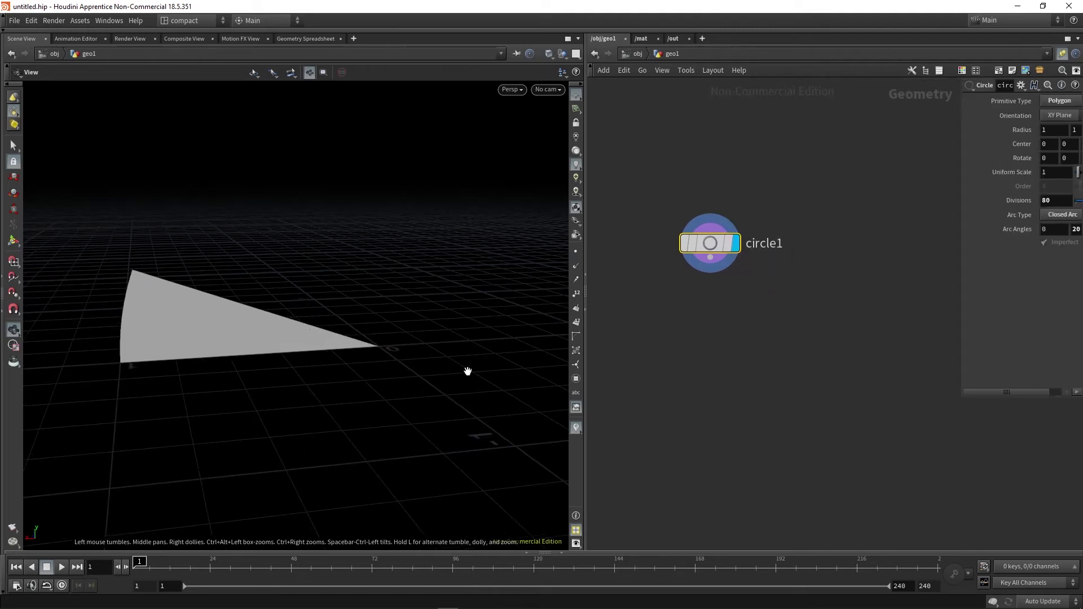
right_drag(272, 344, 264, 343)
middle_drag(294, 287, 275, 329)
drag(185, 359, 48, 269)
drag(119, 321, 195, 302)
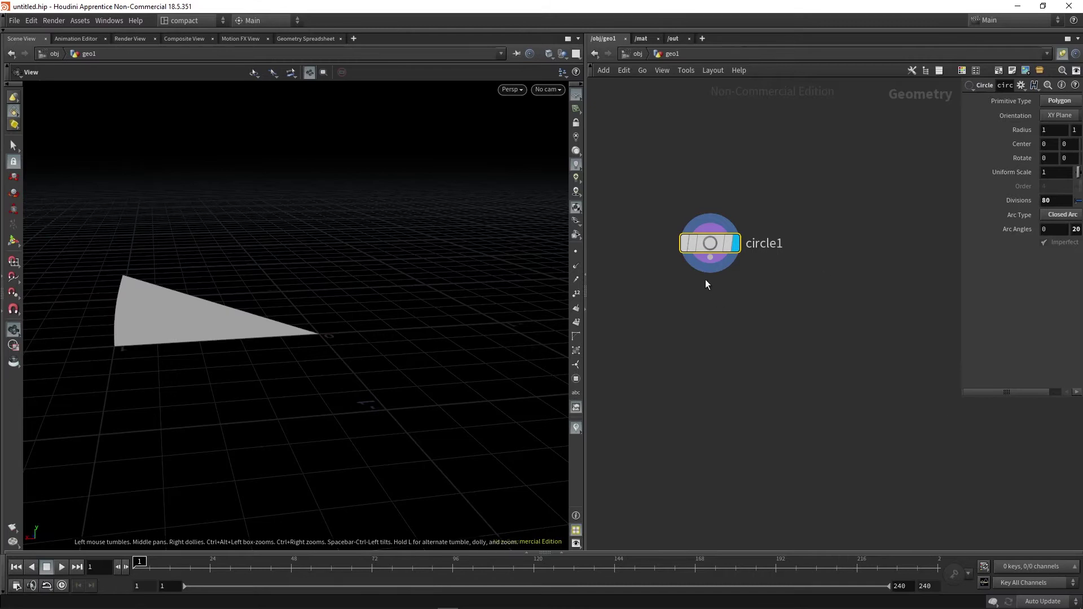
Add a Remesh node connected to the circle's output.
key(Tab)
text(reme)
key(Return)
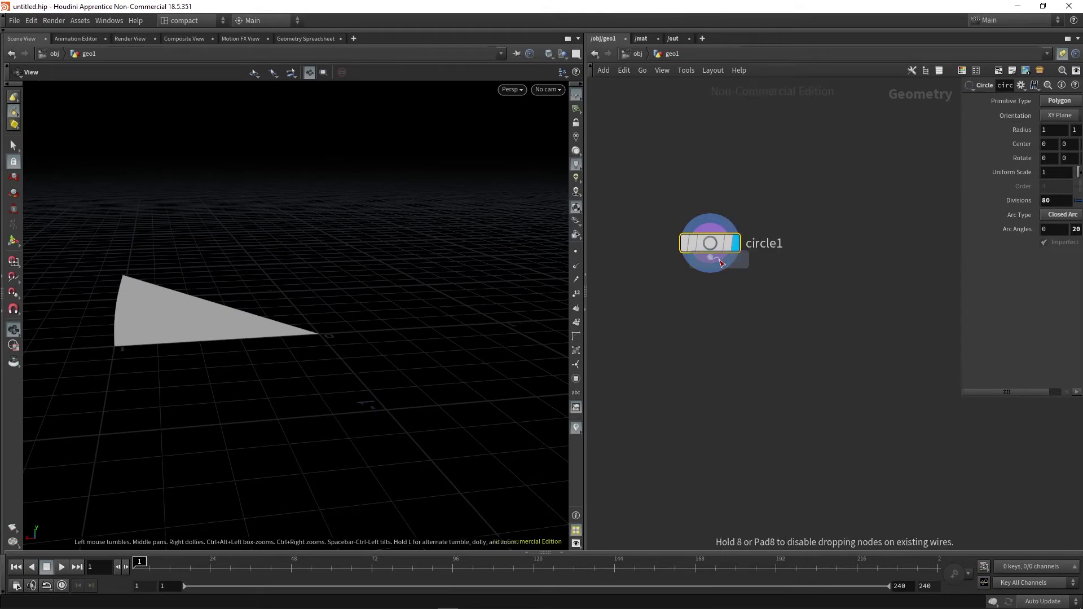
click(711, 274)
Enable wire-over-shaded display and show the Remesh node's result in the viewport.
middle_drag(204, 367, 231, 365)
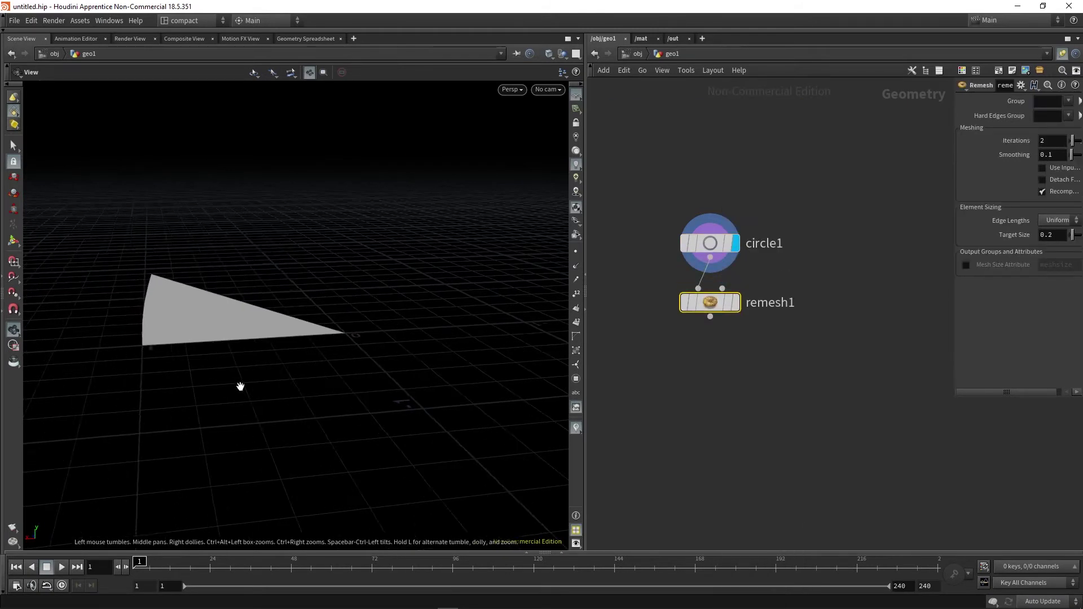
scroll(226, 341, up, 3)
drag(225, 341, 234, 344)
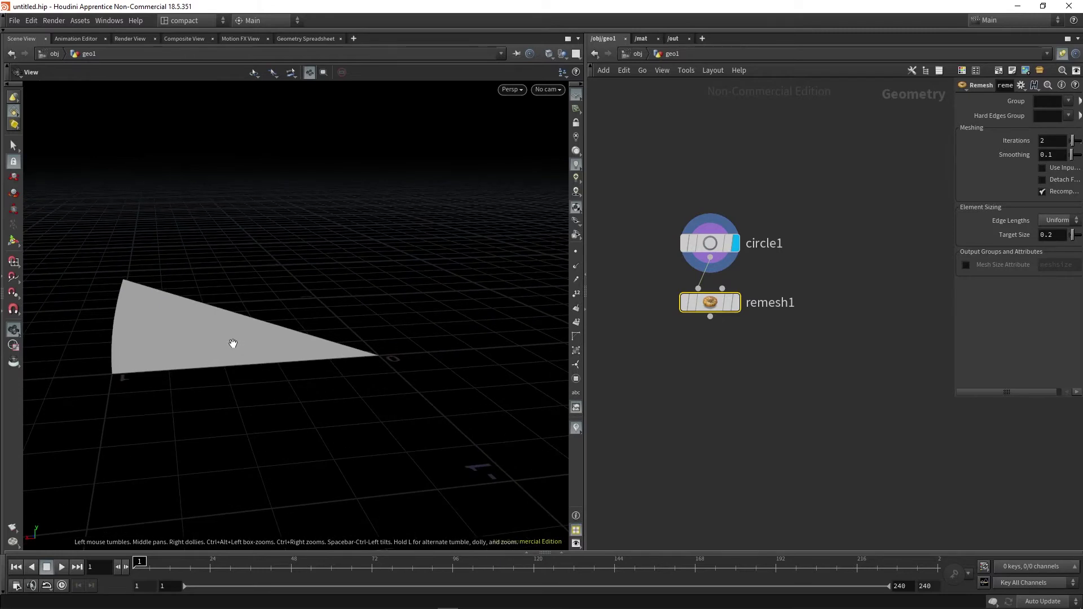
key(shift+w)
click(734, 303)
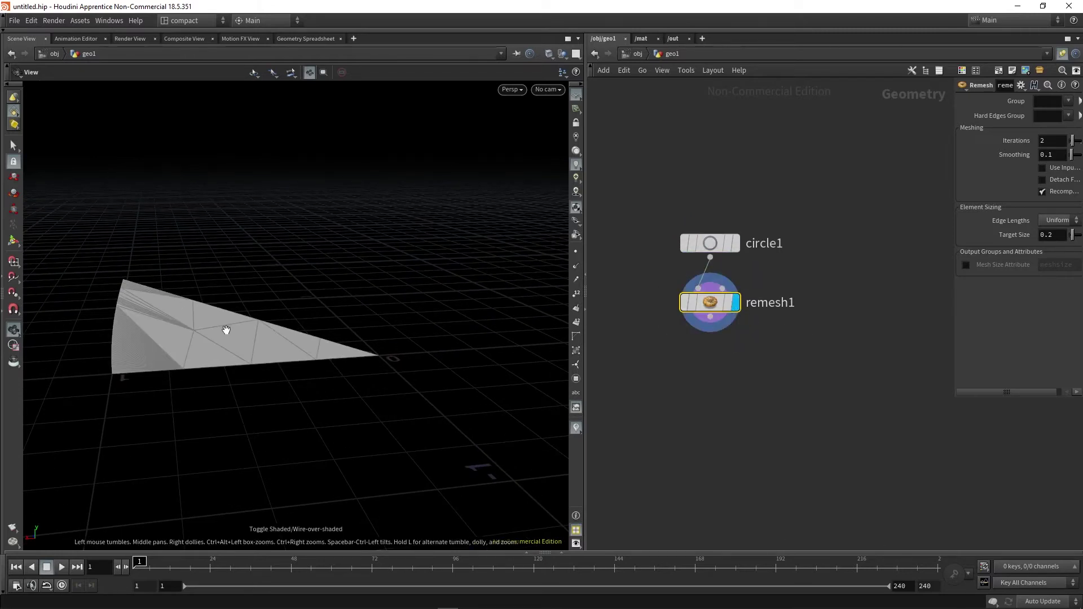
Examine the remeshed wedge's triangles up close, toggling the wireframe overlay.
scroll(194, 341, up, 5)
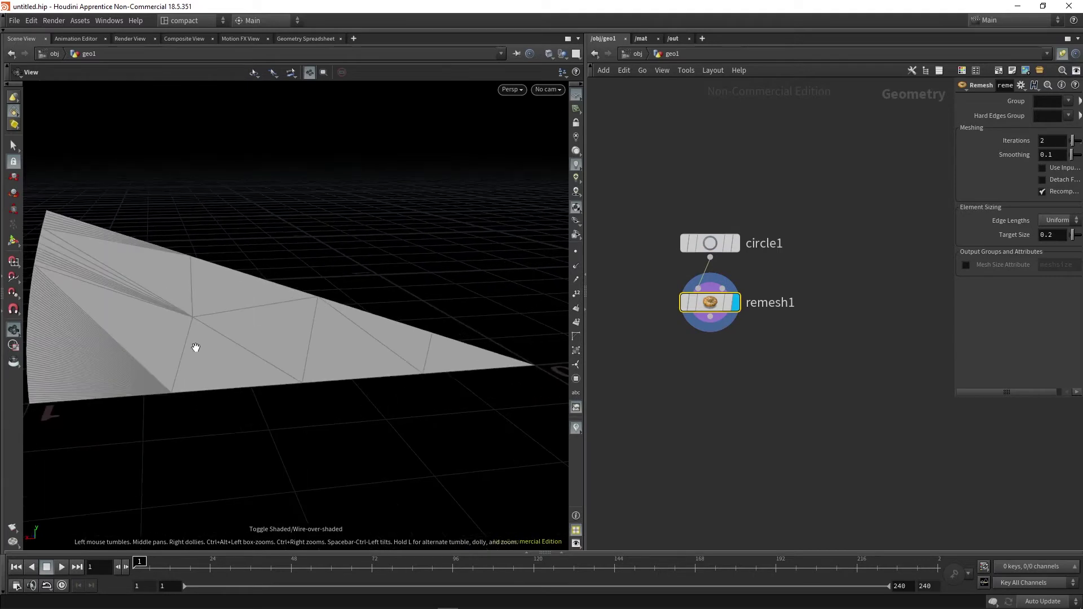
scroll(237, 341, up, 3)
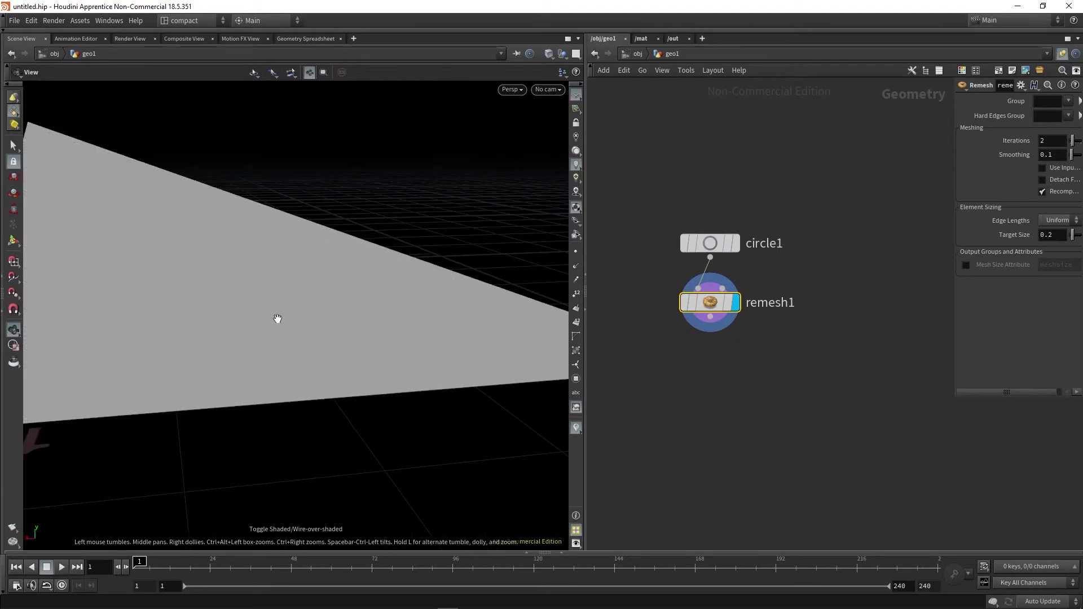
scroll(227, 365, down, 3)
middle_drag(277, 318, 256, 365)
key(shift+w)
scroll(256, 365, down, 2)
Widen the parameter pane and set the Remesh node's target size to 0.005.
drag(784, 367, 723, 310)
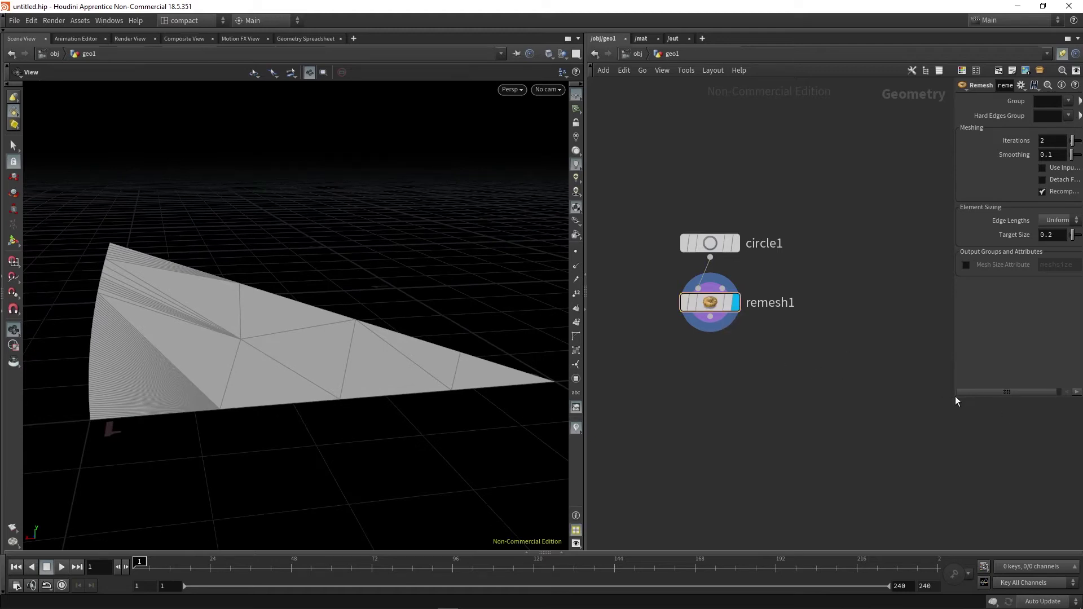
drag(955, 398, 816, 487)
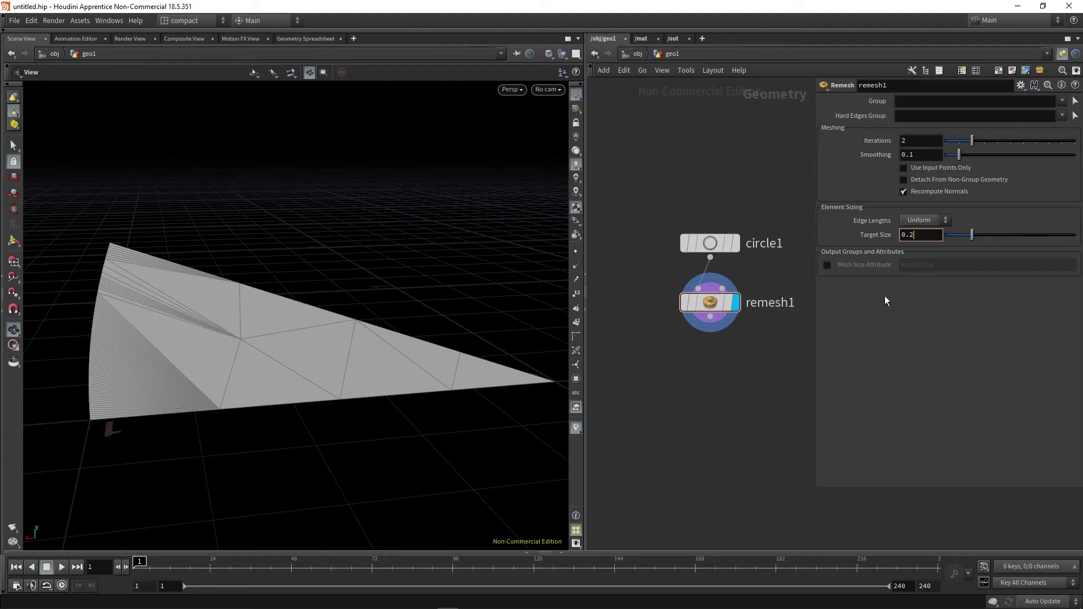
key(BackSpace)
text(005)
key(Return)
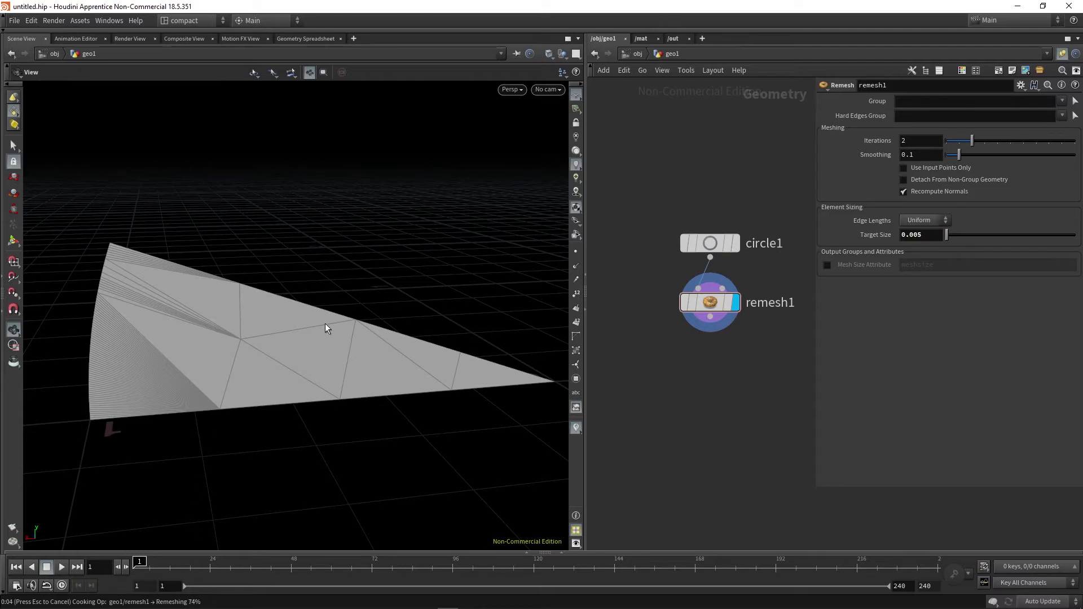
Examine the dense remeshed wedge up close and return the viewport to plain shaded display.
scroll(318, 340, up, 2)
drag(305, 339, 280, 360)
scroll(186, 342, up, 4)
scroll(262, 373, up, 4)
scroll(298, 367, down, 10)
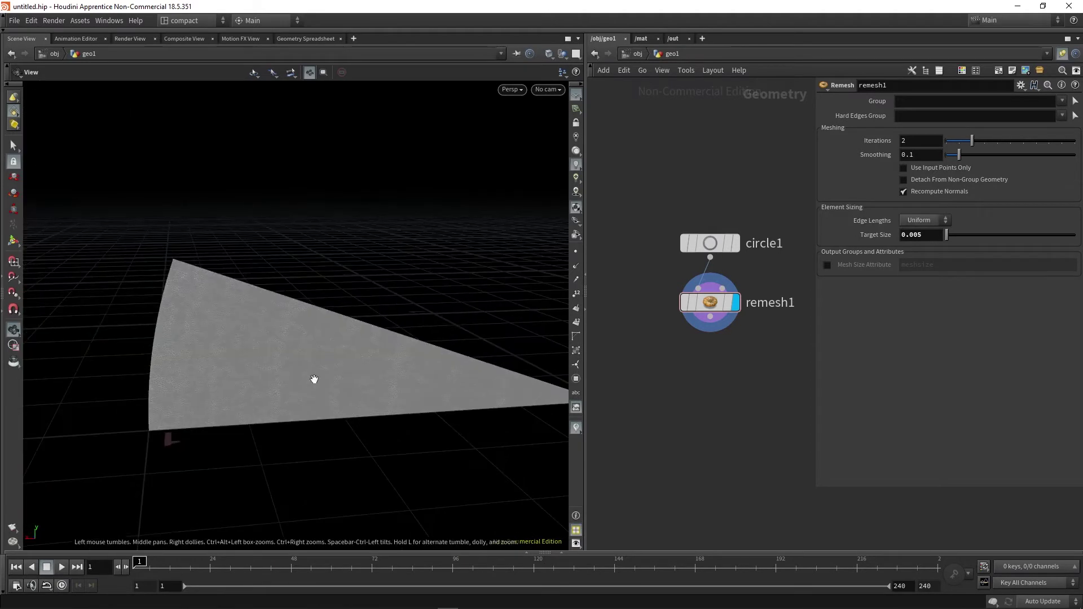
key(shift+w)
mouse_move(238, 370)
mouse_down()
mouse_move(244, 357)
mouse_move(244, 382)
mouse_move(293, 370)
mouse_move(308, 387)
mouse_up()
middle_drag(308, 387, 262, 382)
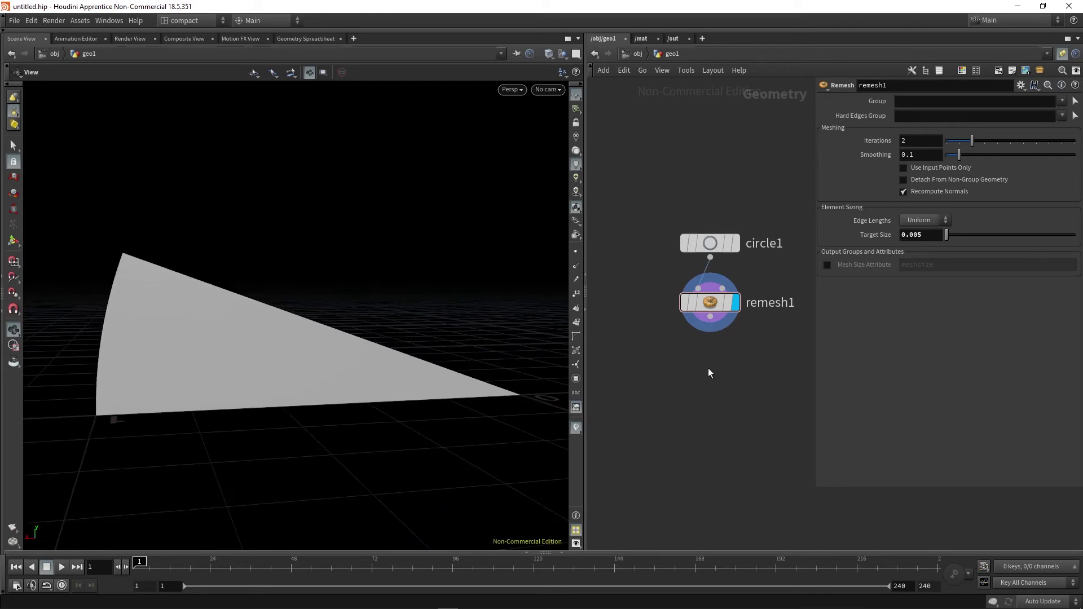
Add an Attribute Noise node after the Remesh node and display its colour result.
middle_drag(706, 404, 701, 345)
key(Tab)
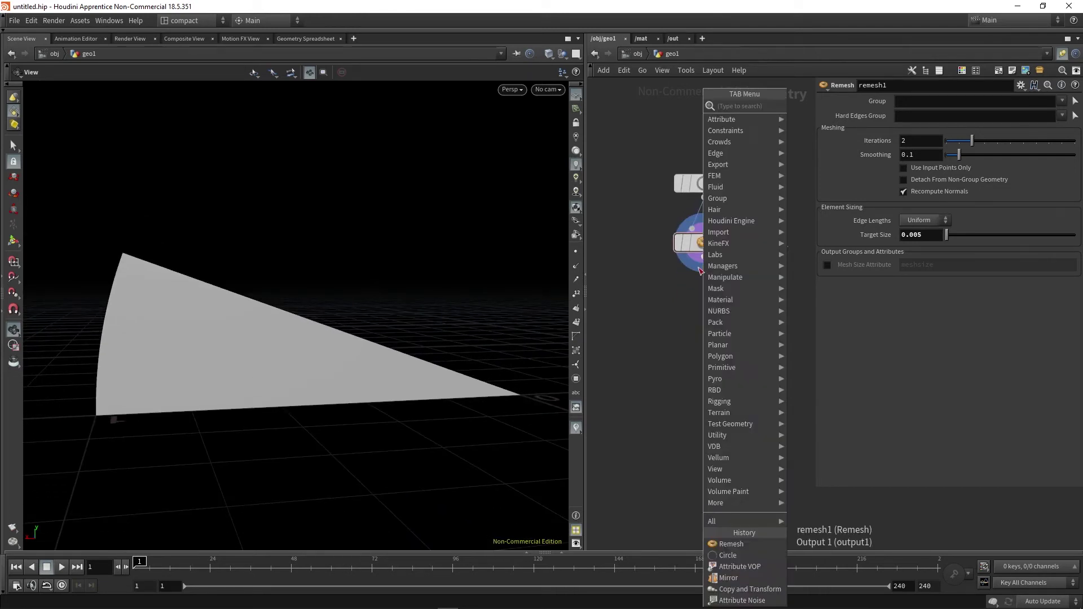
text(atti)
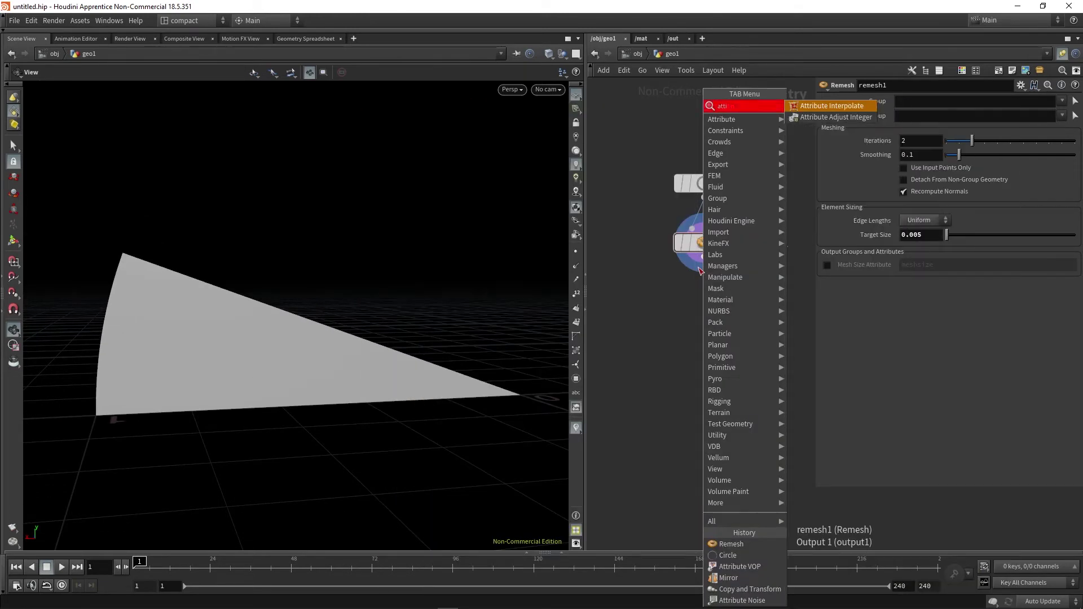
text(n)
key(BackSpace)
key(BackSpace)
key(BackSpace)
key(BackSpace)
key(BackSpace)
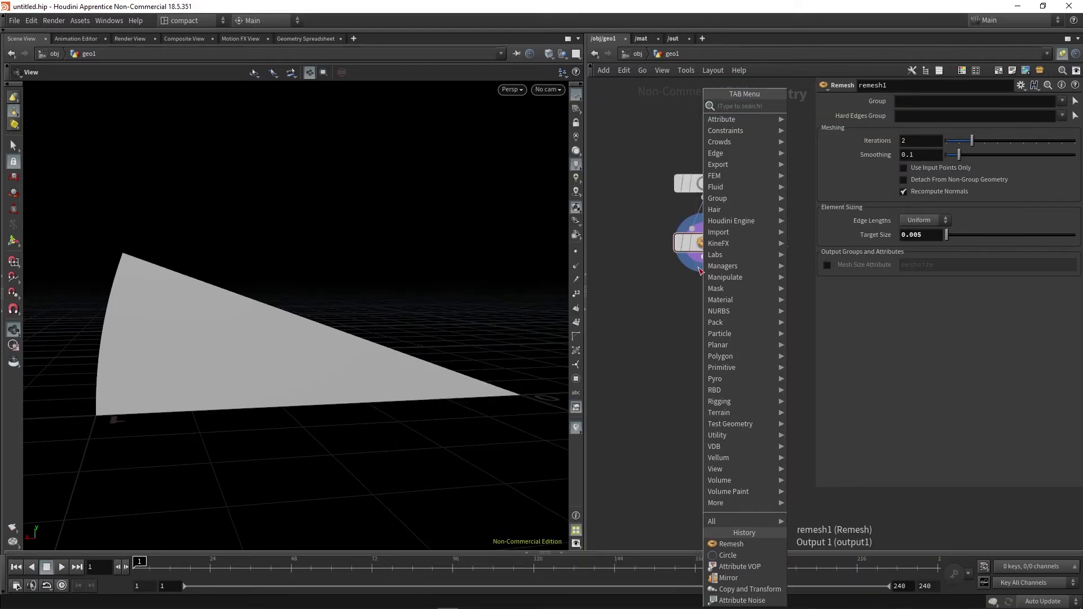
text(noise)
key(Return)
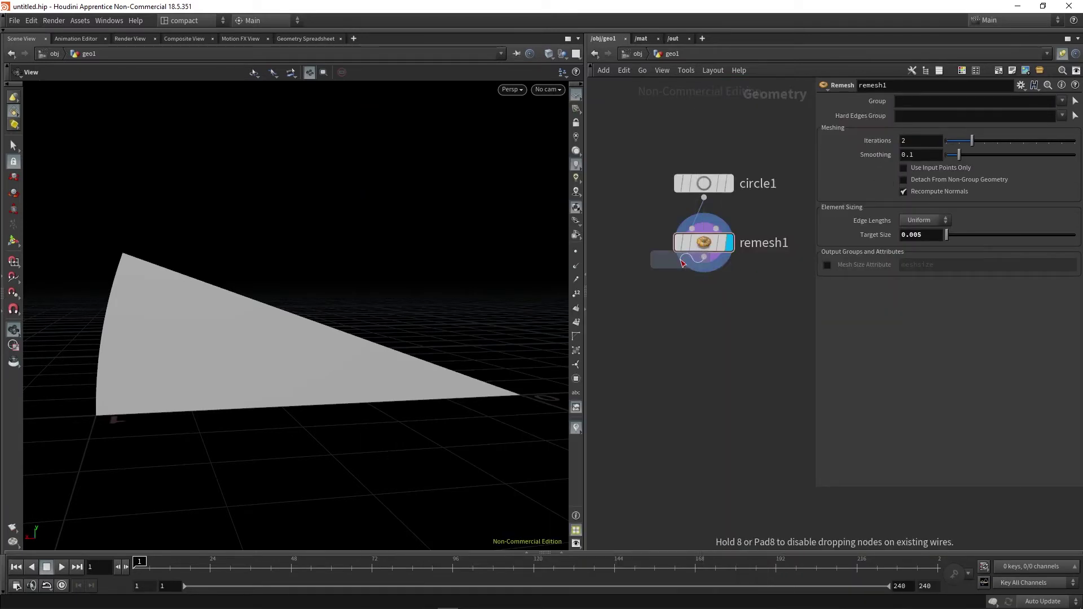
click(703, 301)
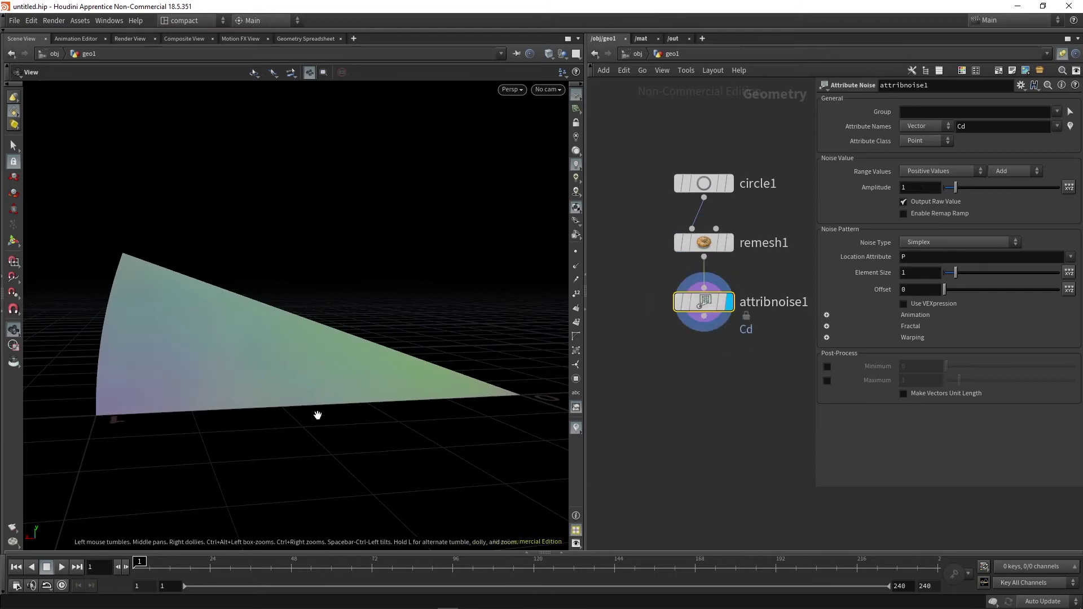
Set the Attribute Noise element size to 0.1, keeping the offset at 0, and check the pattern on the wedge.
scroll(303, 404, up, 2)
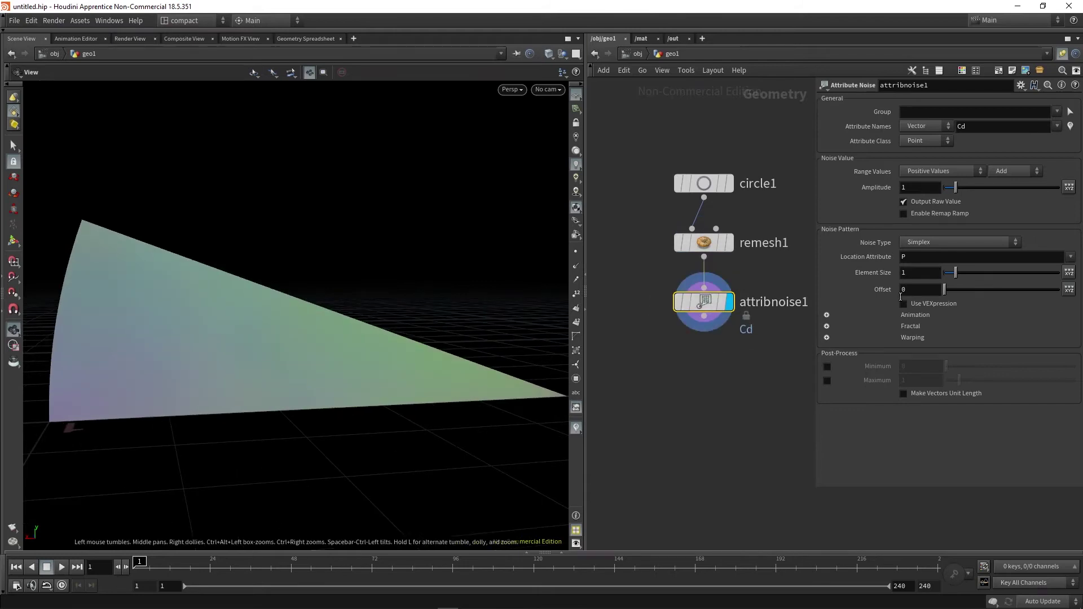
mouse_move(945, 289)
mouse_down()
mouse_move(955, 294)
mouse_move(947, 276)
mouse_up()
ctrl+middle_click(936, 293)
drag(270, 384, 259, 389)
right_drag(259, 390, 260, 319)
drag(260, 319, 267, 381)
middle_drag(268, 381, 253, 375)
middle_drag(706, 385, 698, 340)
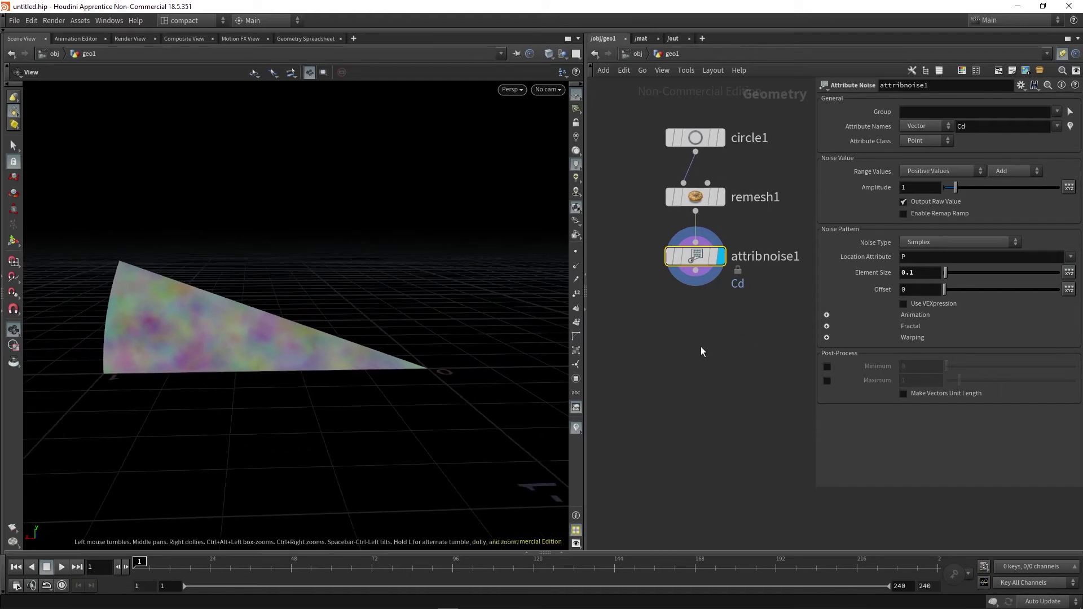
Add a Copy and Transform node after the Attribute Noise node and set its Z rotation to 19.9.
key(Tab)
text(copytr)
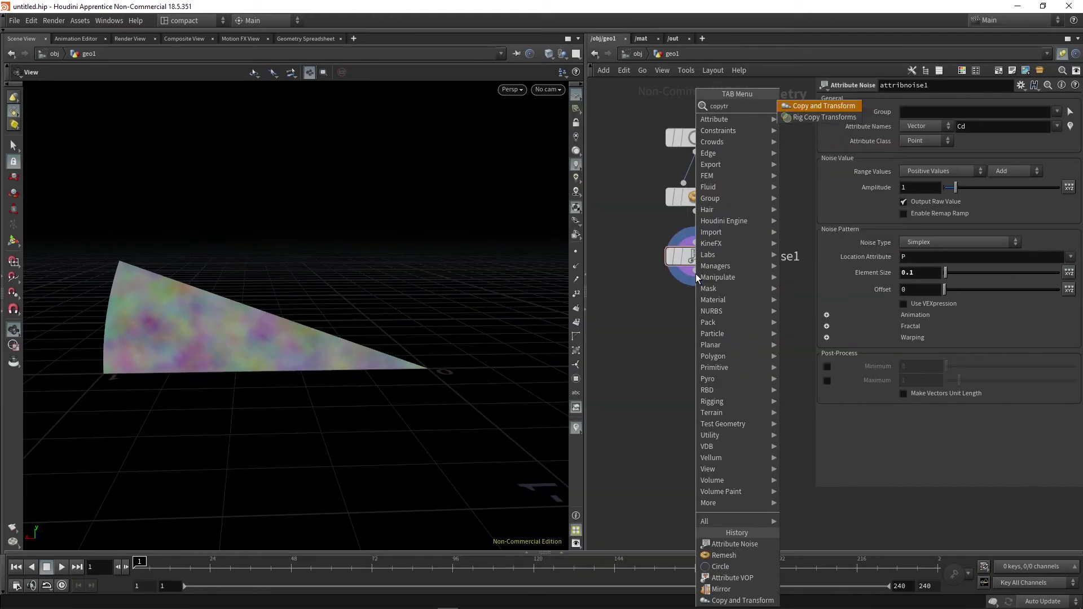
key(Return)
click(695, 315)
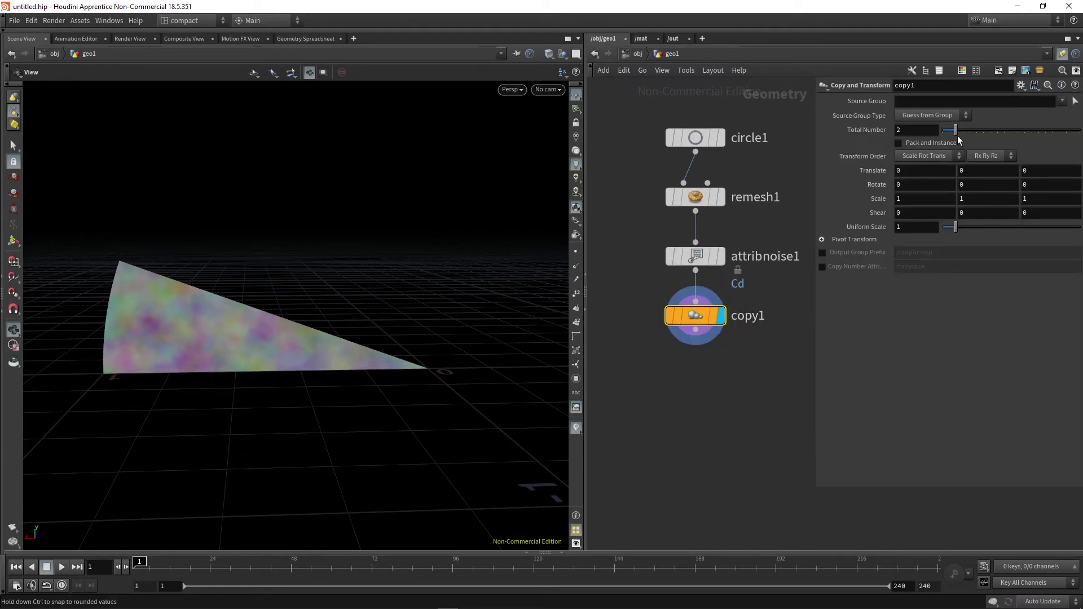
middle_drag(1026, 184, 1068, 184)
scroll(186, 357, up, 2)
drag(196, 348, 271, 339)
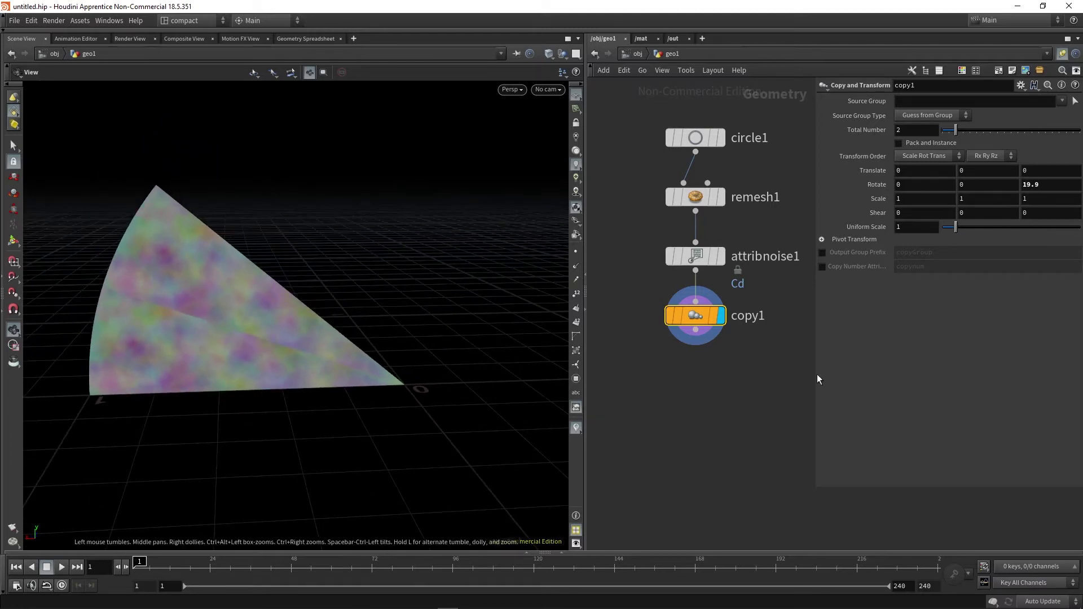
Link the Copy and Transform node's Z rotation to the circle's end arc angle with a relative reference.
middle_drag(721, 394, 721, 430)
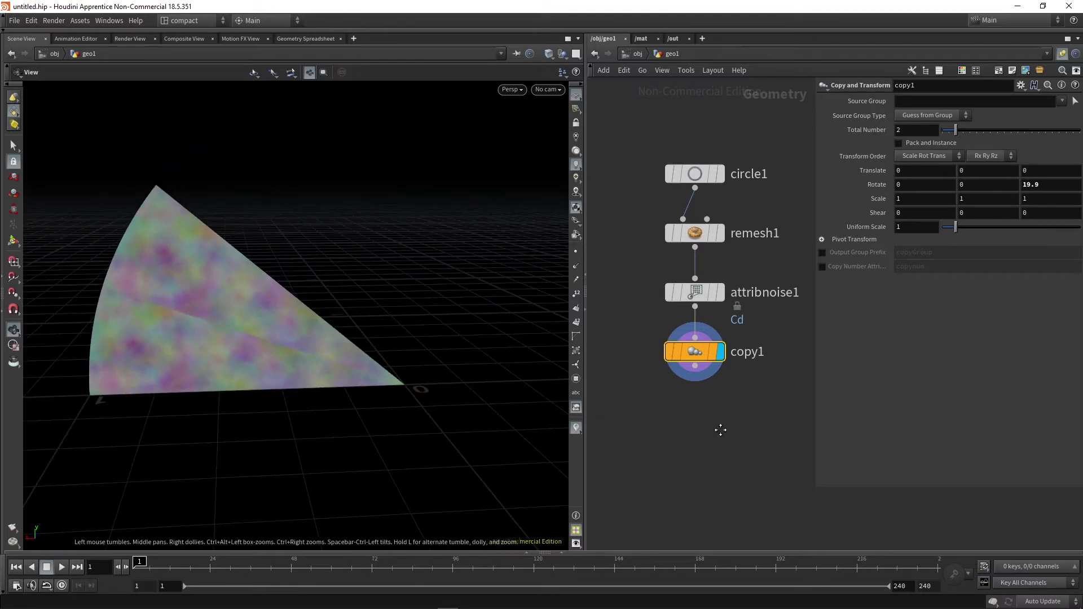
click(692, 175)
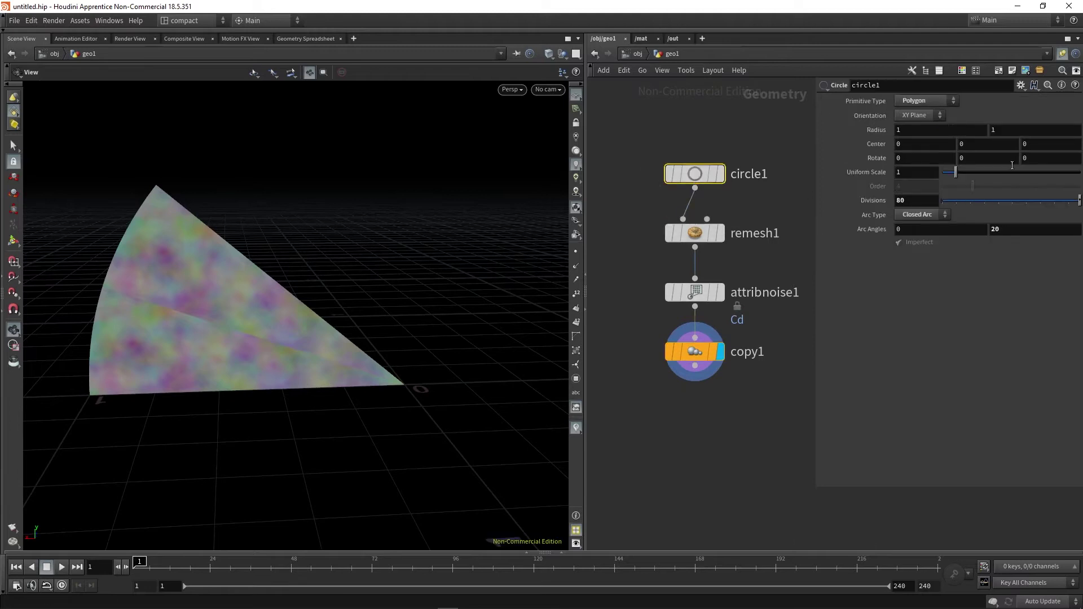
right_click(1015, 228)
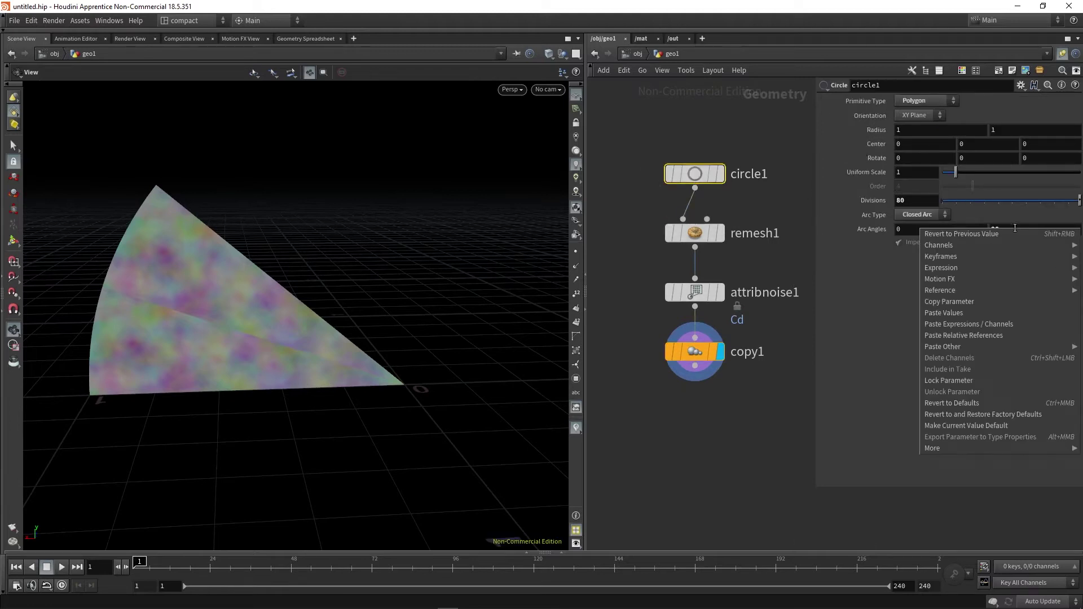
click(1008, 303)
drag(756, 431, 683, 327)
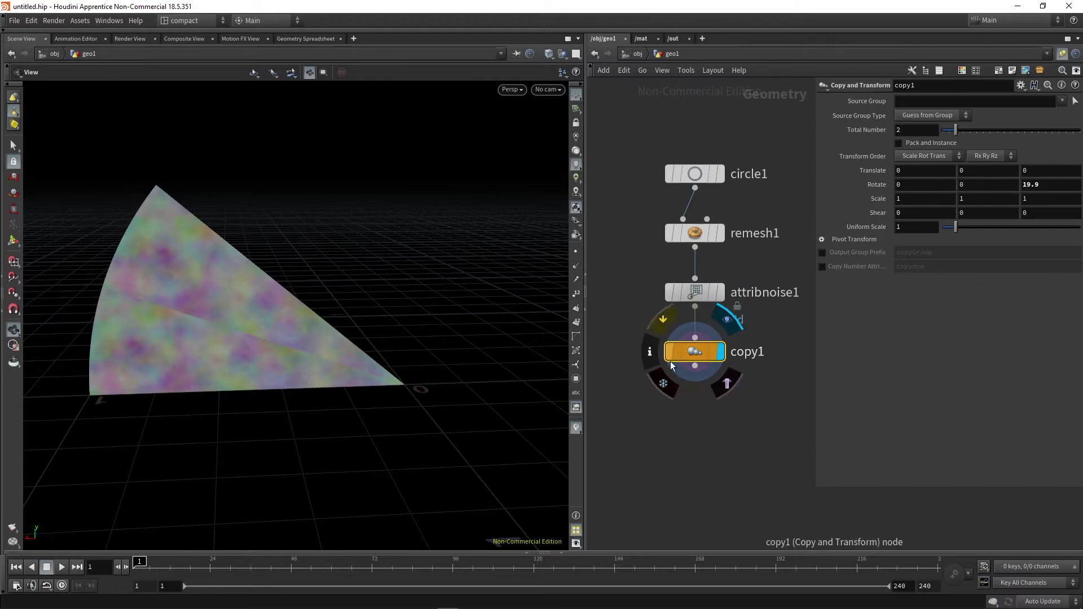
right_click(1049, 185)
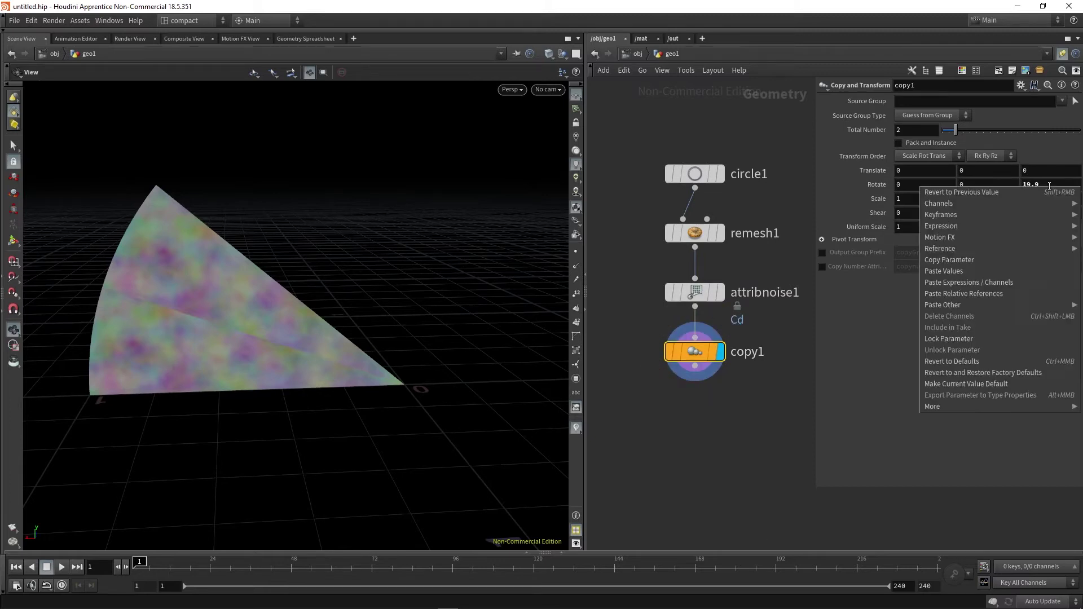
click(1003, 293)
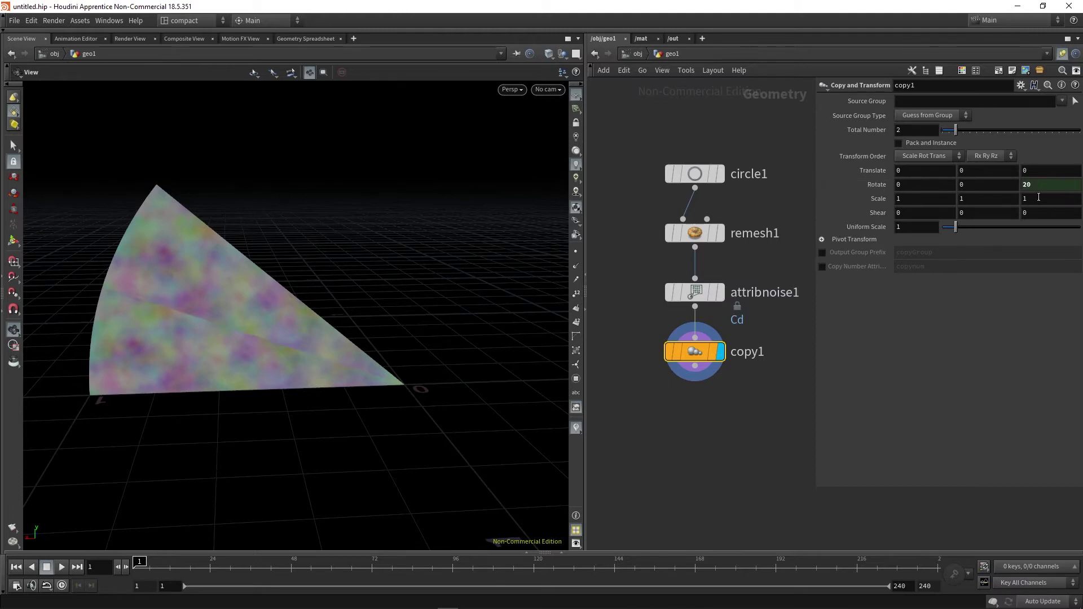
drag(242, 346, 270, 326)
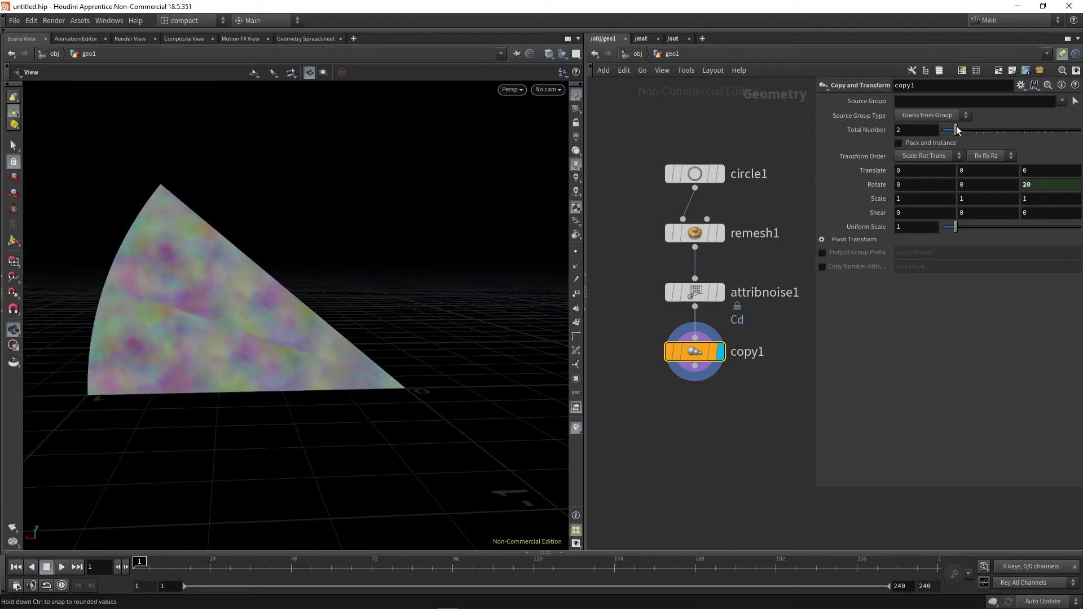
Set the Copy and Transform node's total number to the expression 360/ch("rz"), referencing its own Z rotation.
mouse_move(959, 131)
mouse_down()
mouse_move(1008, 138)
mouse_move(977, 136)
mouse_up()
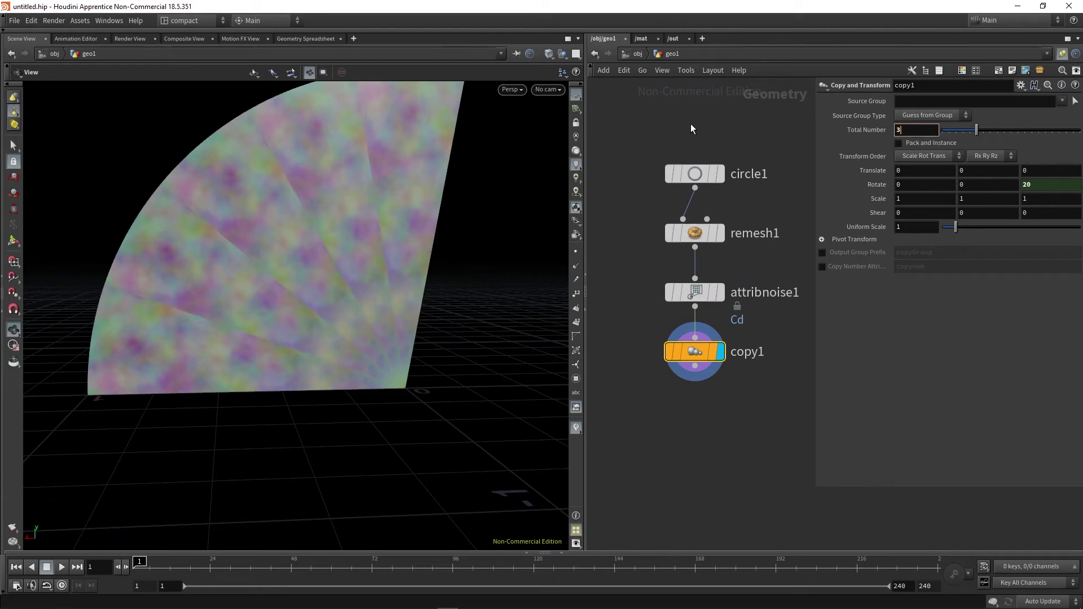
text(/)
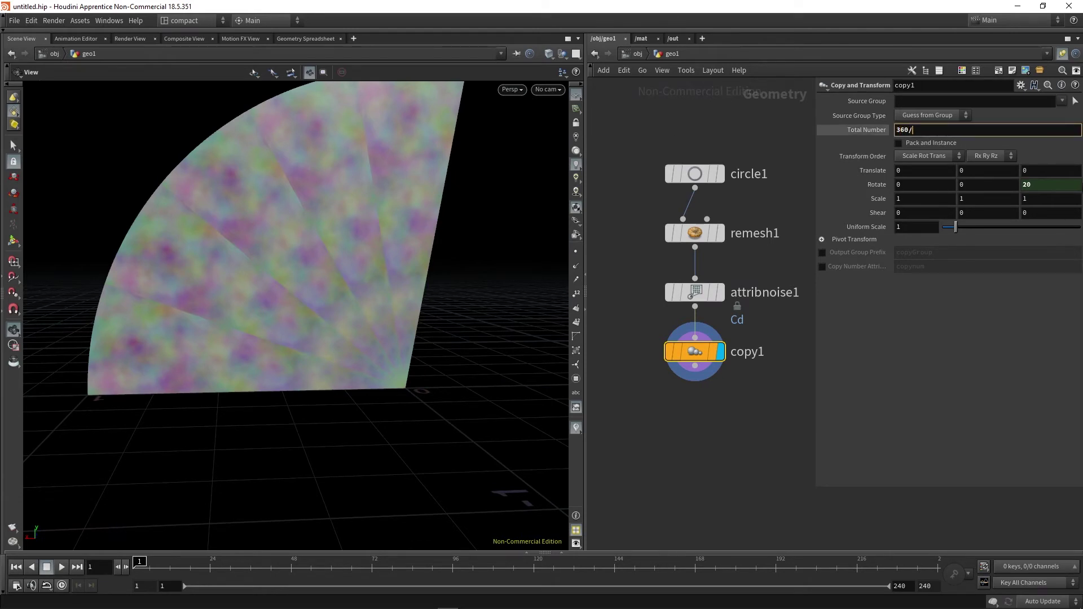
right_click(1061, 185)
click(1023, 258)
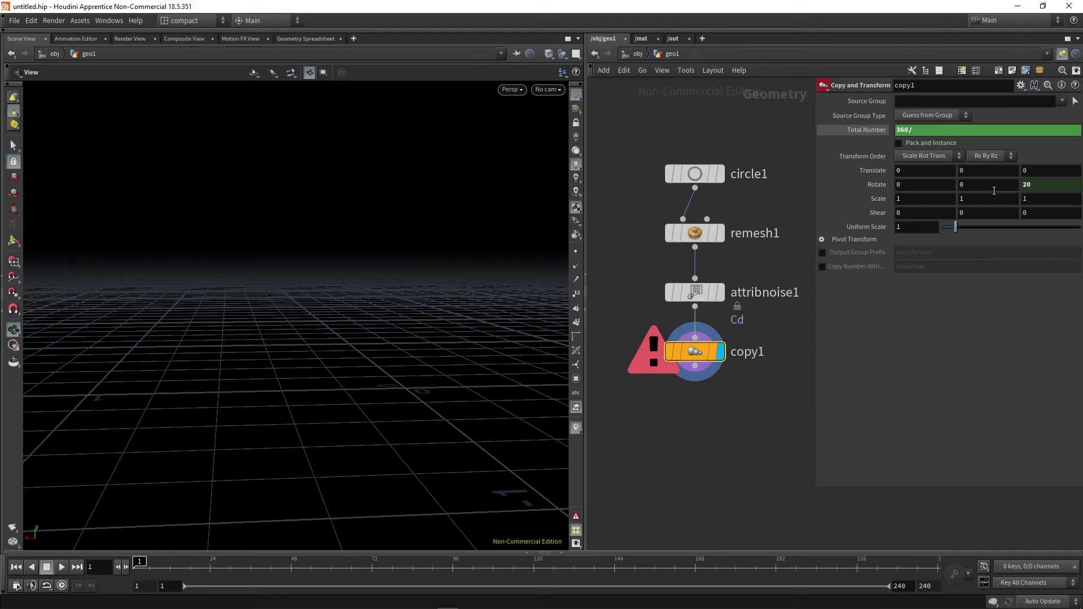
right_click(955, 132)
click(933, 308)
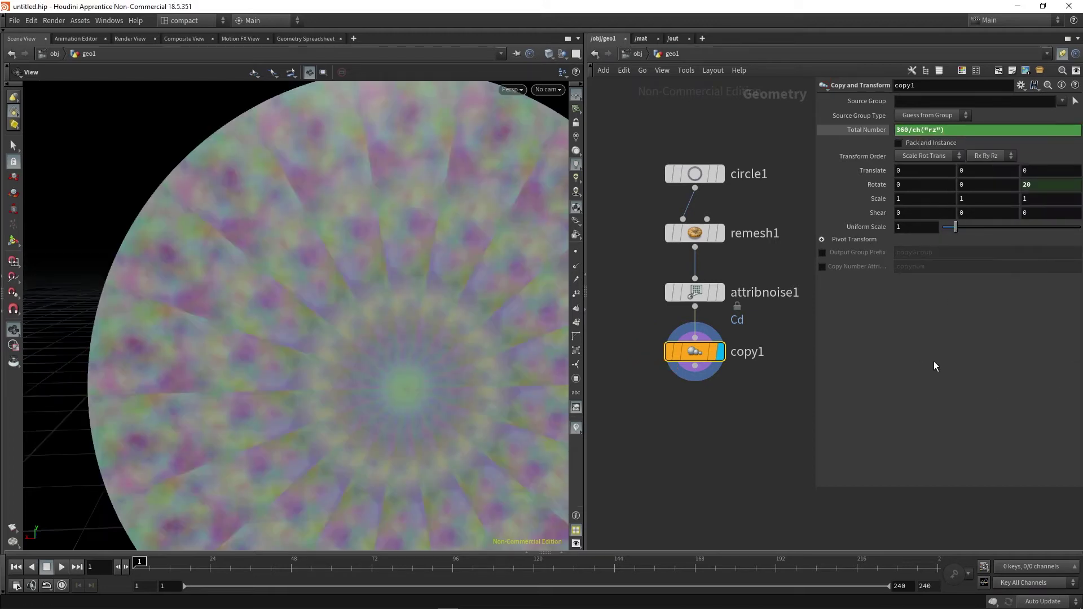
Frame the whole disc and shift the Attribute Noise offset to 12.1.
scroll(387, 397, down, 3)
middle_drag(387, 397, 298, 389)
scroll(329, 392, down, 2)
scroll(307, 392, up, 1)
click(695, 293)
drag(958, 288, 972, 295)
Enable Pack and Instance on the Copy and Transform node and set the Attribute Noise offset to 18.7.
click(693, 352)
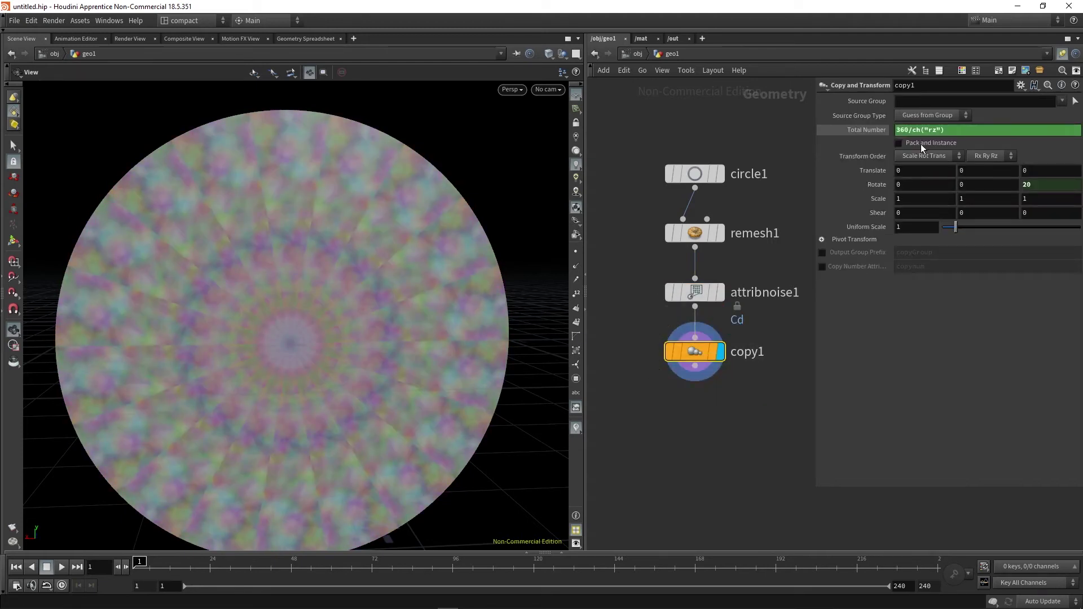
click(901, 144)
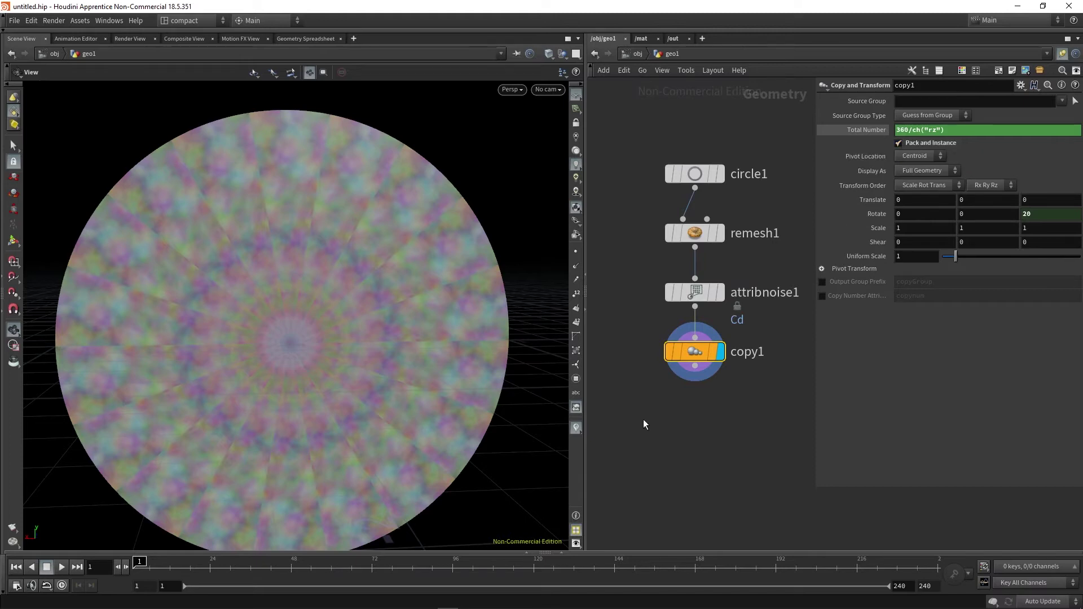
click(691, 290)
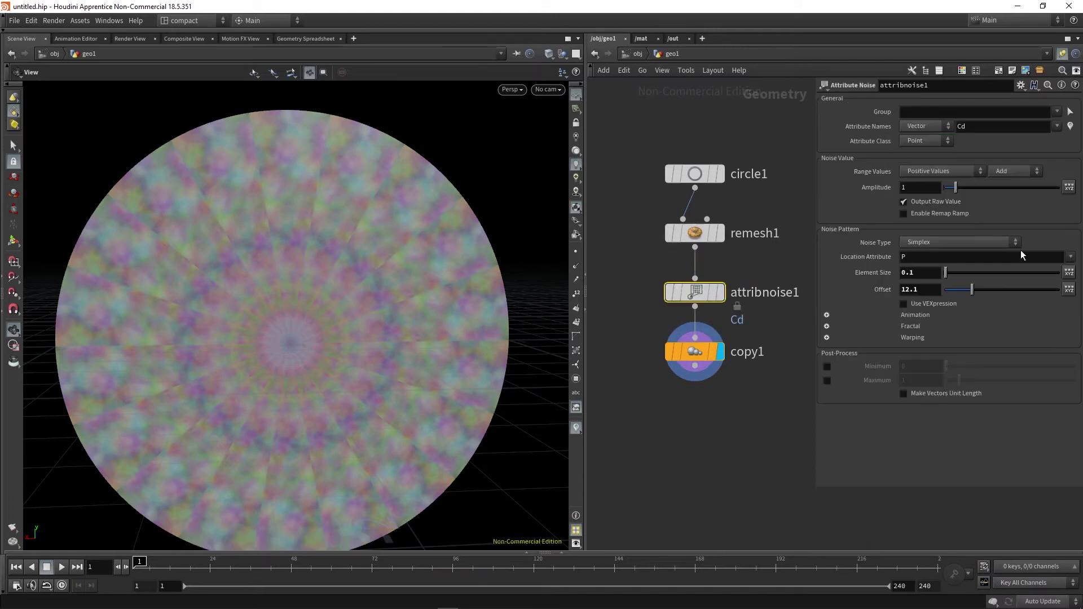
drag(972, 290, 987, 293)
Examine the disc's colour pattern up close, from the centre to the seams between neighbouring wedges.
scroll(271, 355, up, 3)
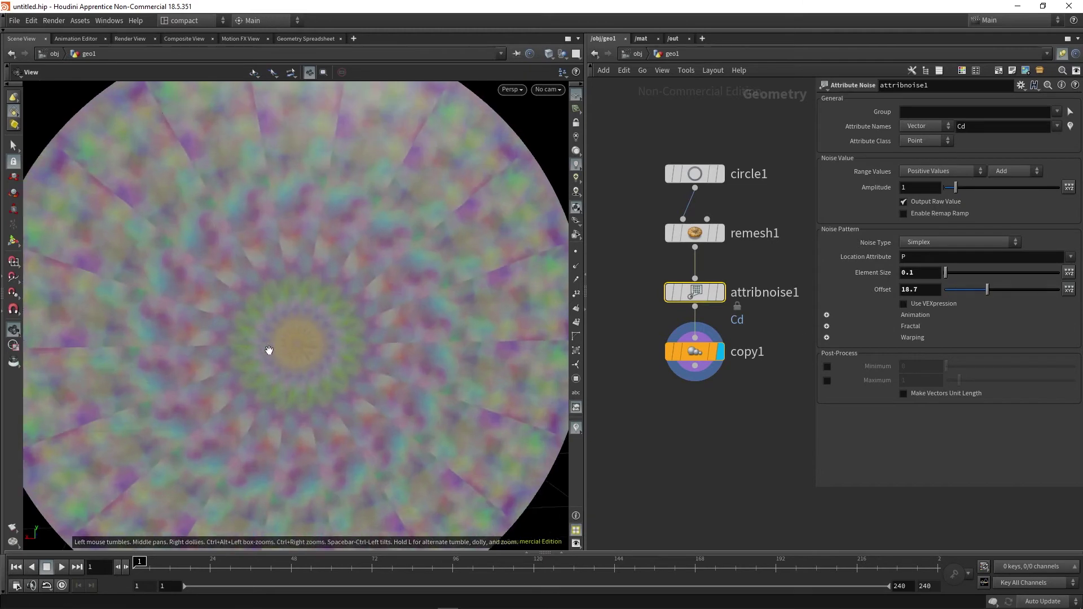
middle_drag(271, 356, 316, 351)
scroll(316, 350, down, 2)
scroll(310, 354, up, 2)
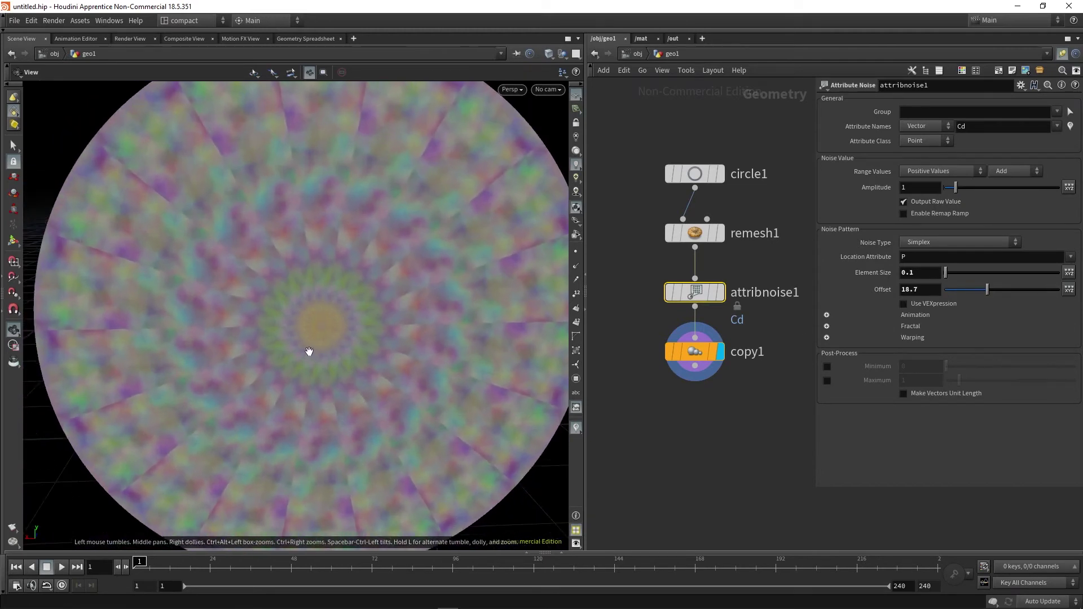
middle_drag(260, 382, 322, 388)
scroll(158, 355, up, 2)
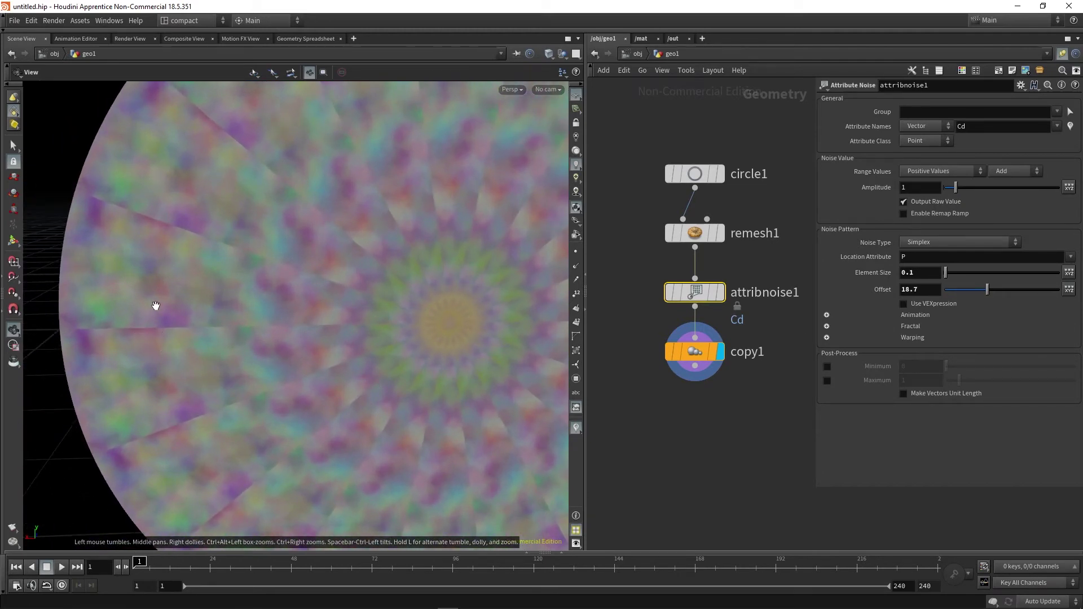
middle_drag(249, 356, 187, 398)
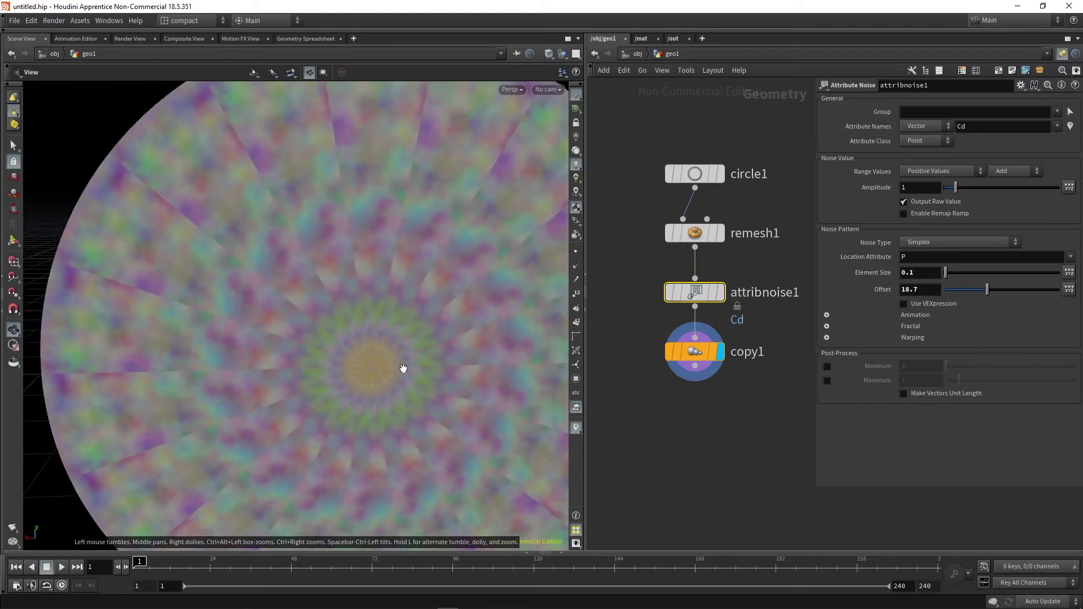
scroll(285, 399, down, 3)
middle_drag(404, 425, 360, 384)
scroll(360, 384, down, 1)
scroll(198, 353, up, 2)
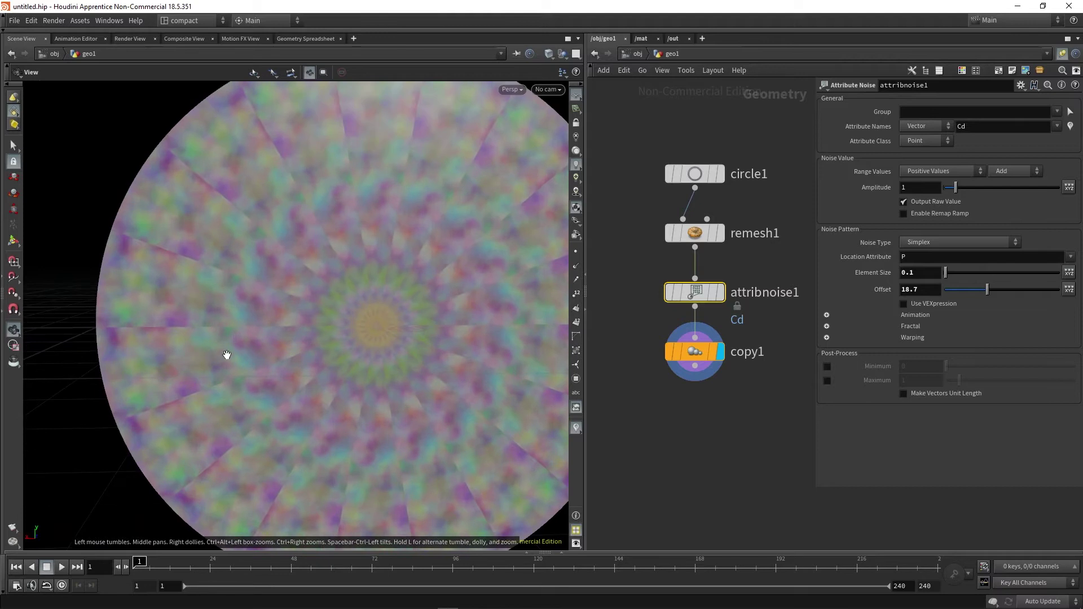
drag(227, 355, 248, 358)
middle_drag(356, 347, 301, 337)
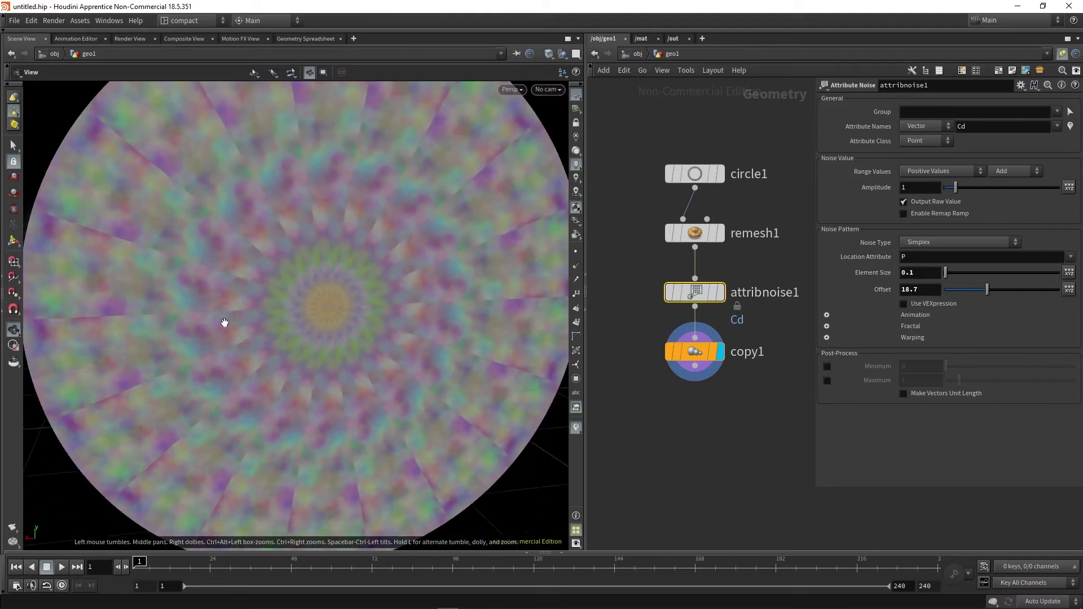
scroll(268, 323, down, 3)
Make room above the Copy and Transform node and insert a Mirror node between it and Attribute Noise.
drag(694, 352, 696, 437)
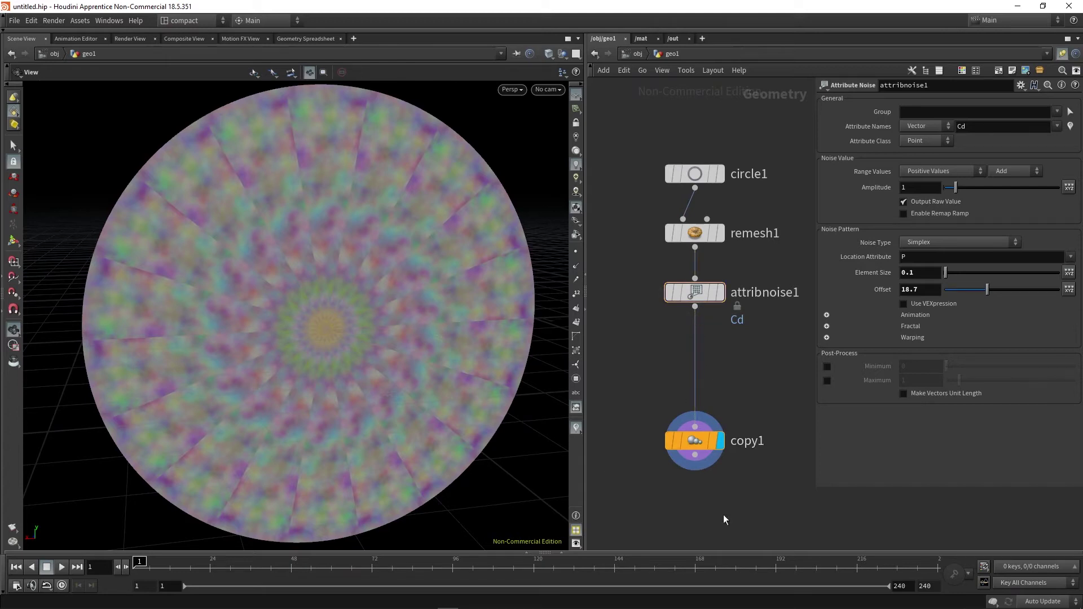
right_click(698, 307)
text(mirr)
key(Return)
click(703, 351)
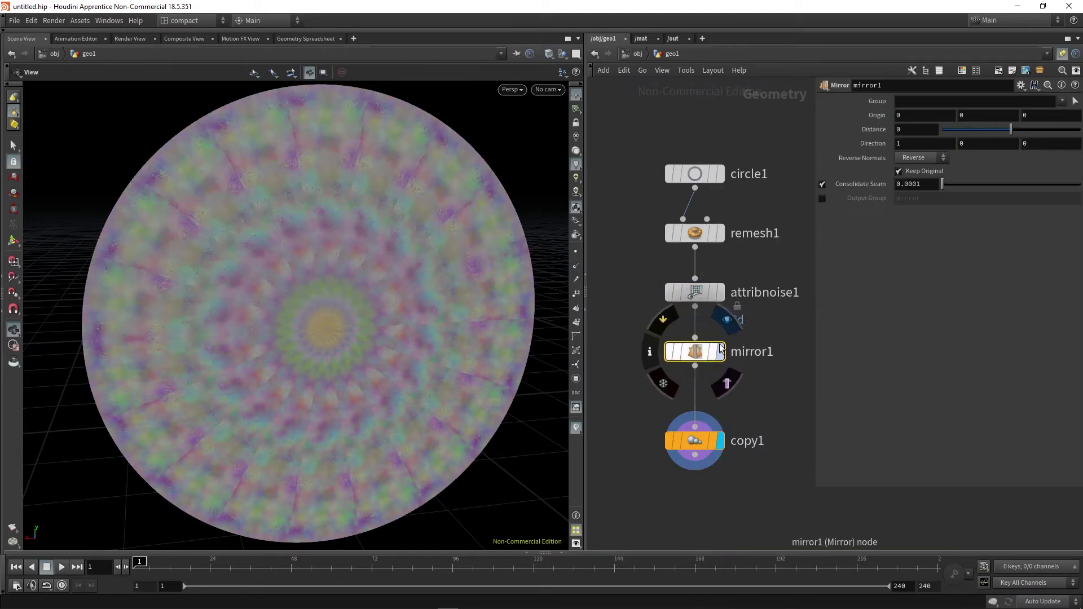
Set the Mirror node's direction to 0, 1, 0 and check the mirrored wedge.
drag(911, 143, 855, 133)
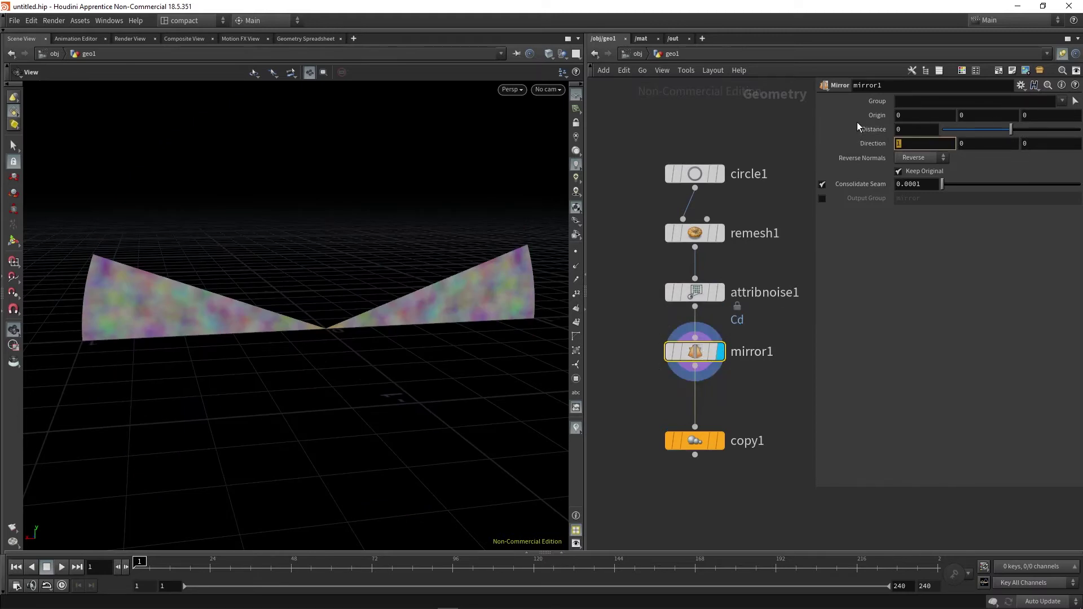
text(0)
key(Tab)
text(1)
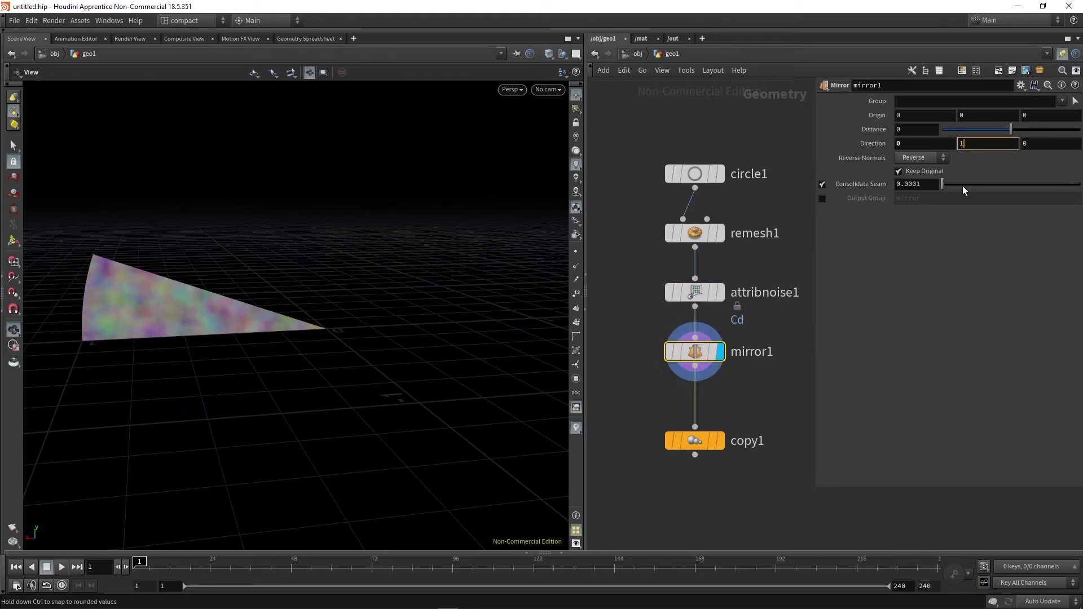
key(Return)
scroll(159, 350, up, 3)
drag(159, 350, 176, 343)
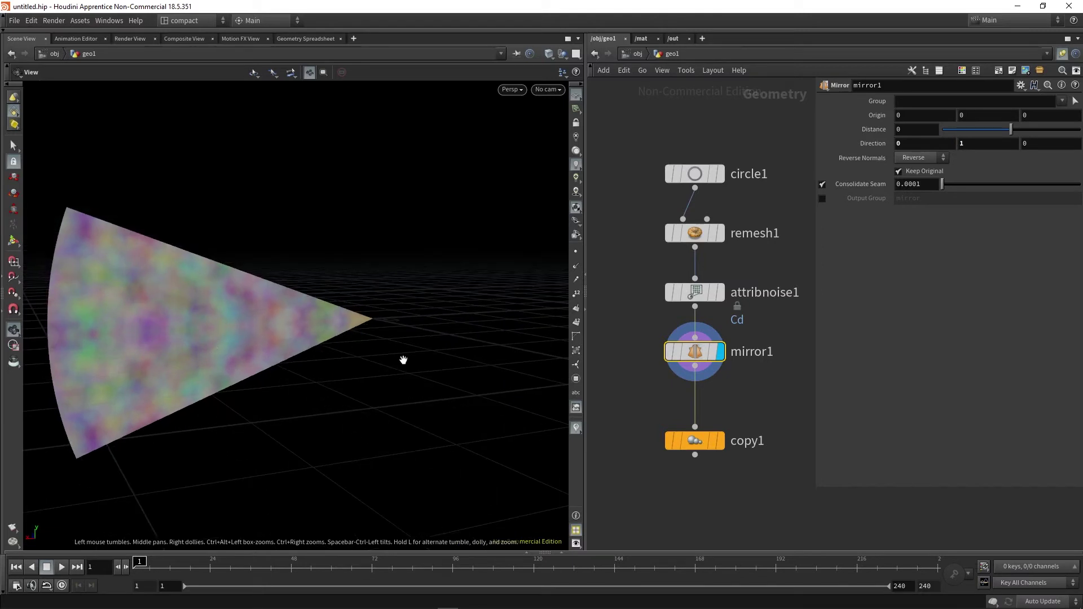
Compare the mirrored wedge with the full copied disc by switching the display between the Mirror and Copy nodes.
click(720, 441)
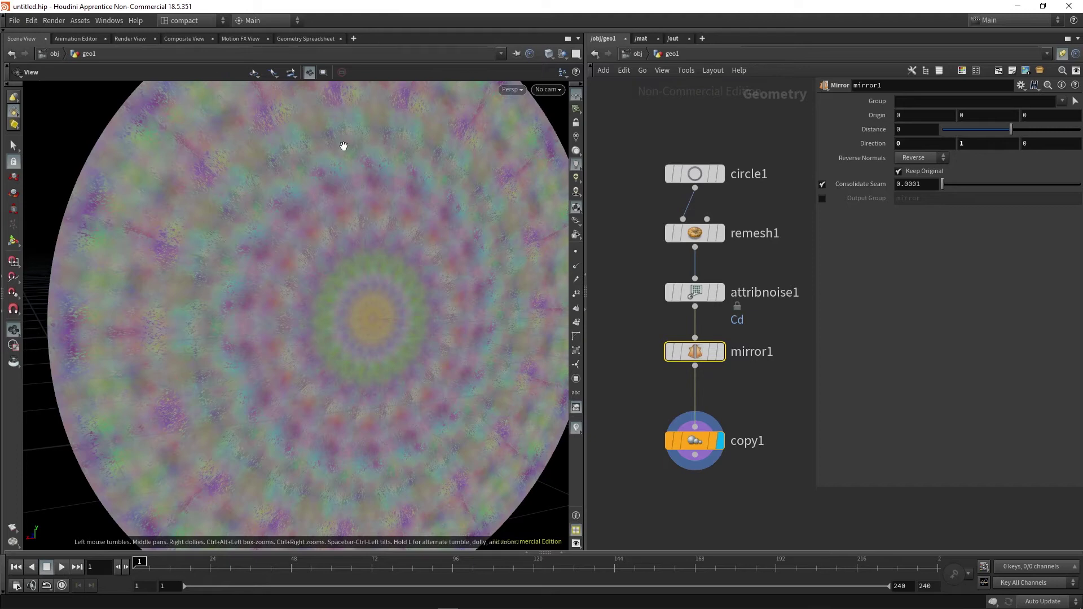
click(720, 351)
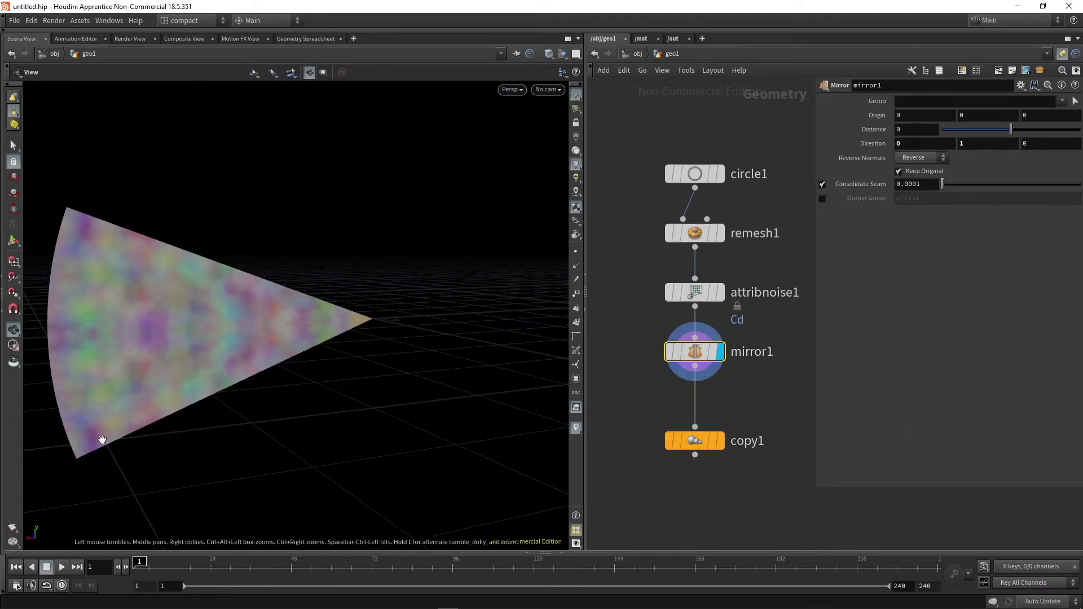
click(712, 448)
Add a multiplier to the copy's Z rotation expression ch("../circle1/endangle") to match the mirrored wedge's full angle, and view the whole disc.
click(710, 444)
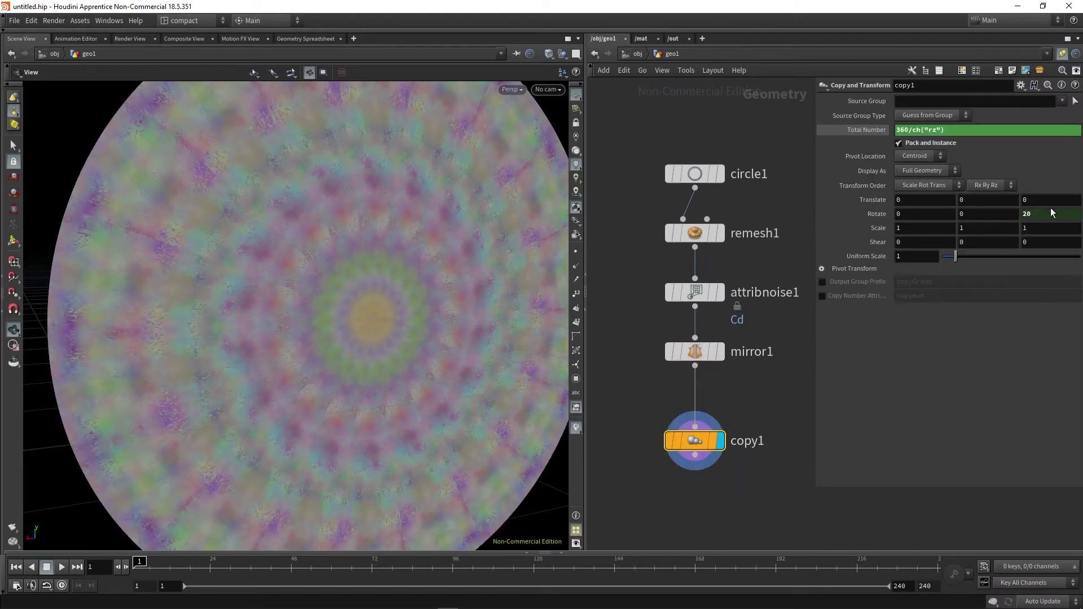
click(875, 215)
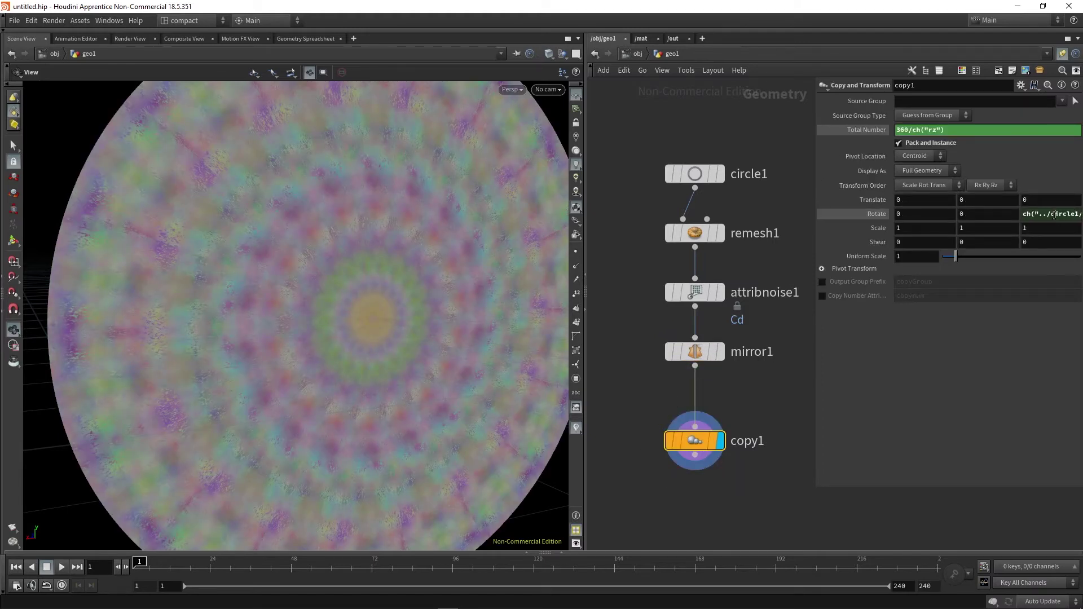
click(1054, 215)
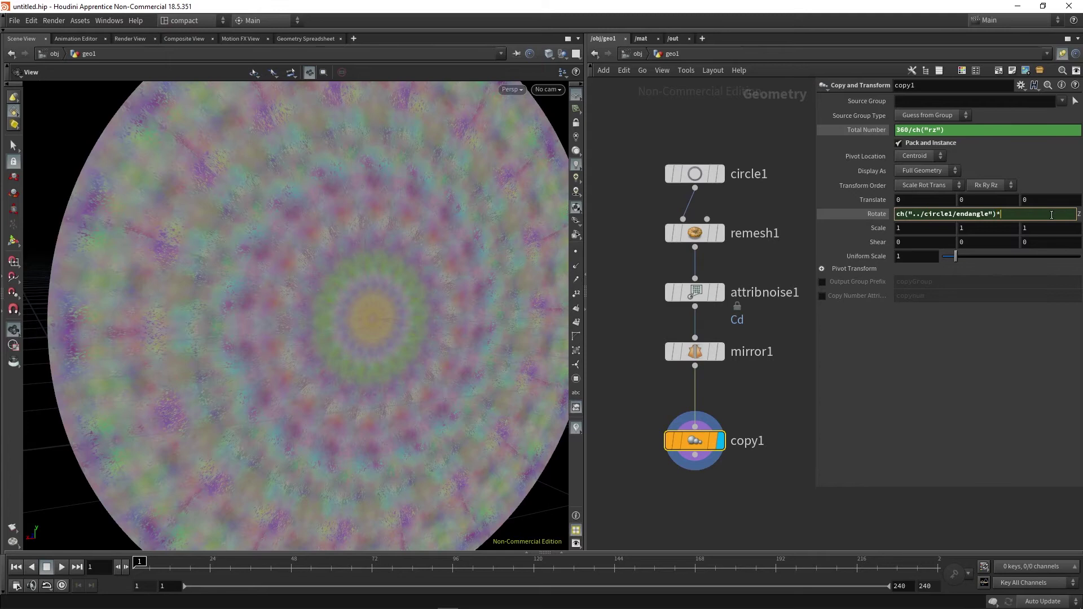
key(Return)
drag(367, 320, 317, 322)
right_drag(316, 321, 365, 344)
middle_drag(384, 352, 347, 359)
drag(347, 359, 370, 363)
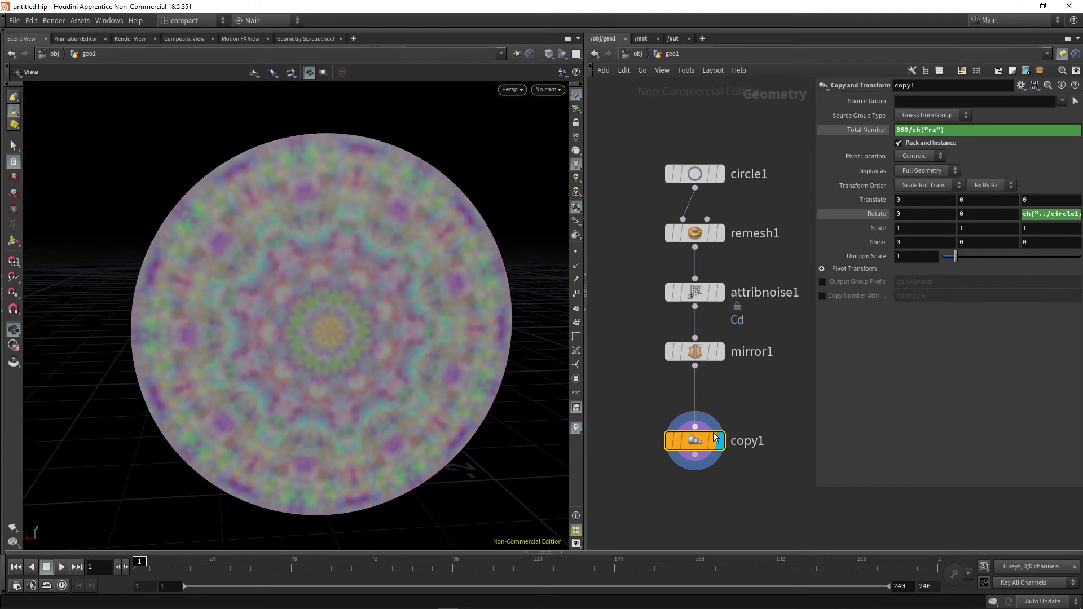
Lay out the network nodes evenly and select the Attribute Noise node to show its parameters.
key(l)
click(700, 326)
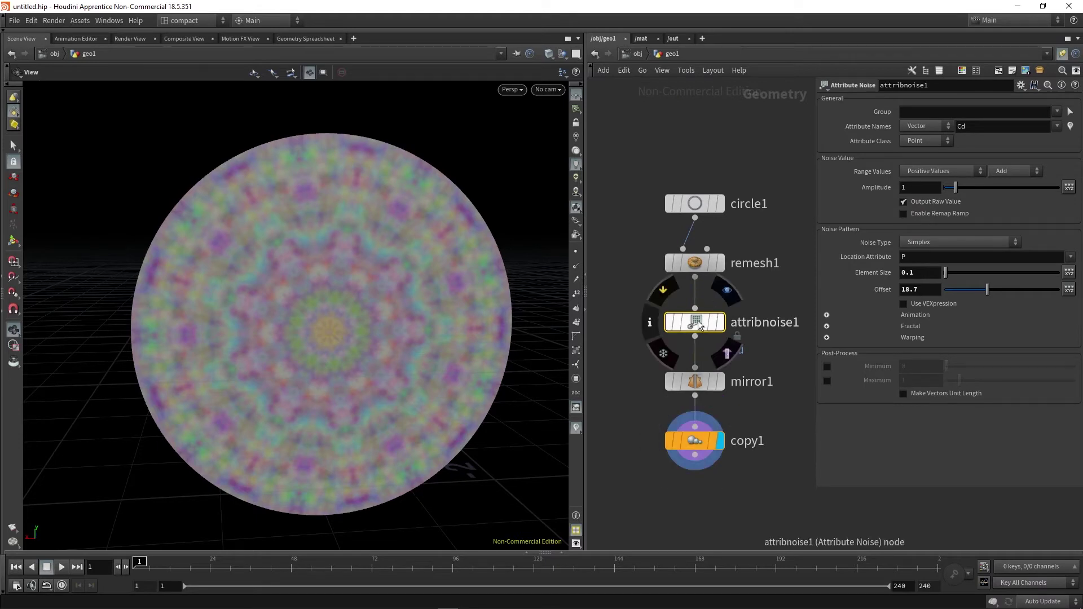
Open a gap in the network between the Attribute Noise and Mirror nodes and bypass the Attribute Noise node.
shift+drag(695, 382, 695, 443)
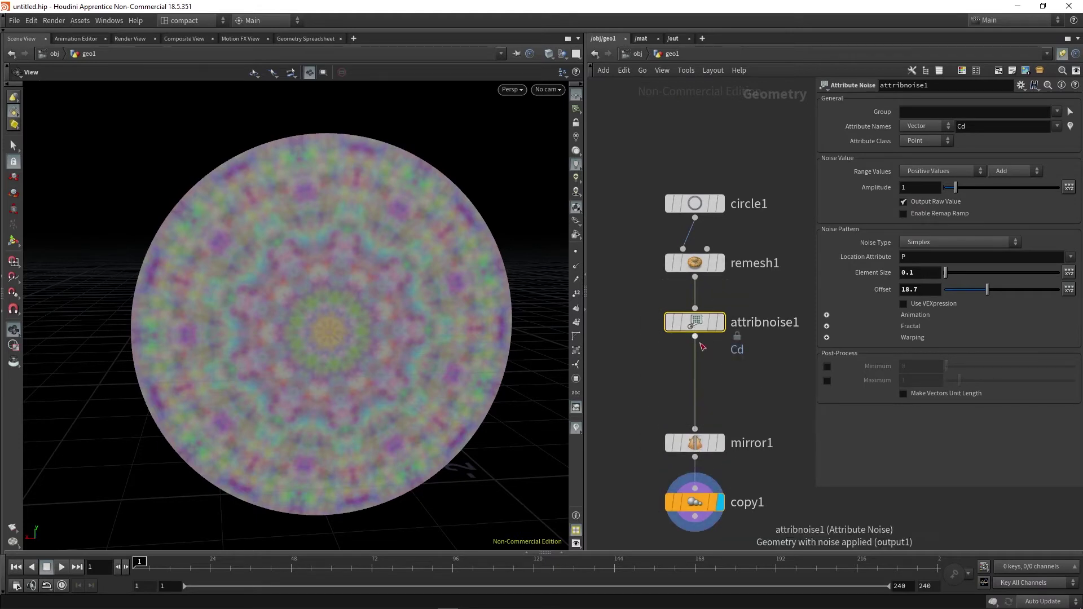
shift+drag(696, 332, 697, 286)
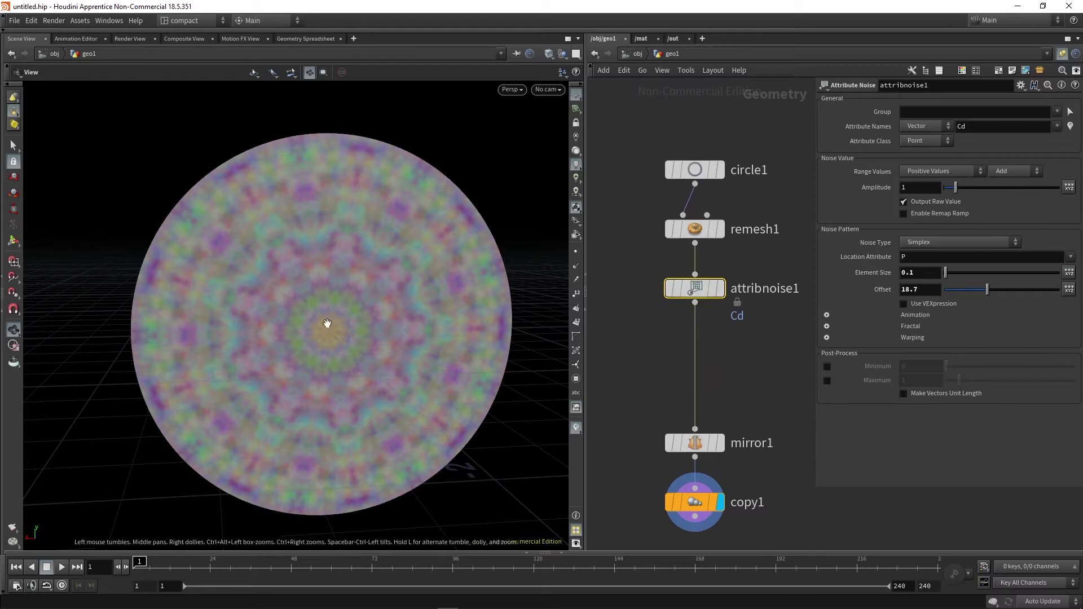
scroll(342, 328, up, 2)
scroll(311, 380, up, 2)
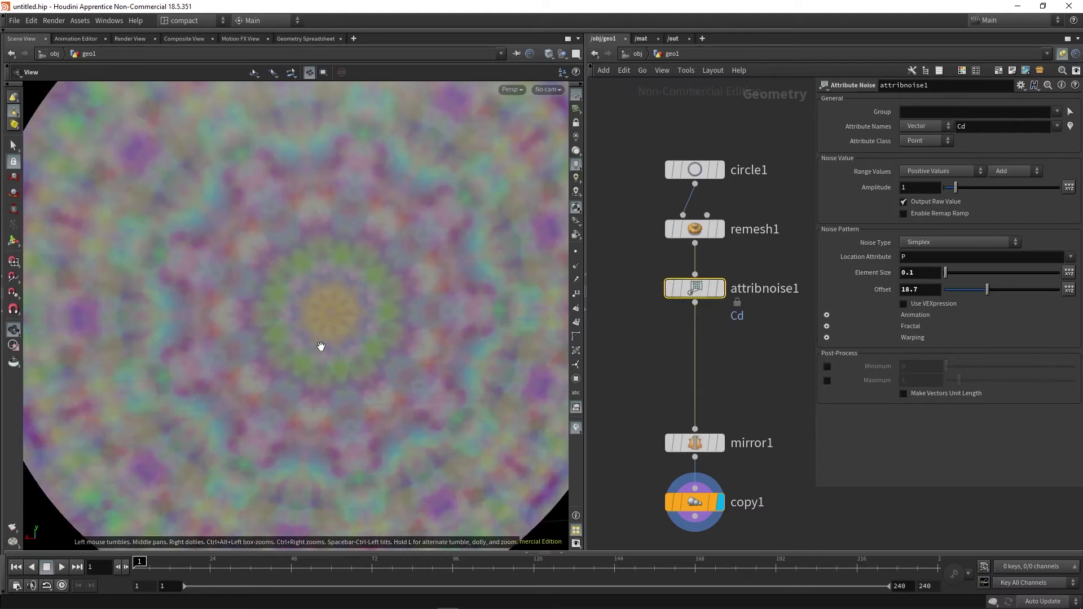
drag(321, 347, 329, 343)
scroll(333, 347, down, 2)
middle_drag(345, 357, 317, 379)
scroll(316, 379, down, 1)
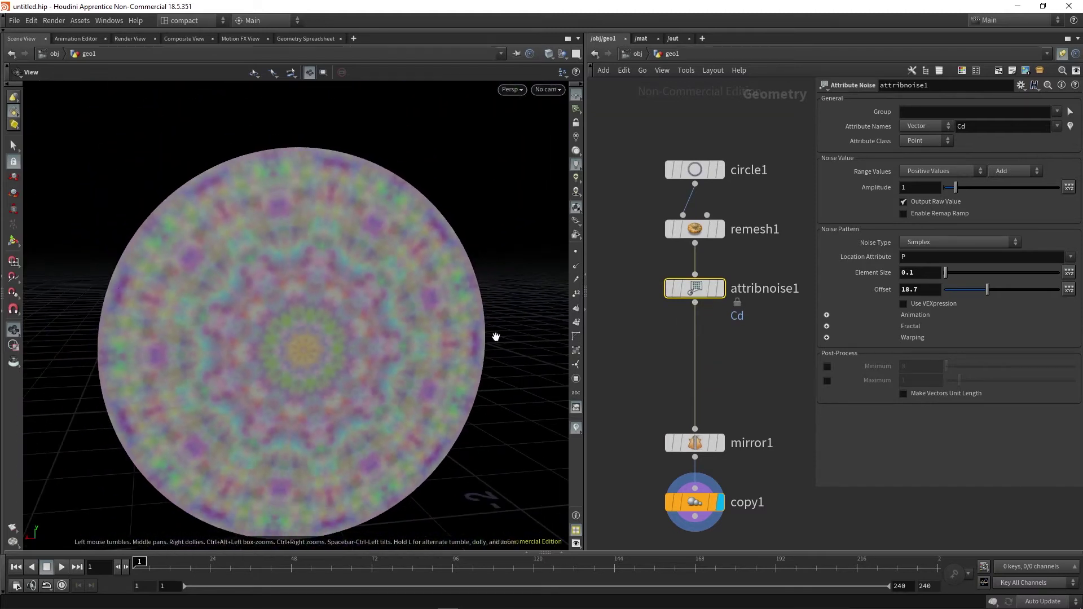
click(667, 290)
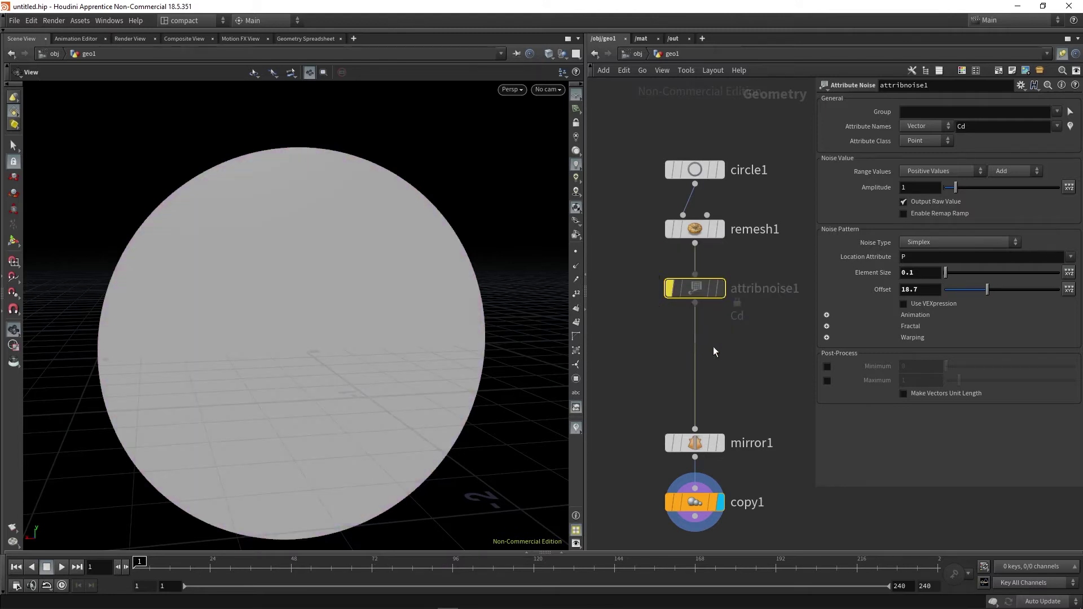
Insert an Attribute VOP node on the wire between the Attribute Noise and Mirror nodes.
key(Tab)
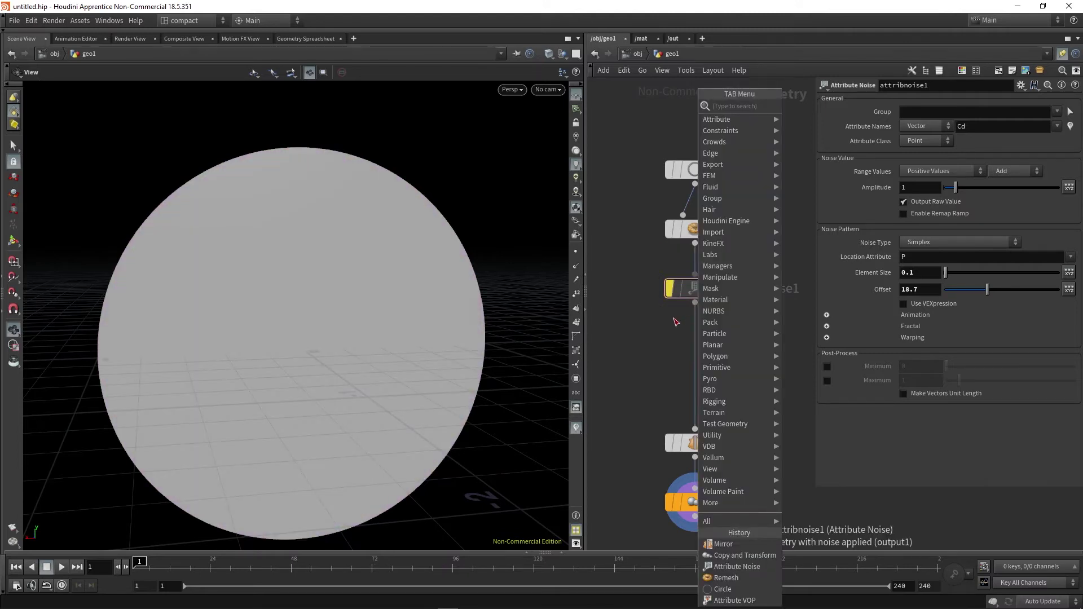
text(attibv)
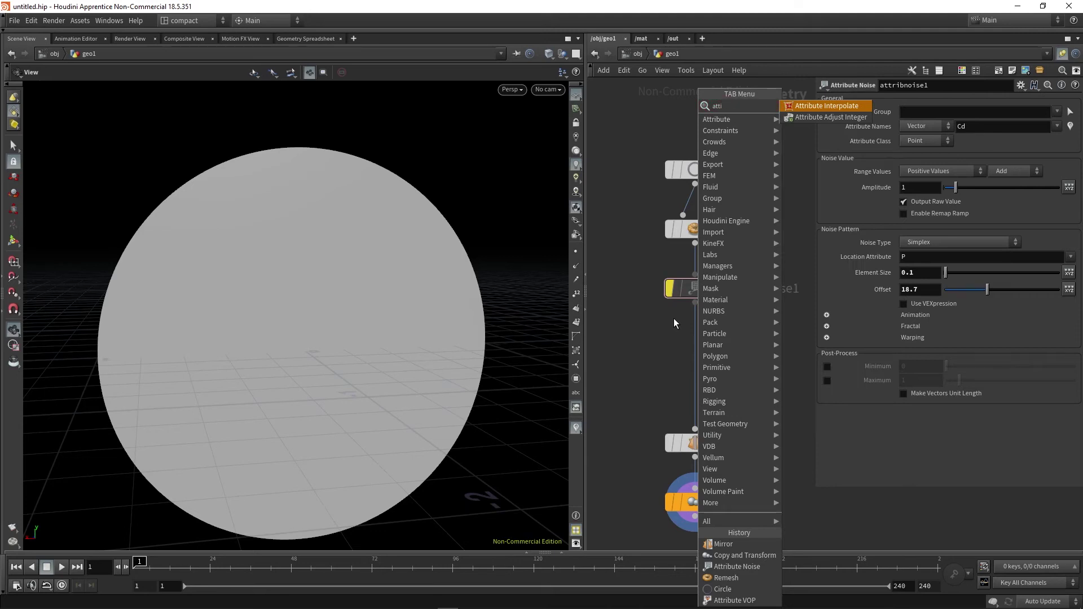
key(BackSpace)
key(BackSpace)
key(BackSpace)
key(BackSpace)
text(vop)
key(Down)
key(Return)
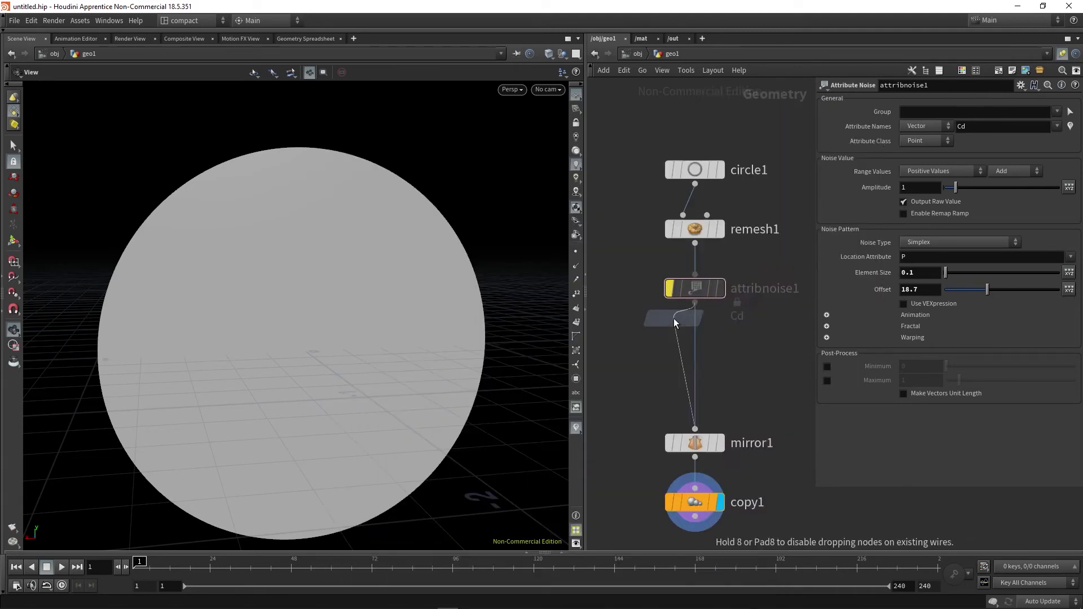
click(697, 356)
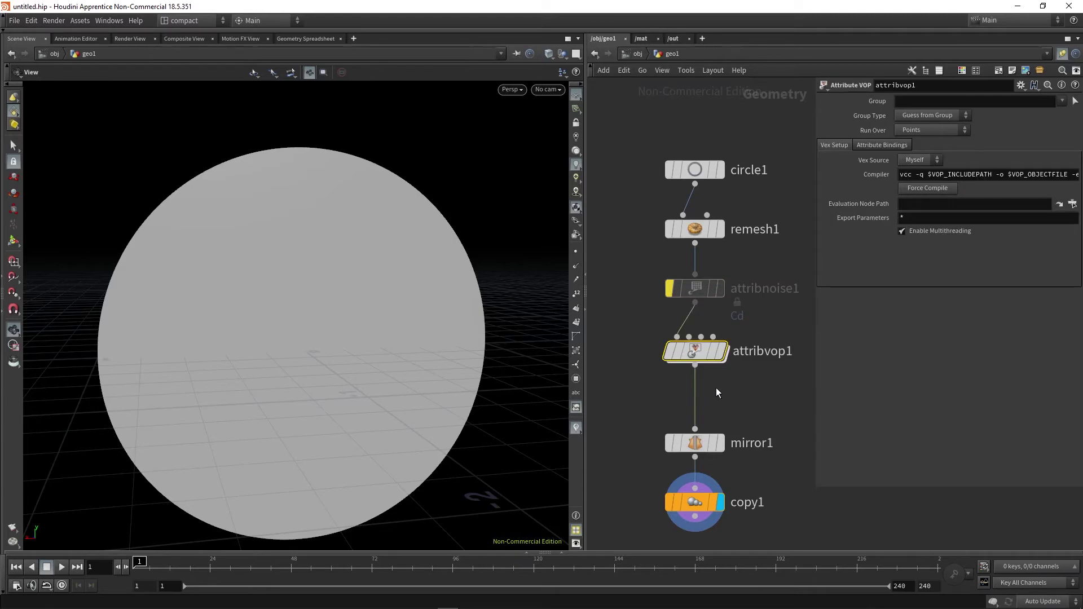
Go inside the Attribute VOP and add a Turbulent Noise node beside the geometry global inputs.
double_click(700, 353)
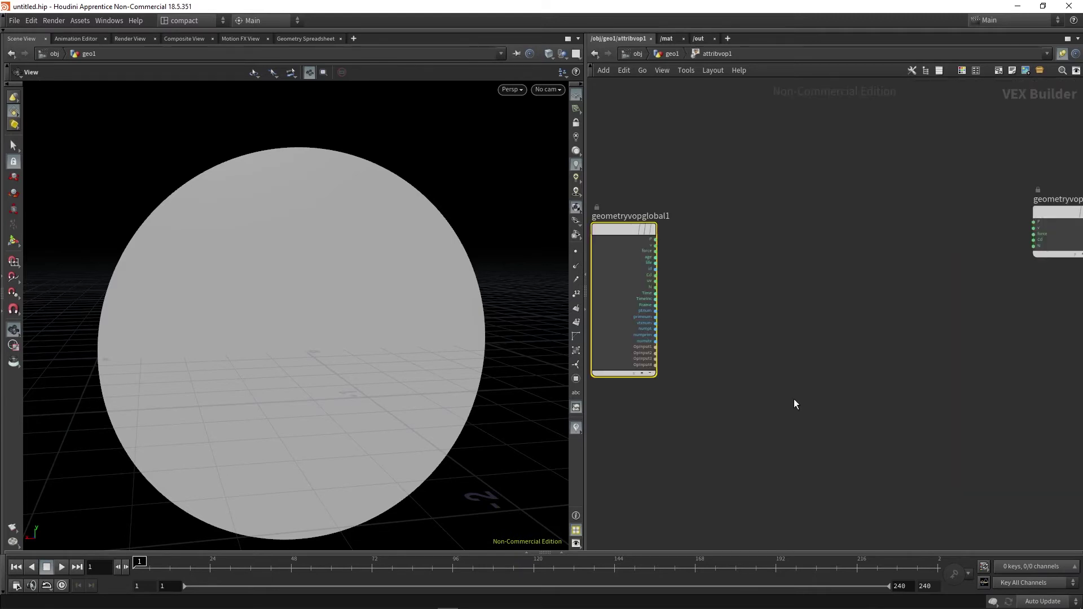
click(794, 402)
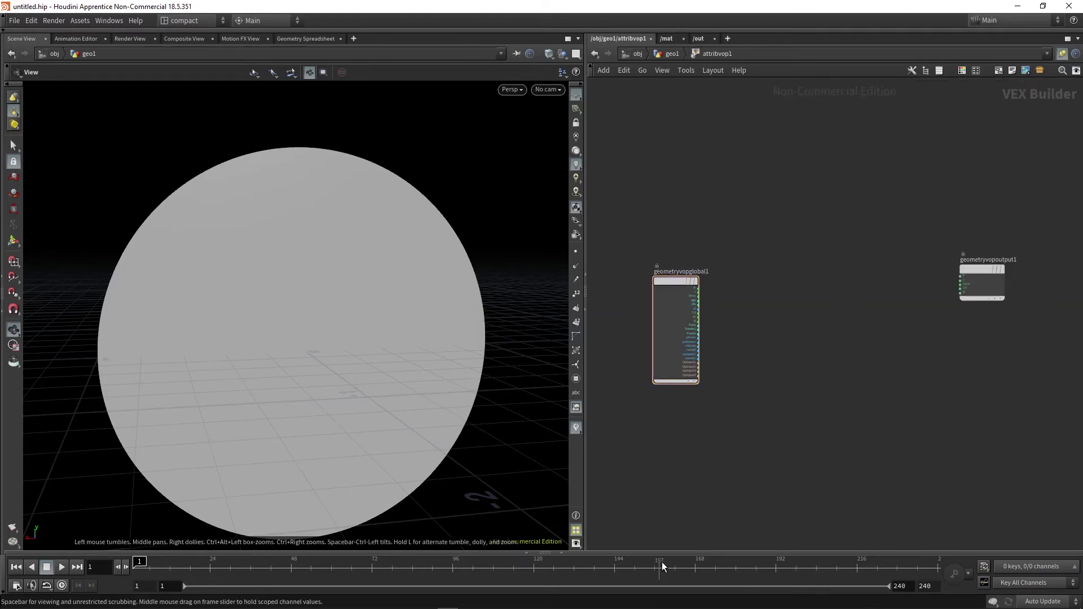
scroll(803, 326, up, 2)
scroll(812, 367, down, 2)
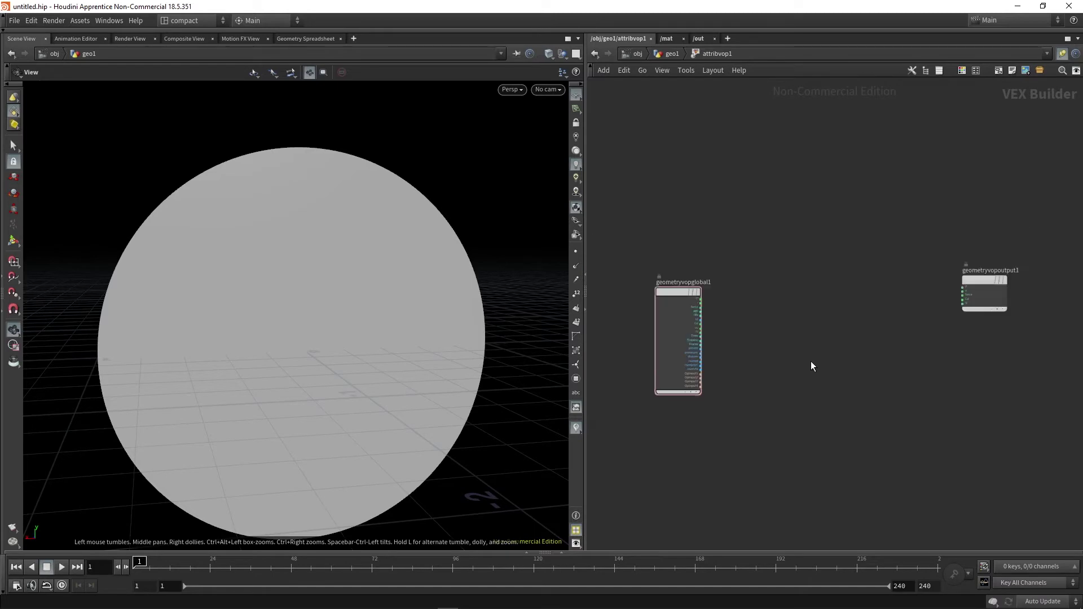
key(Tab)
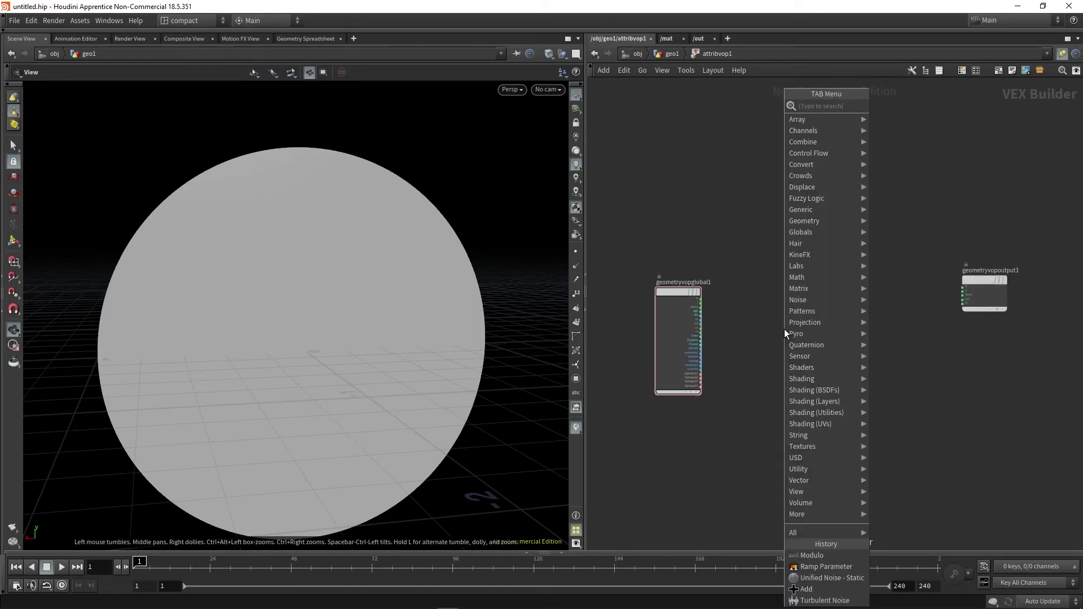
text(tu)
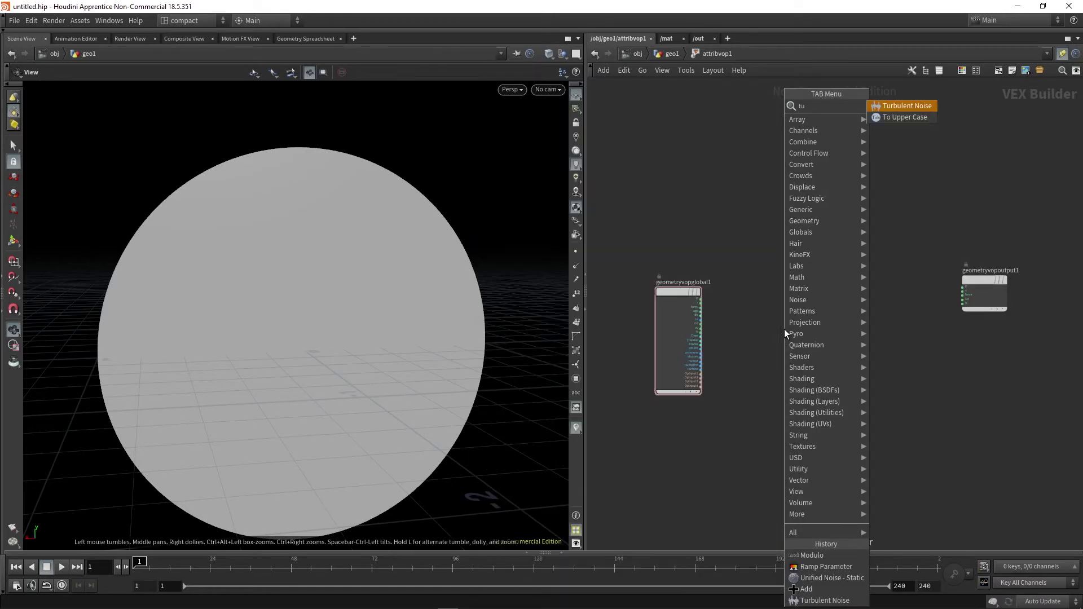
key(Return)
click(778, 330)
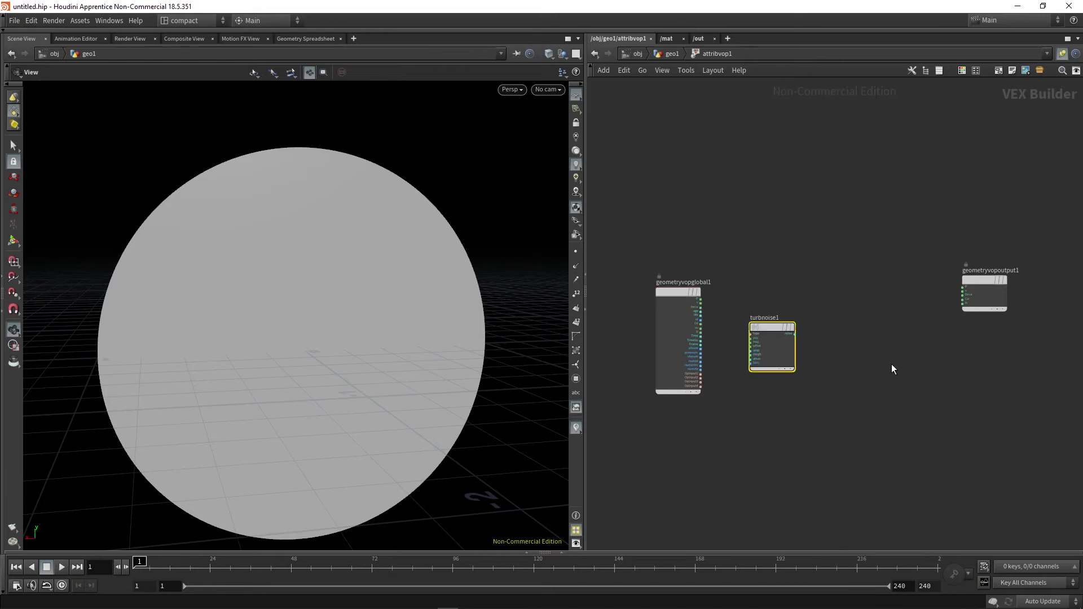
Add a Unified Noise - Static node between the Turbulent Noise node and the geometry output.
scroll(866, 354, up, 2)
key(Tab)
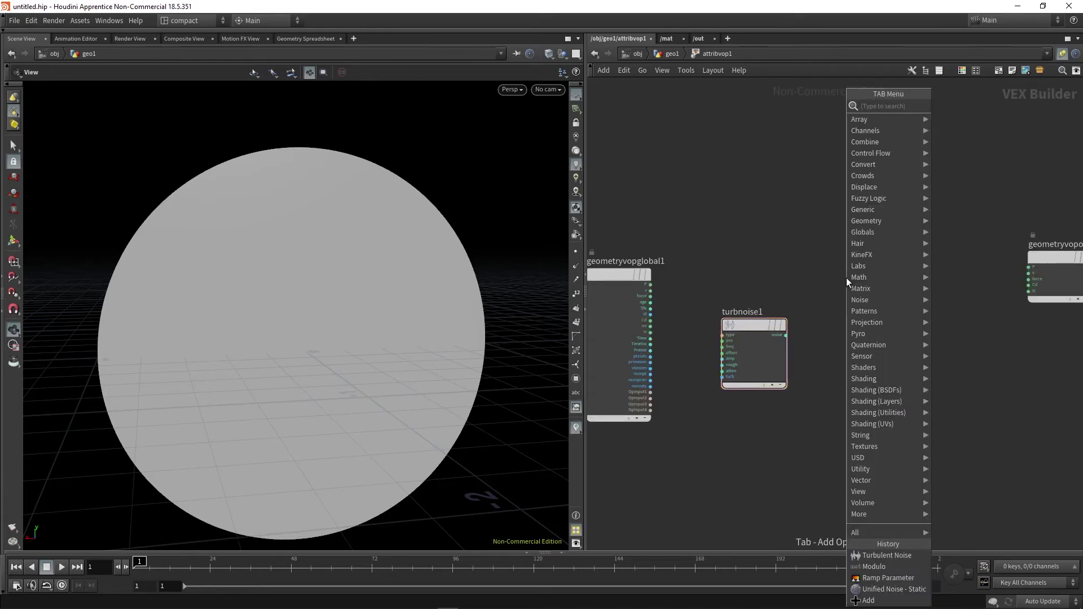
mouse_move(855, 300)
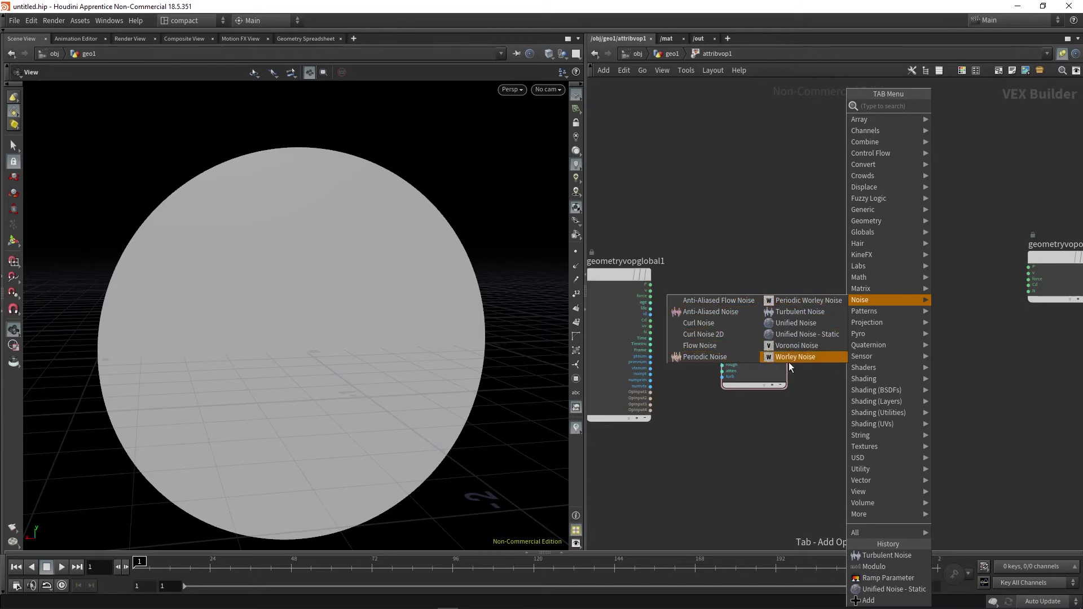
click(795, 335)
click(858, 269)
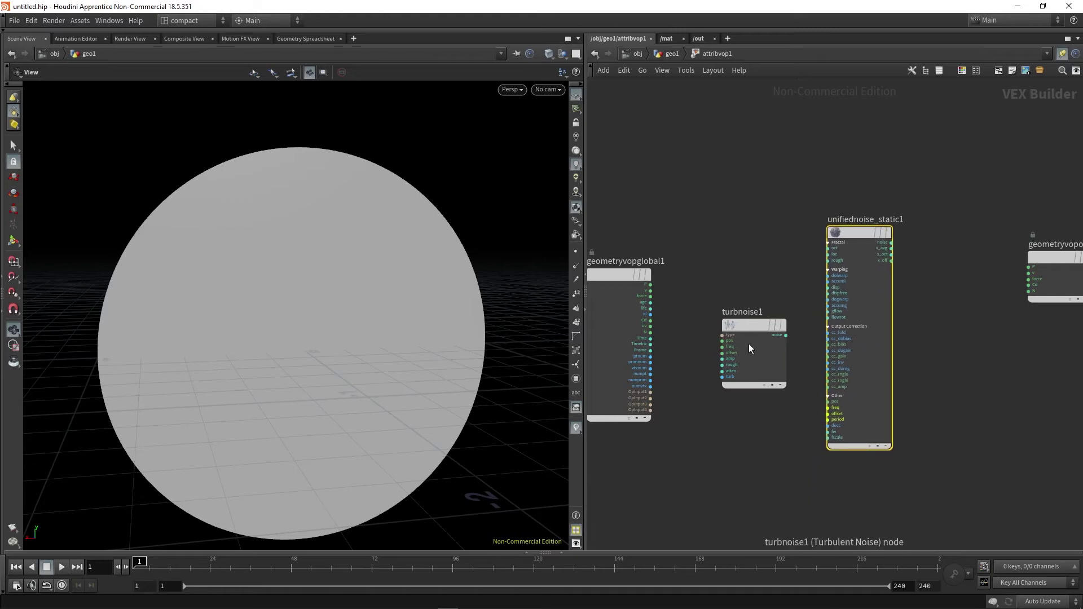
Move the geometry global and Turbulent Noise nodes away from the Unified Noise node to make room between them.
drag(743, 334, 740, 339)
scroll(727, 327, down, 3)
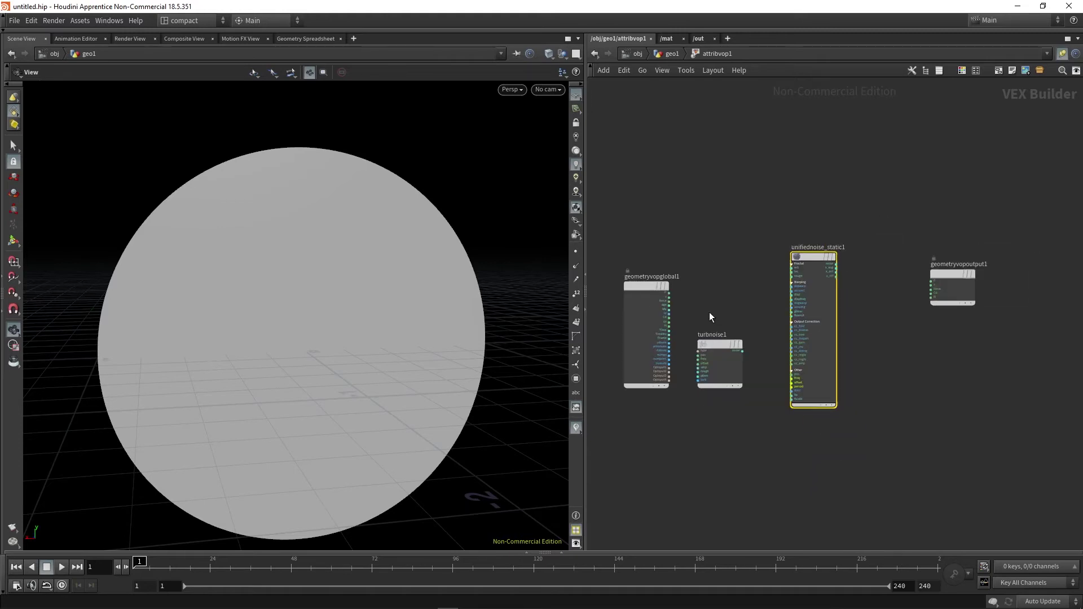
drag(641, 227, 801, 435)
drag(762, 342, 700, 347)
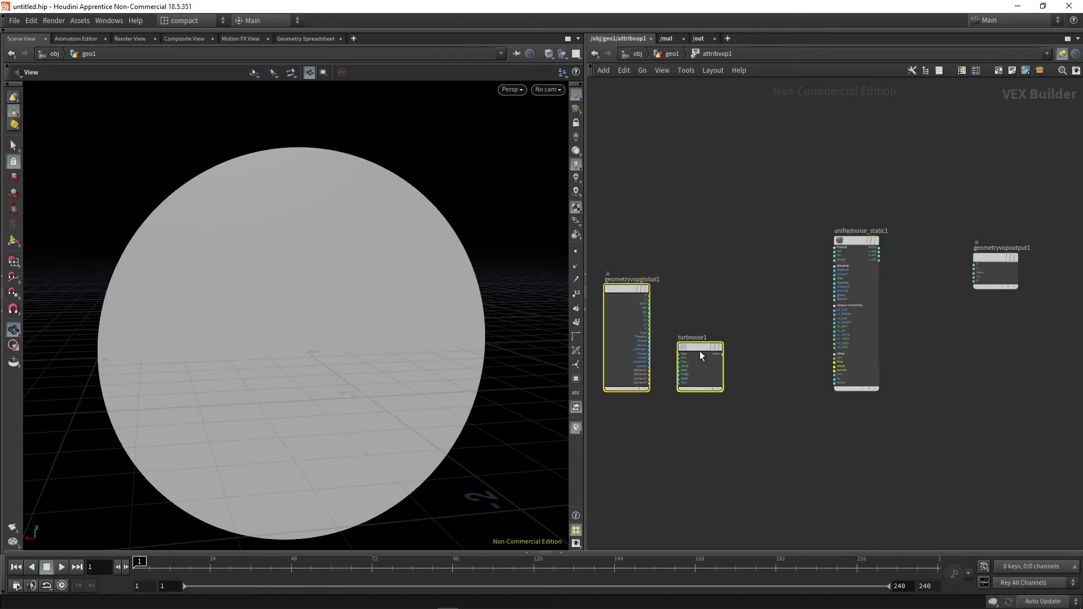
scroll(708, 339, up, 2)
click(717, 333)
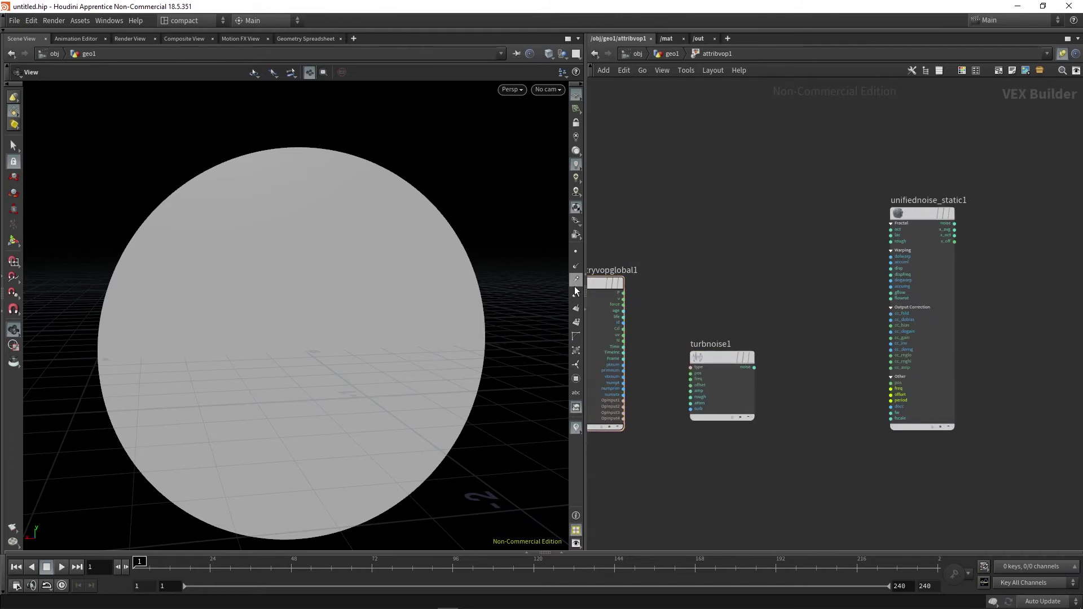
Add an Add node between the Turbulent Noise and Unified Noise - Static nodes.
scroll(911, 389, up, 2)
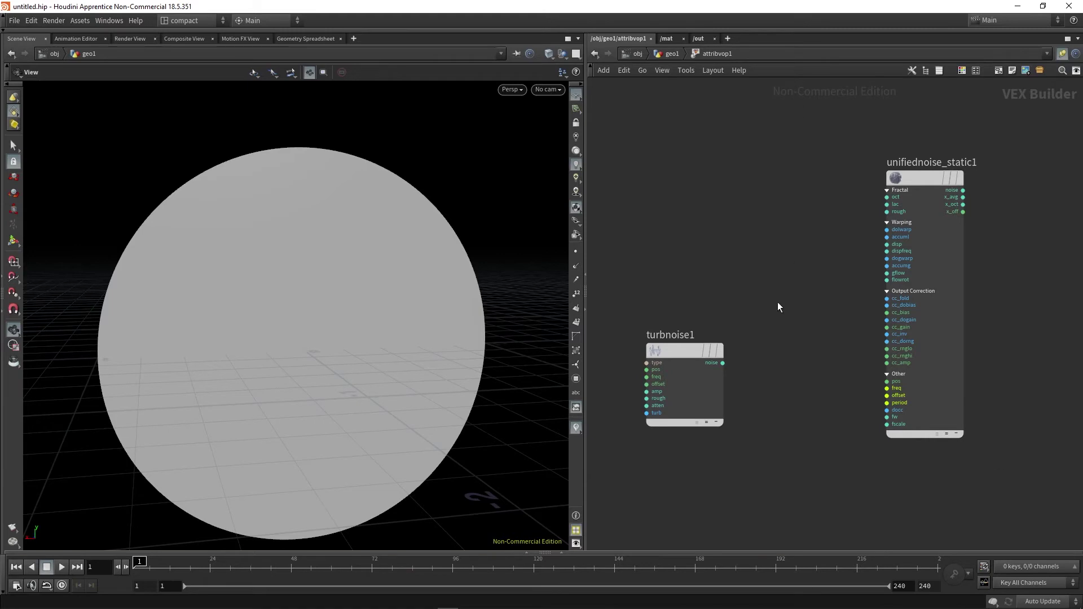
scroll(781, 327, down, 3)
scroll(807, 395, up, 2)
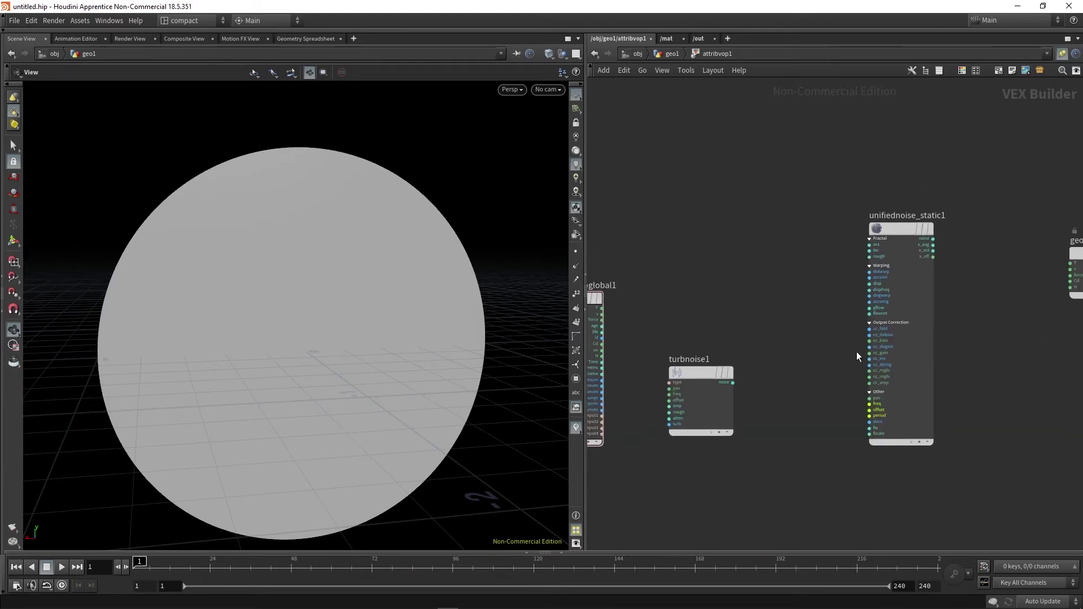
scroll(771, 345, down, 1)
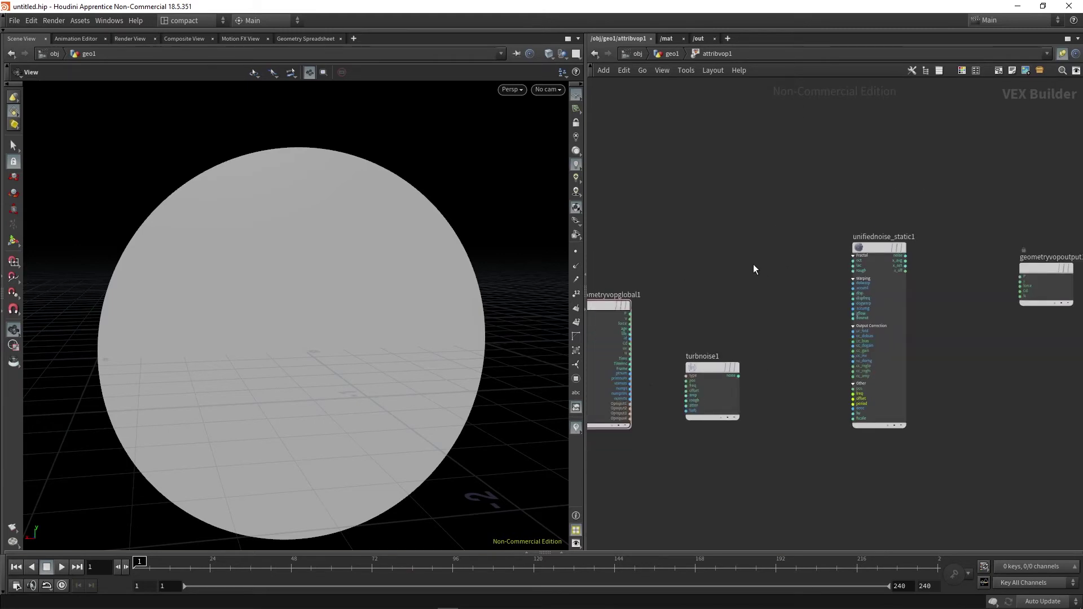
scroll(1032, 314, up, 1)
middle_drag(1019, 349, 985, 338)
scroll(985, 337, down, 1)
middle_drag(730, 337, 792, 340)
scroll(712, 317, up, 1)
key(Tab)
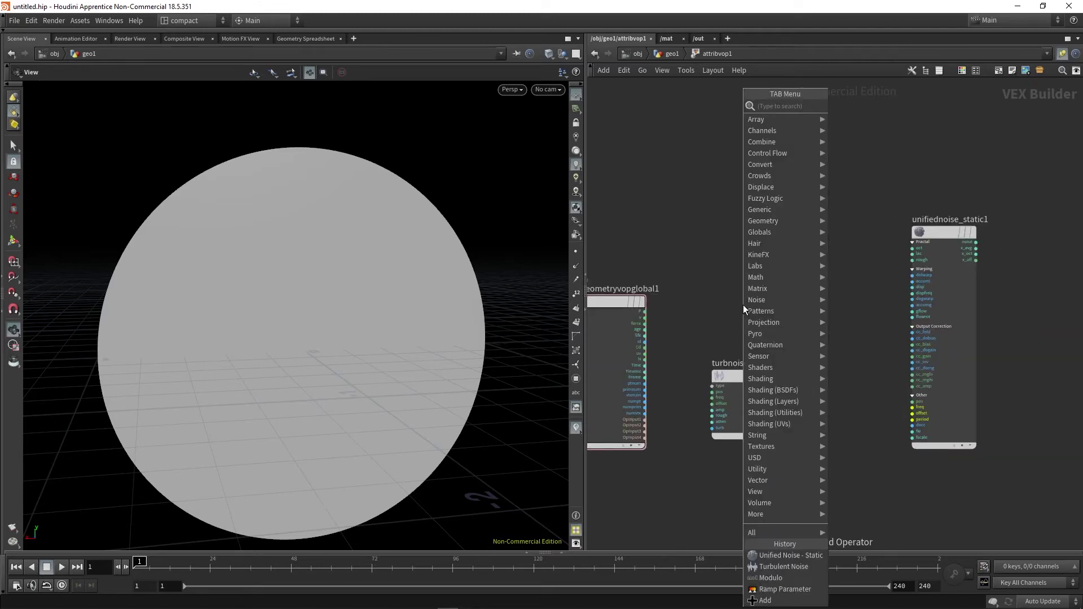
text(add)
click(892, 107)
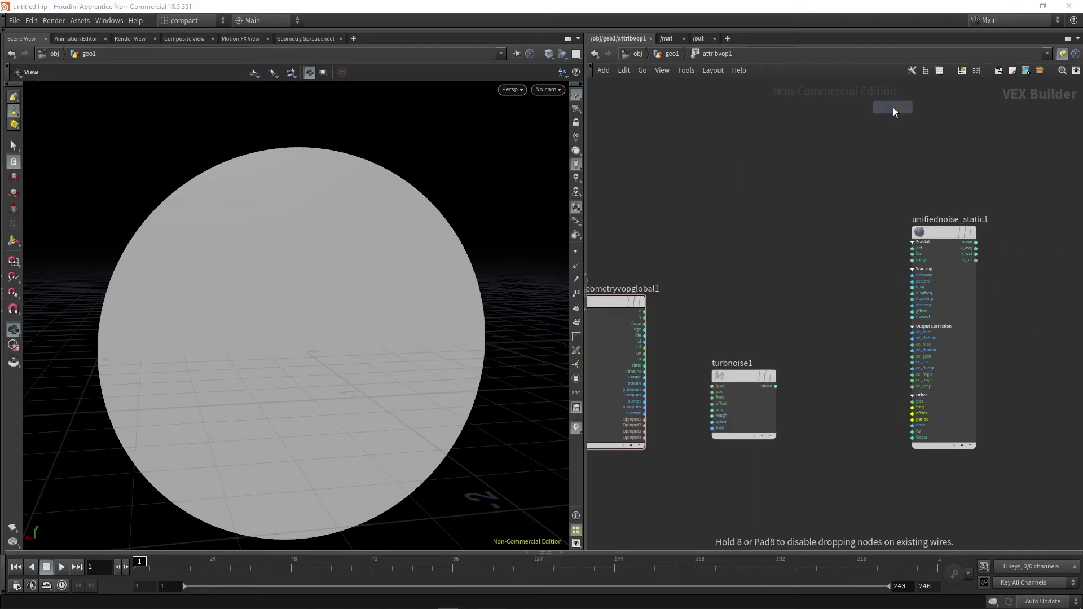
click(837, 299)
scroll(797, 330, up, 1)
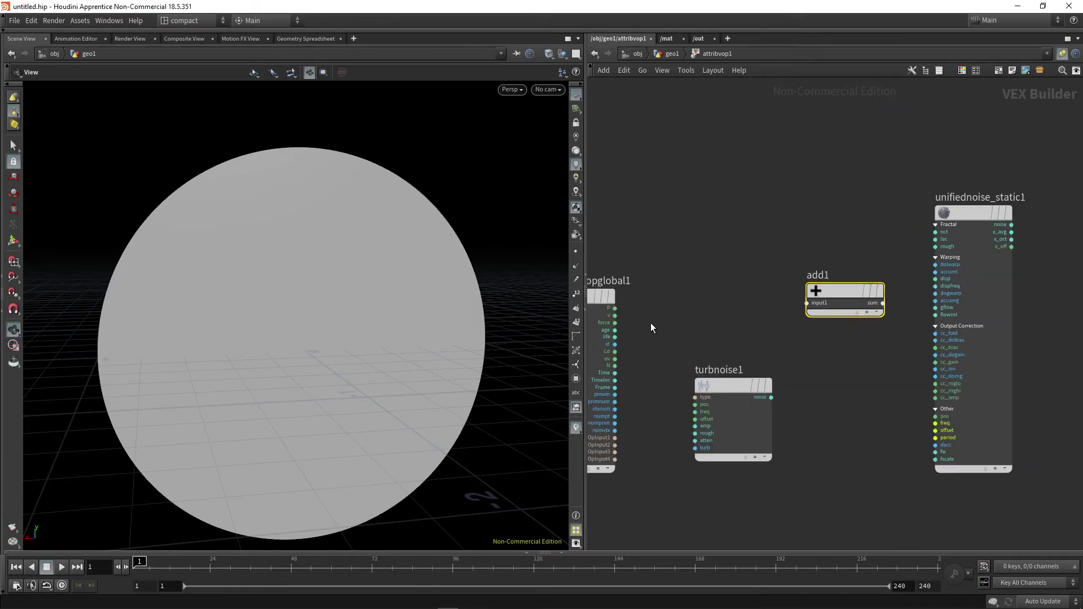
Connect the global P output to the Add node's first input and to the Turbulent Noise node's pos input.
drag(615, 308, 784, 303)
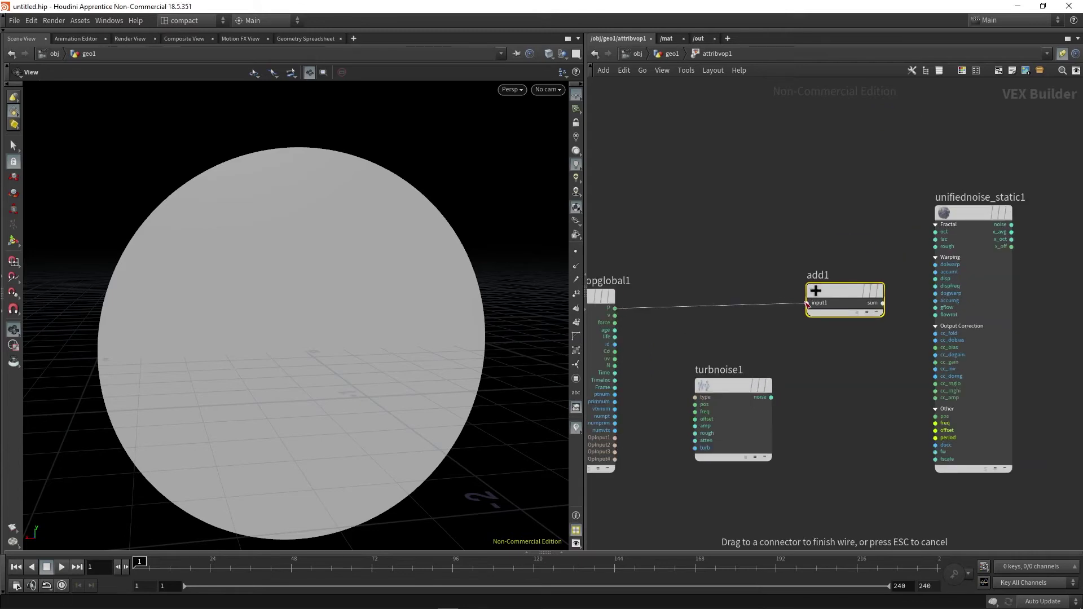
click(808, 304)
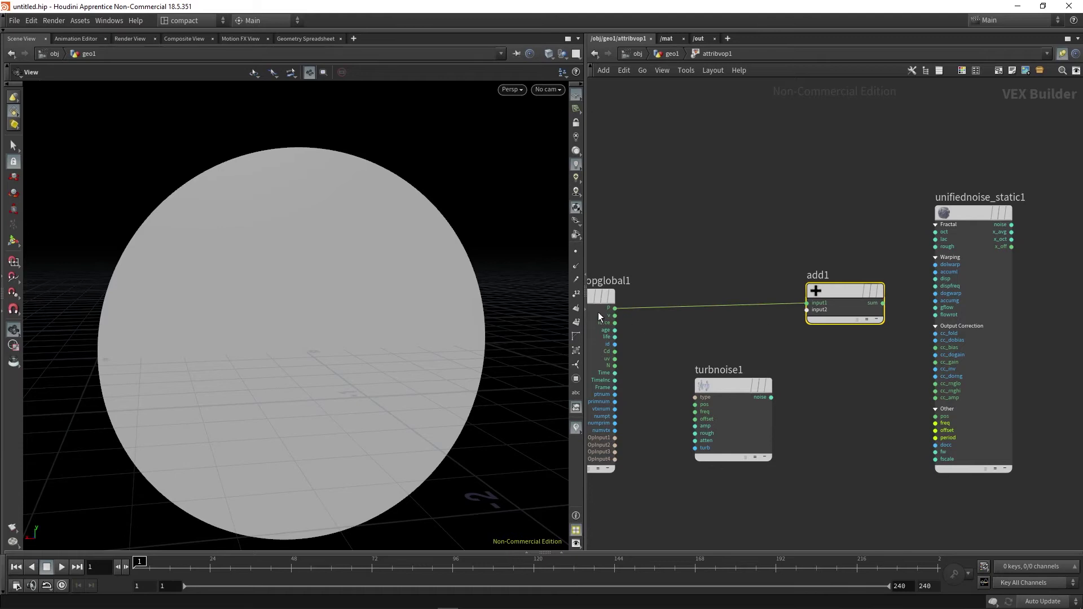
middle_drag(645, 355, 684, 344)
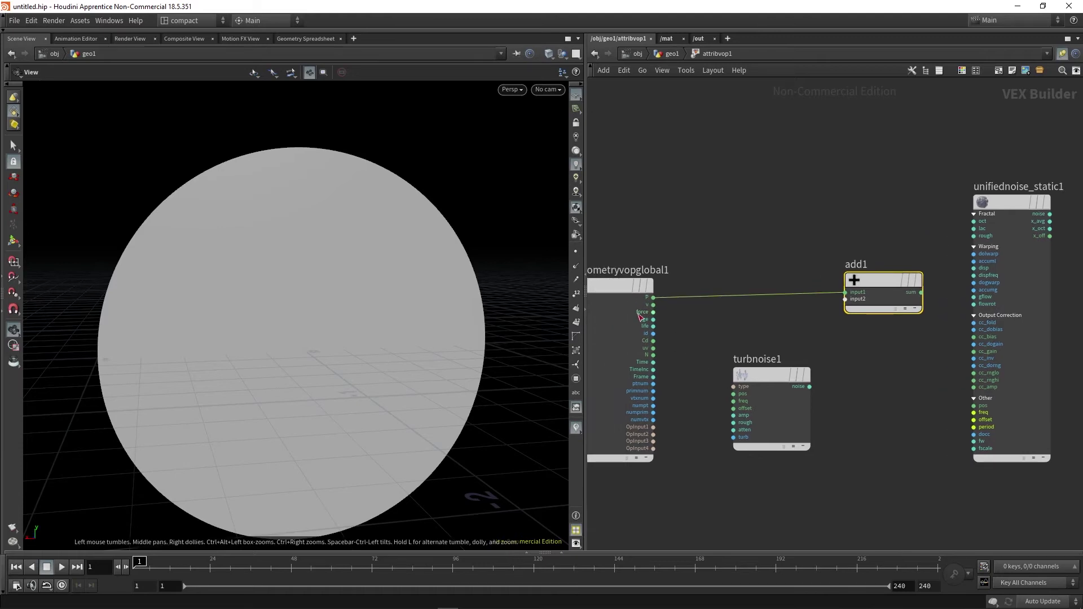
drag(653, 298, 734, 394)
Show the Turbulent Noise node's parameters and set its signature to 3D Noise.
mouse_move(763, 378)
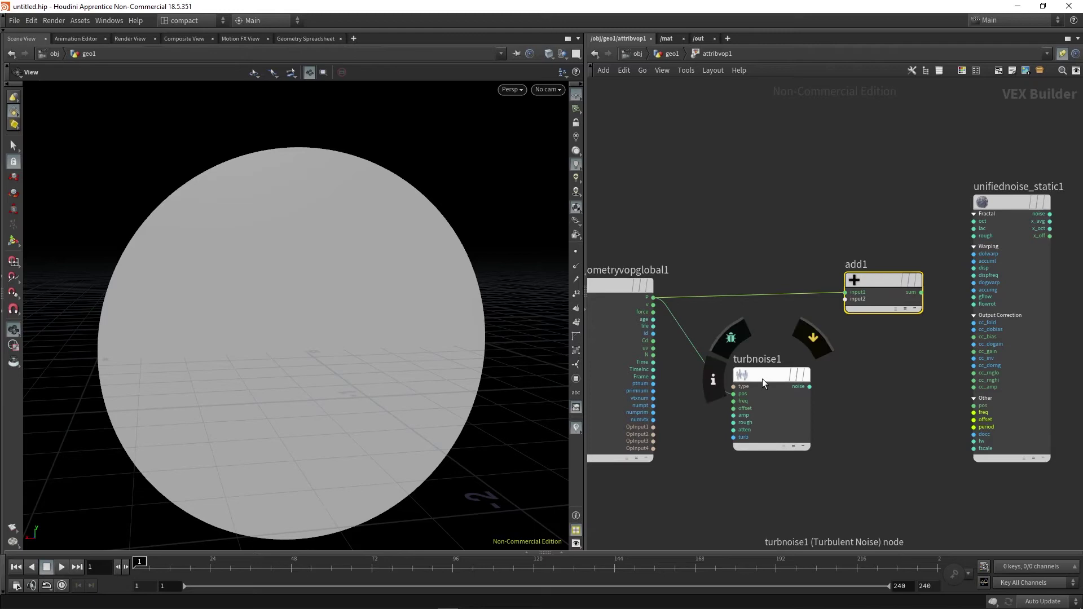
click(795, 389)
key(p)
scroll(807, 396, up, 3)
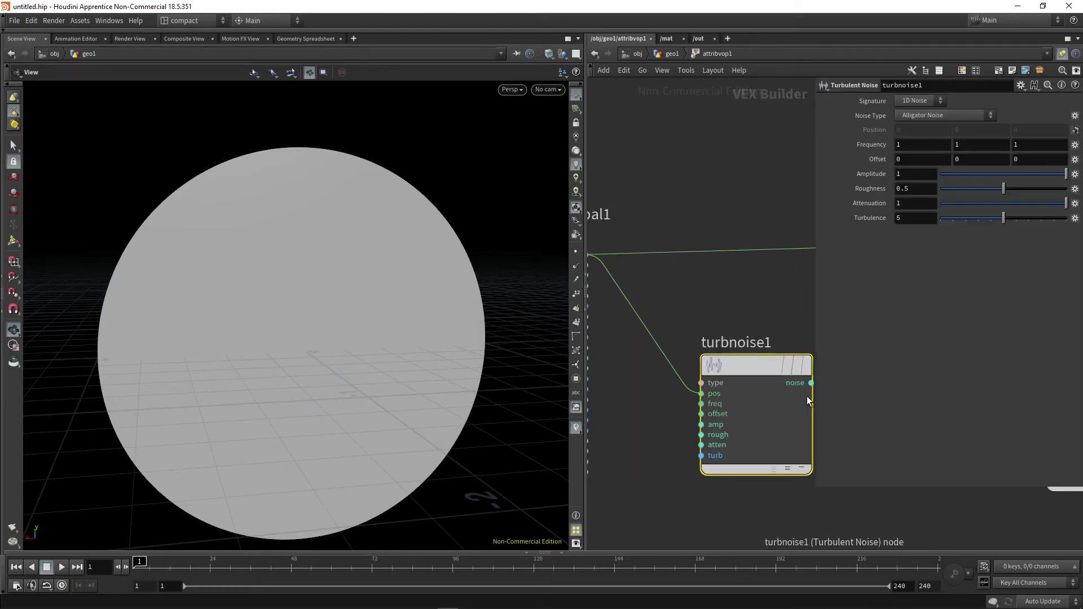
middle_drag(785, 314, 735, 315)
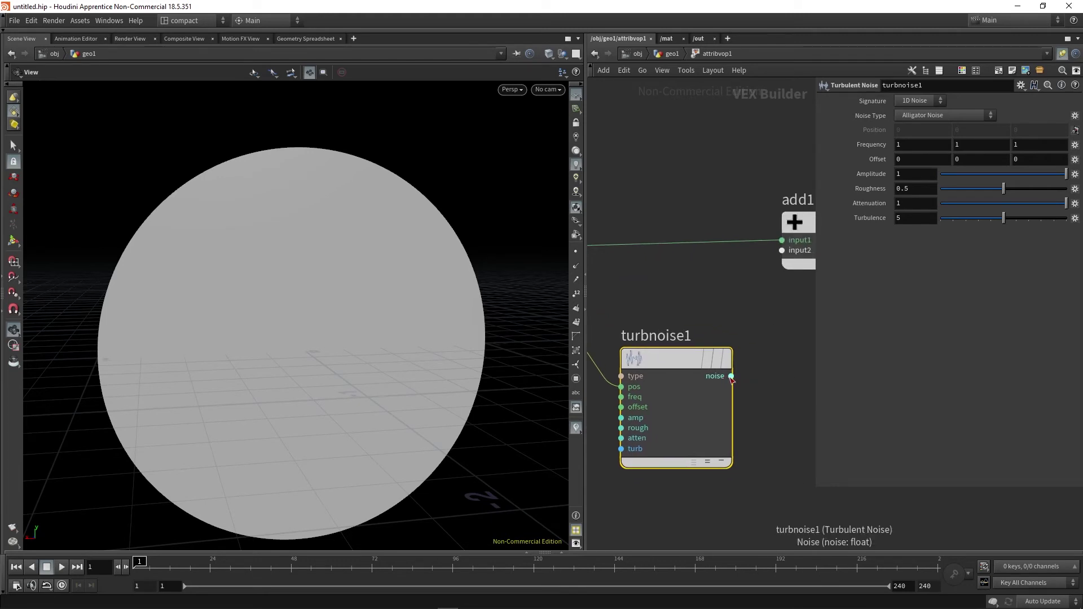
mouse_move(767, 285)
middle_down()
mouse_move(718, 303)
mouse_move(770, 304)
middle_up()
scroll(733, 301, down, 2)
middle_drag(677, 284, 632, 283)
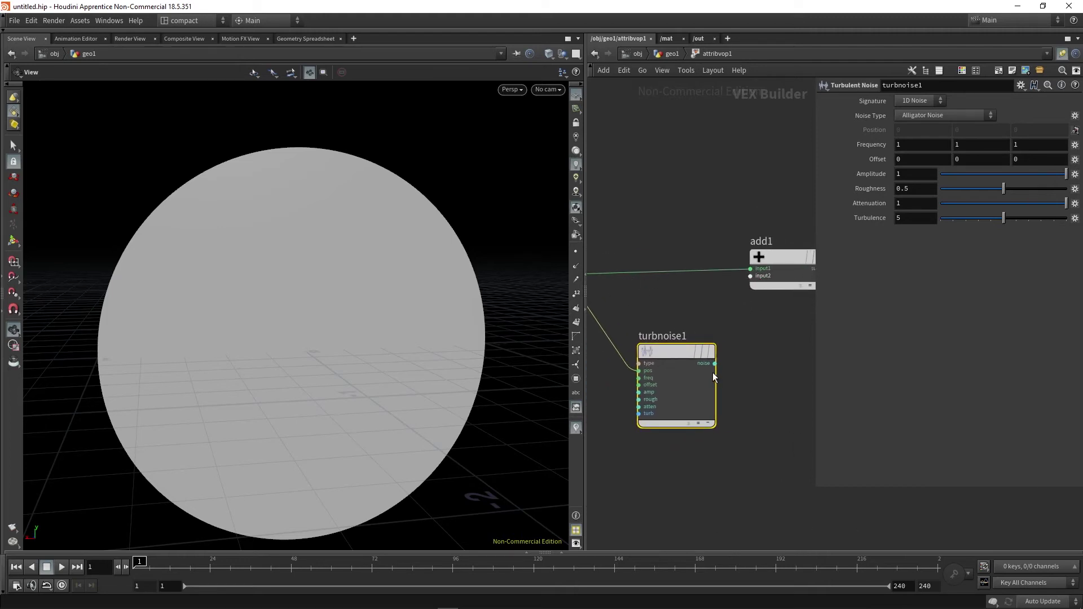
scroll(714, 367, up, 2)
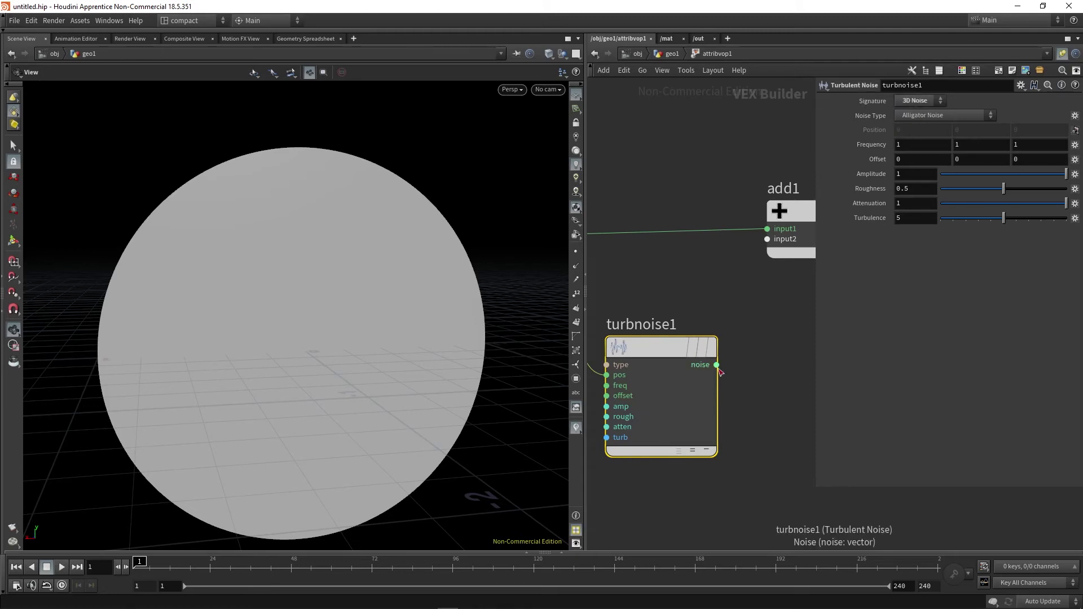
Connect the Turbulent Noise node's noise output to the Add node's second input.
drag(716, 365, 764, 277)
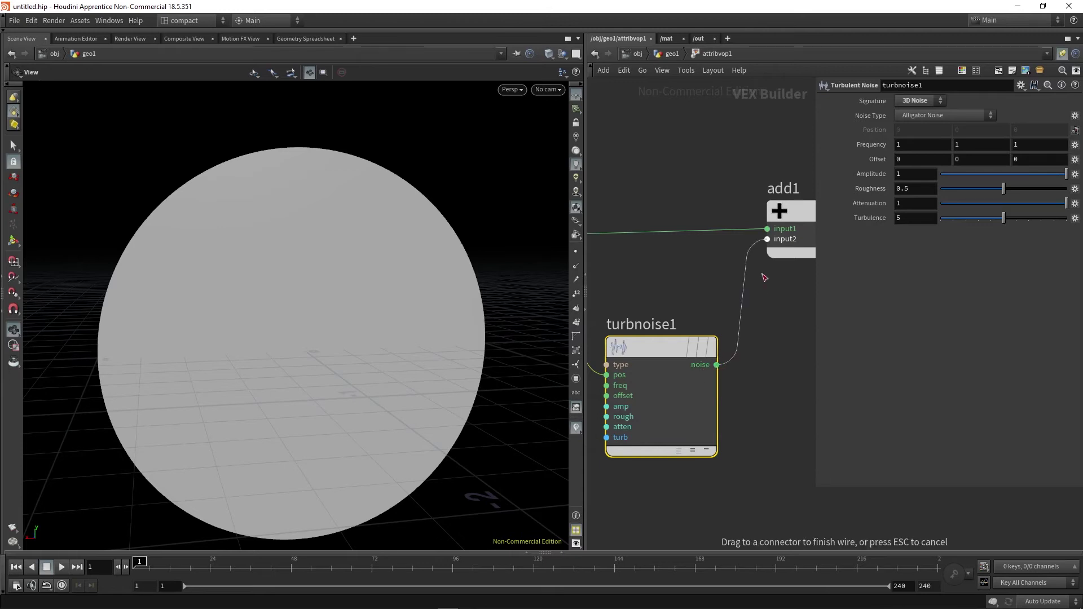
click(767, 239)
scroll(767, 291, down, 4)
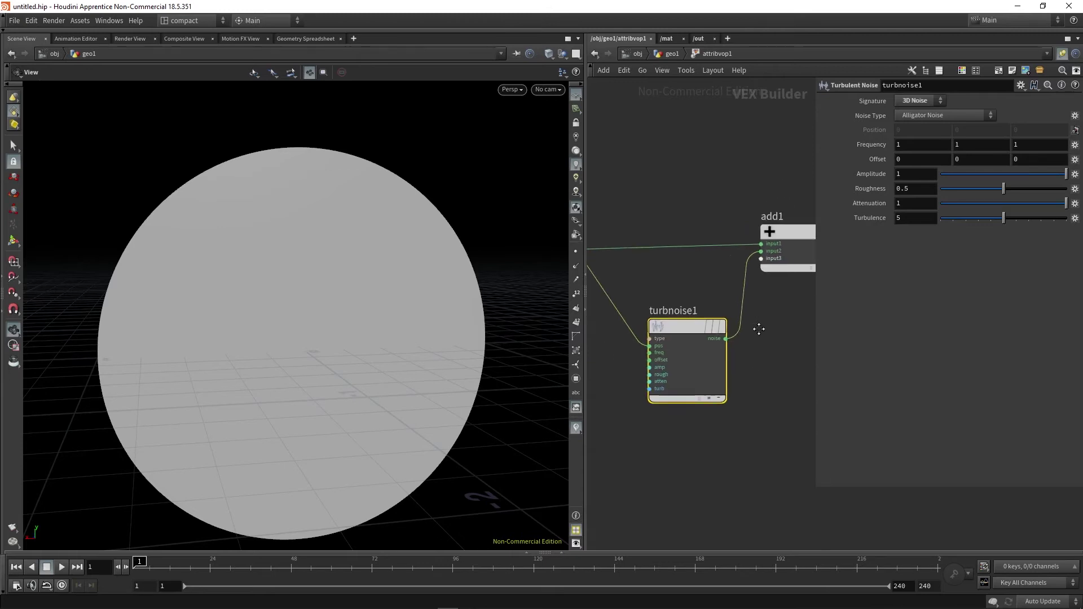
scroll(737, 347, down, 2)
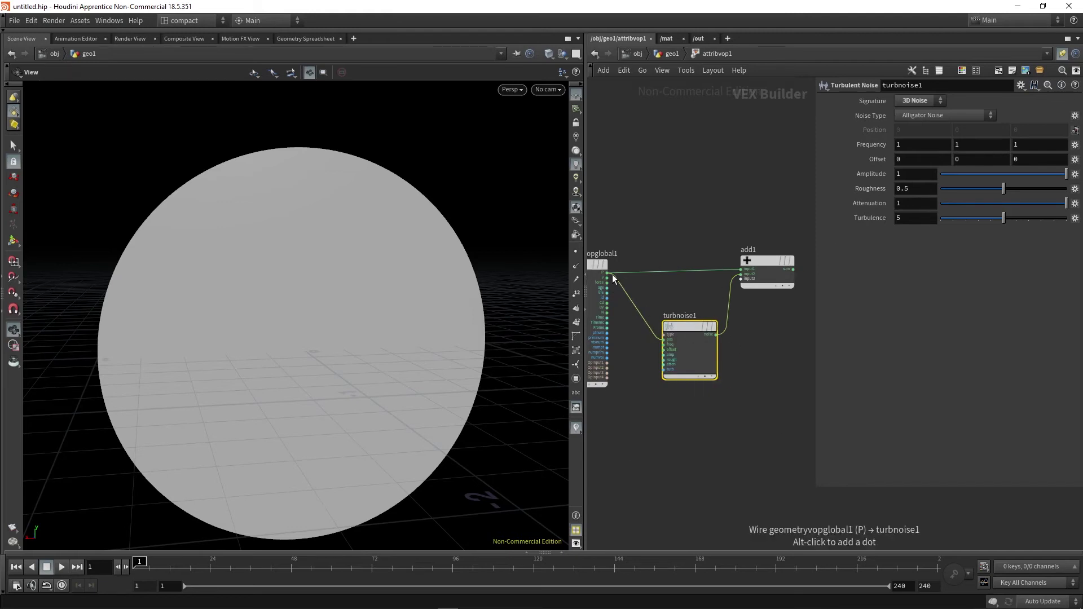
Connect the Add node's sum output to the Unified Noise - Static node's pos input.
middle_drag(753, 447, 704, 459)
middle_drag(743, 357, 626, 376)
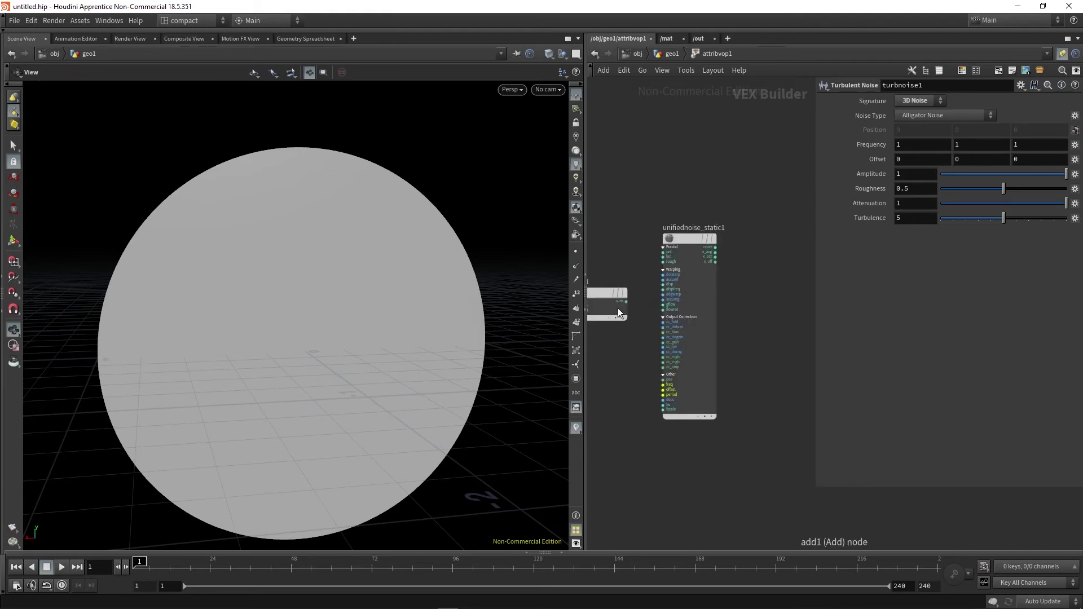
click(627, 301)
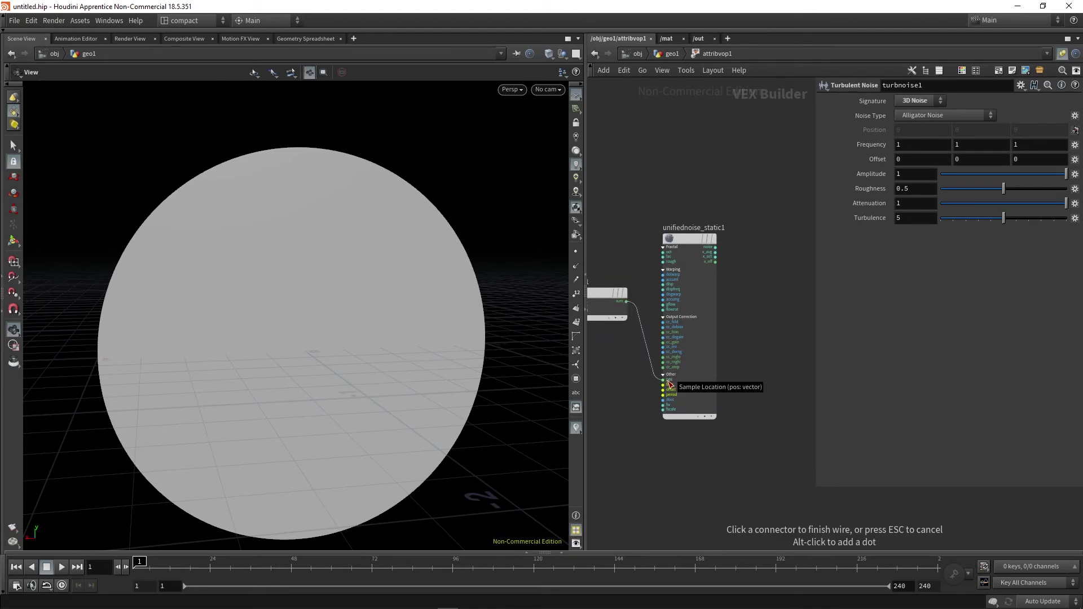
click(670, 385)
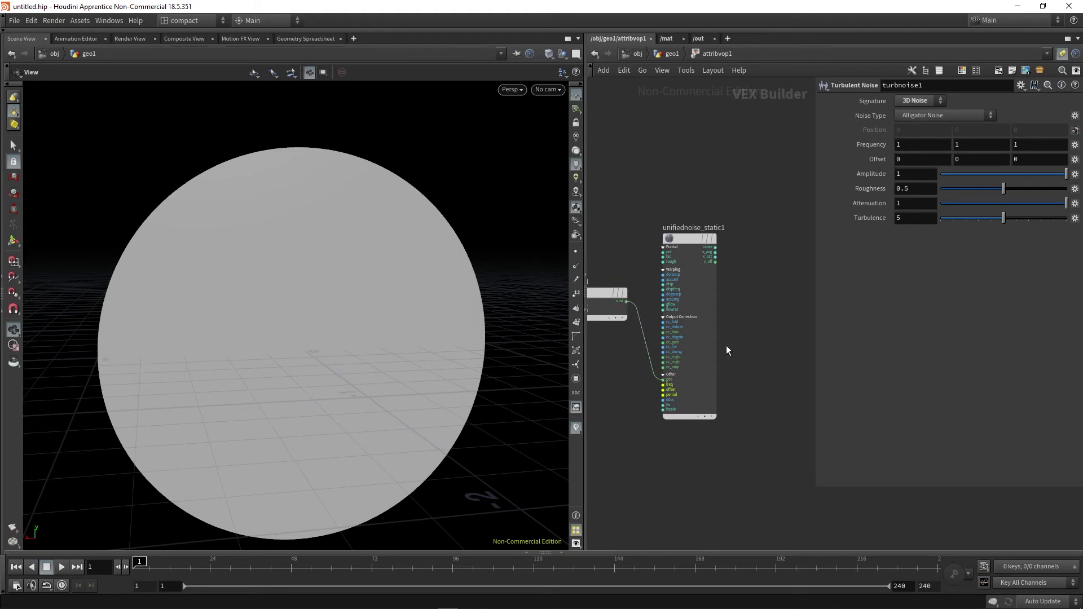
Connect the Unified Noise - Static node's noise output to the Cd input of the geometry output node.
middle_drag(728, 313, 693, 340)
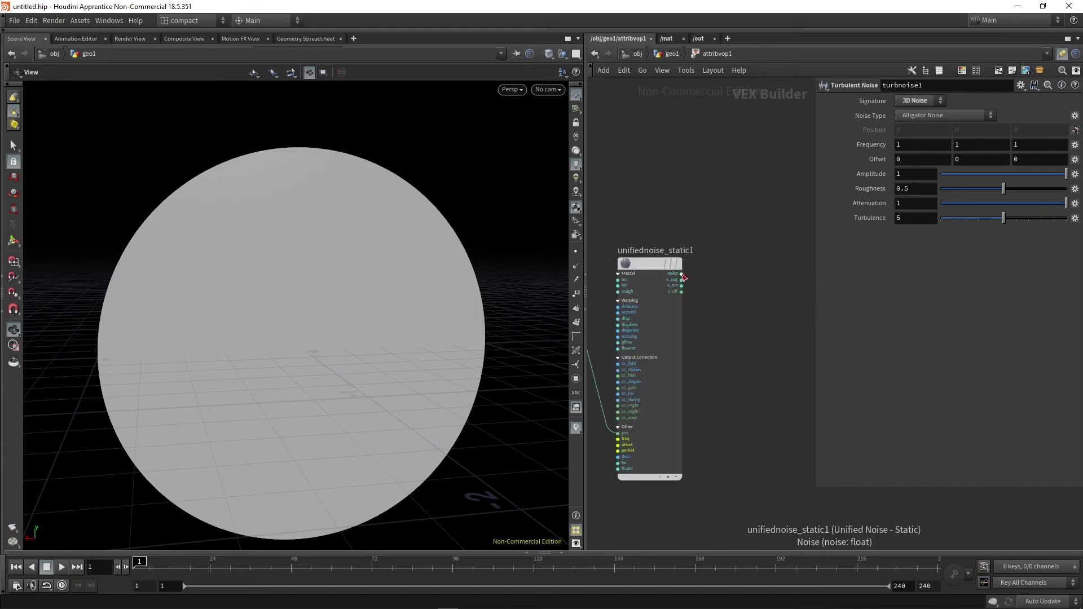
click(681, 275)
scroll(711, 355, up, 1)
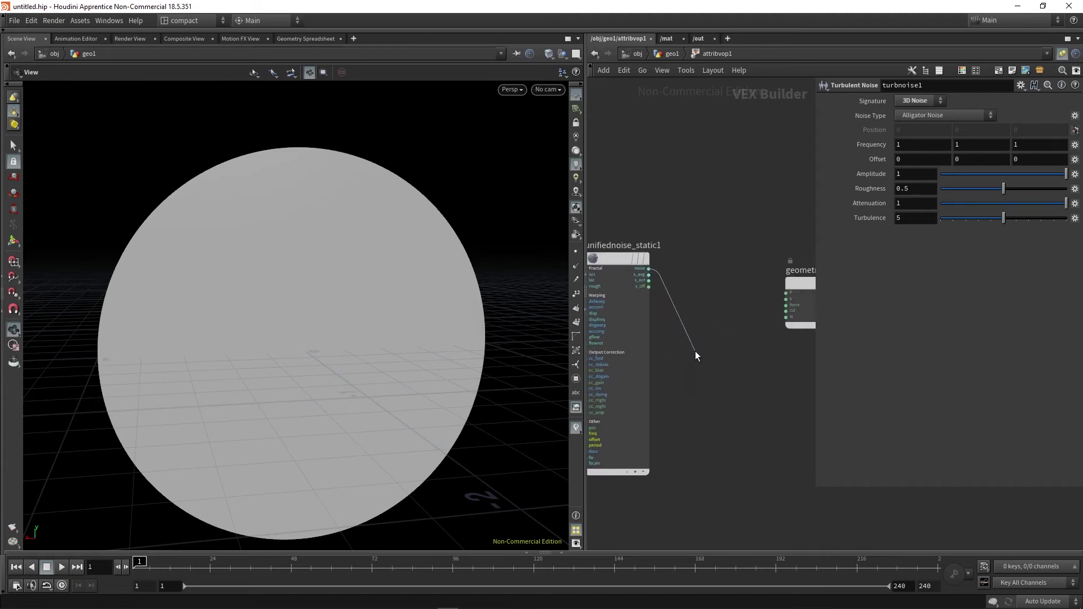
click(791, 313)
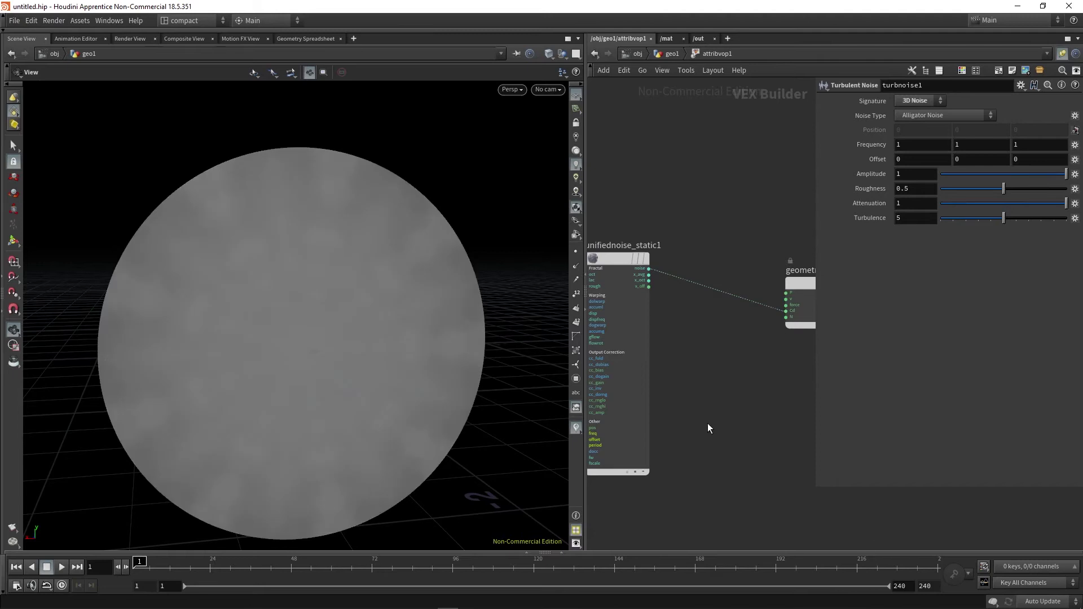
Set the Turbulent Noise node's noise type to Sparse Convolution Noise.
scroll(707, 439, down, 1)
middle_drag(723, 517, 767, 470)
scroll(728, 487, down, 1)
middle_drag(681, 471, 739, 463)
scroll(644, 389, up, 2)
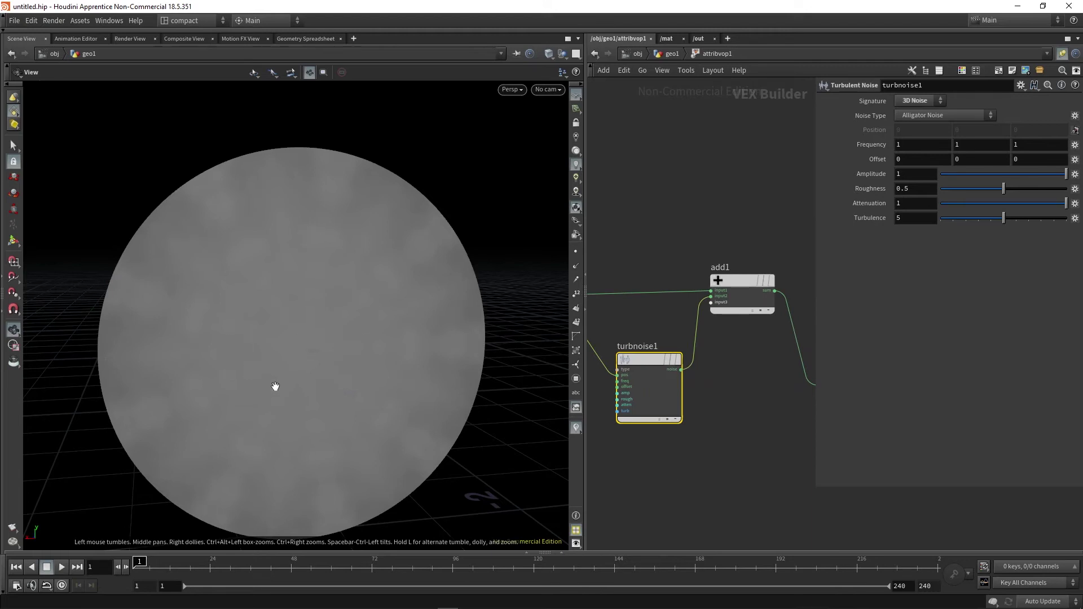
middle_drag(654, 469, 672, 466)
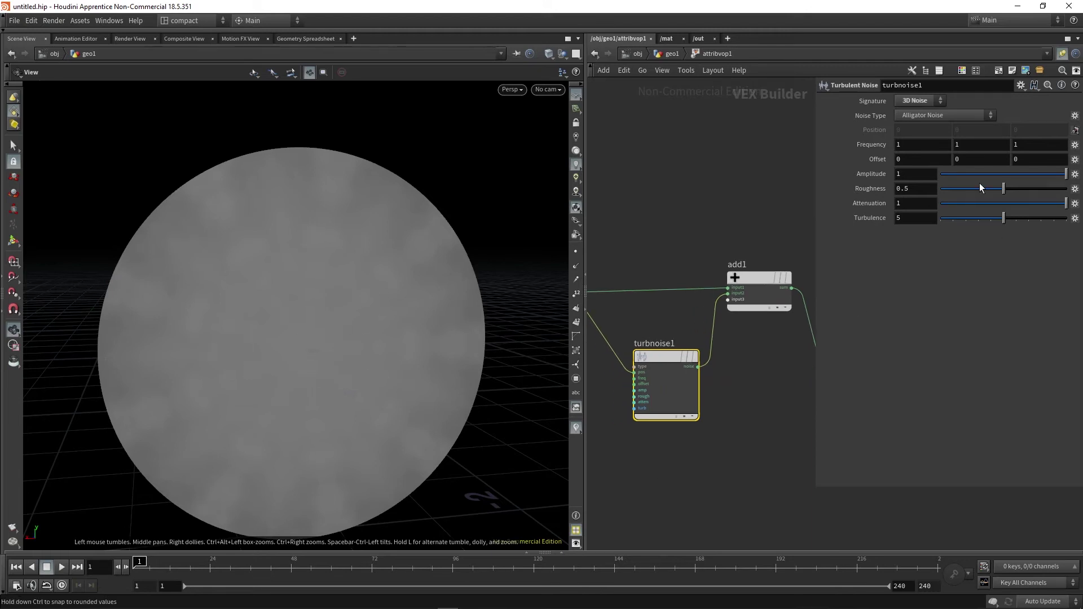
scroll(709, 427, up, 1)
drag(736, 467, 638, 350)
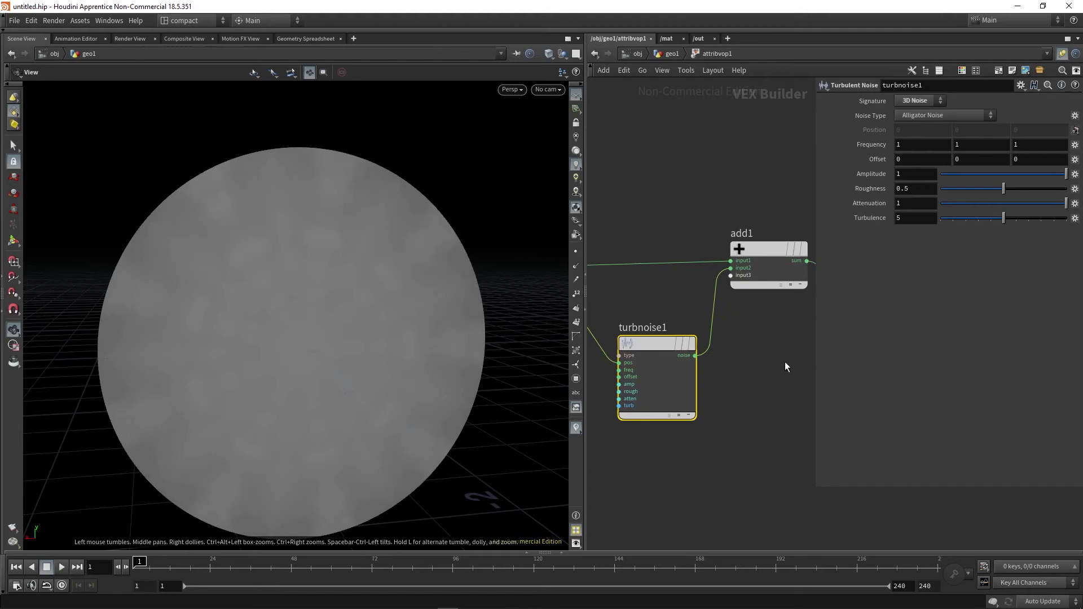
click(929, 115)
click(933, 147)
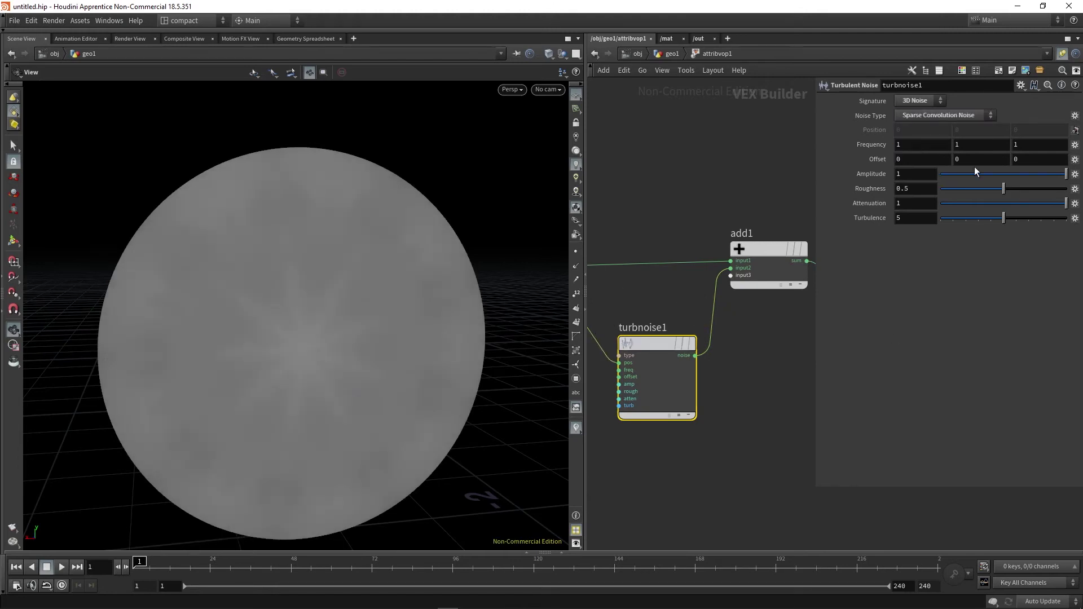
Set the Turbulent Noise frequency to 1.9 on all three axes and its amplitude to 1.6.
middle_click(906, 143)
middle_drag(908, 142, 920, 143)
click(922, 175)
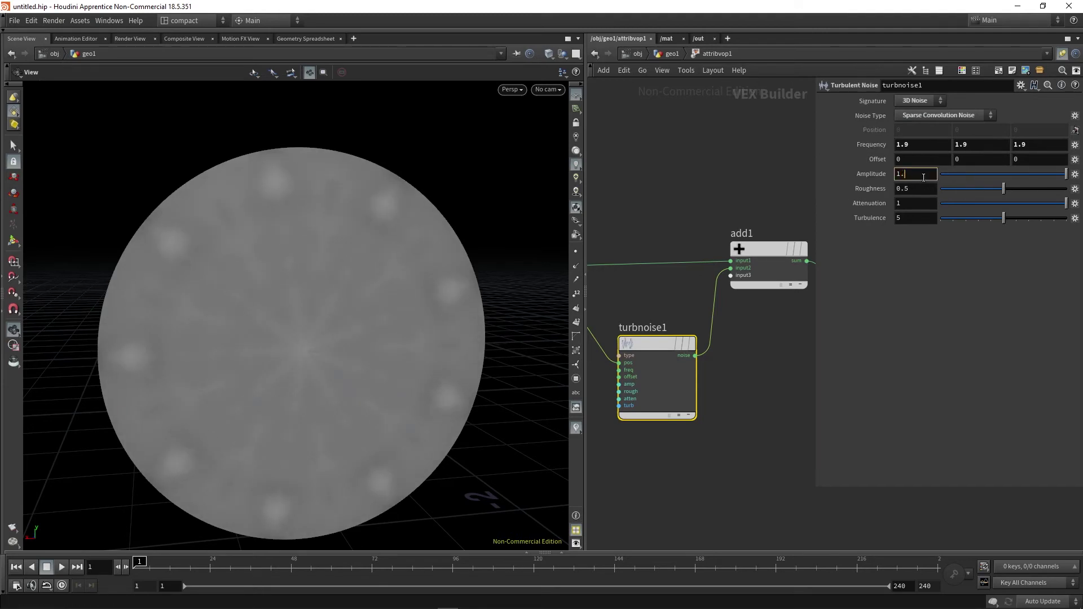
key(Return)
scroll(256, 379, up, 2)
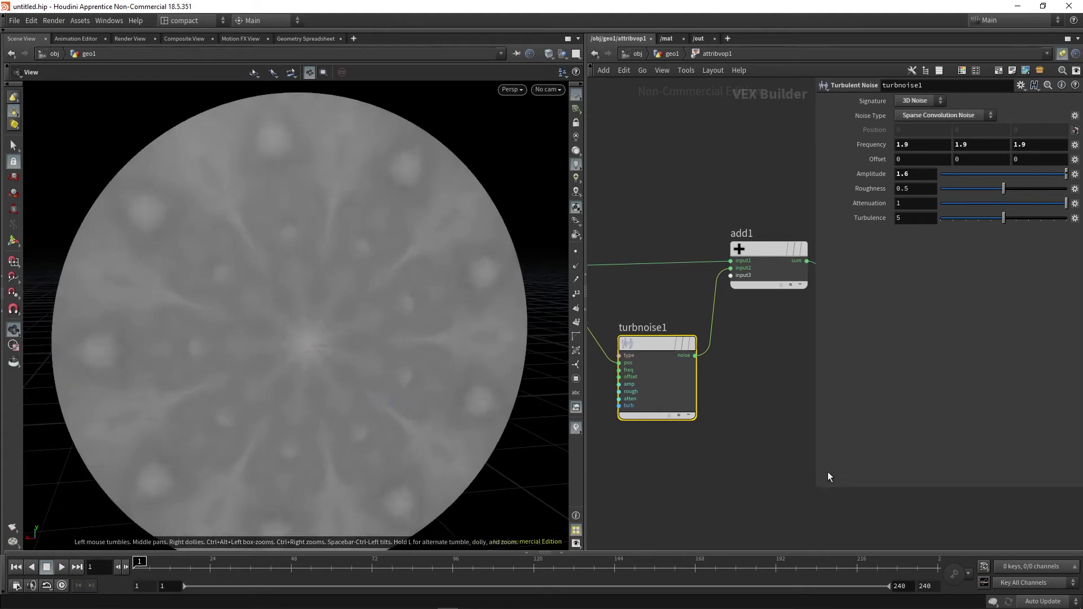
Narrow the parameter display and set the Unified Noise - Static node's noise type to Worley/Cellular F2-F1.
drag(820, 477, 881, 451)
middle_drag(745, 463, 590, 465)
drag(724, 495, 730, 341)
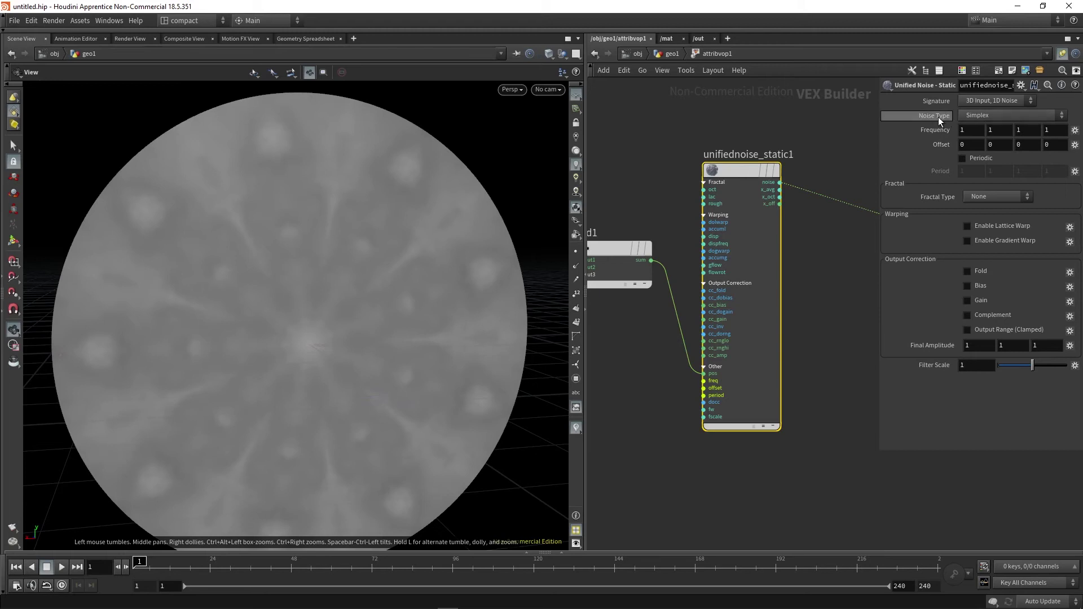
click(983, 116)
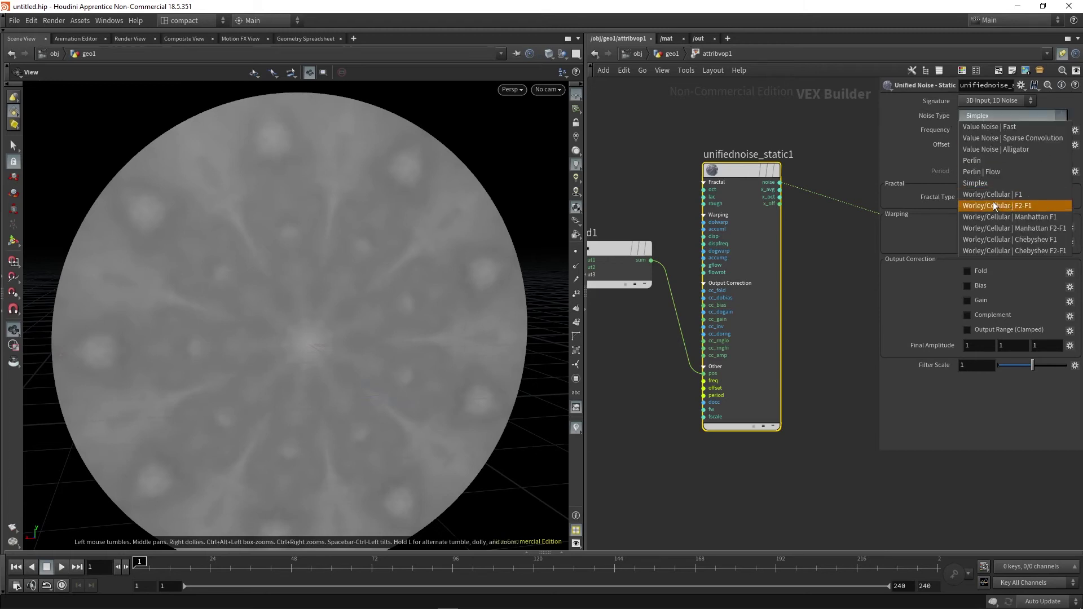
click(1007, 205)
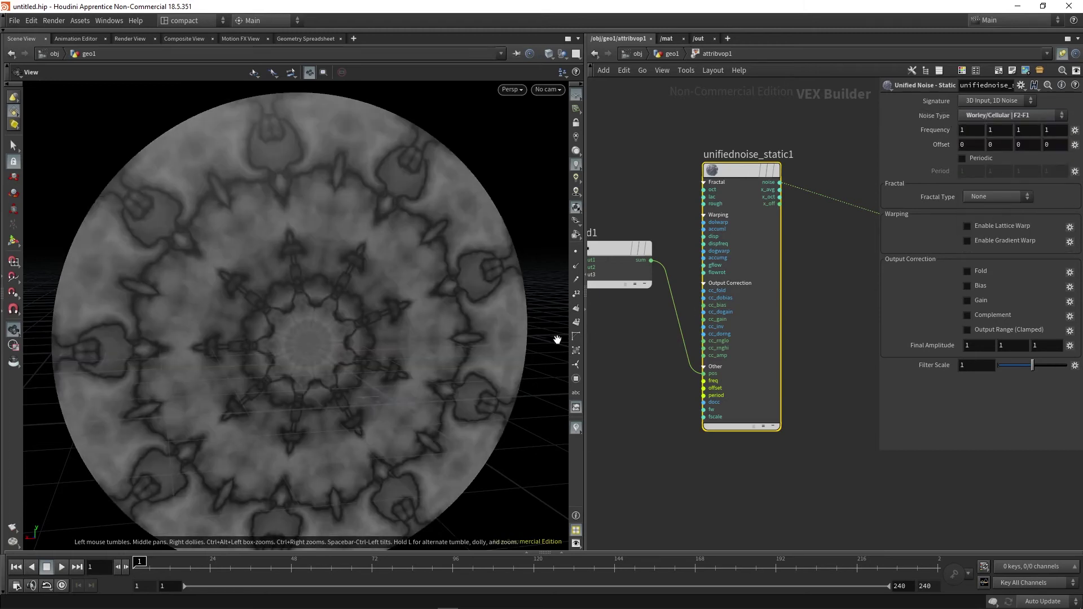
Set the Unified Noise fractal type to Standard (fBm) and inspect the pattern on the disc up close.
click(973, 196)
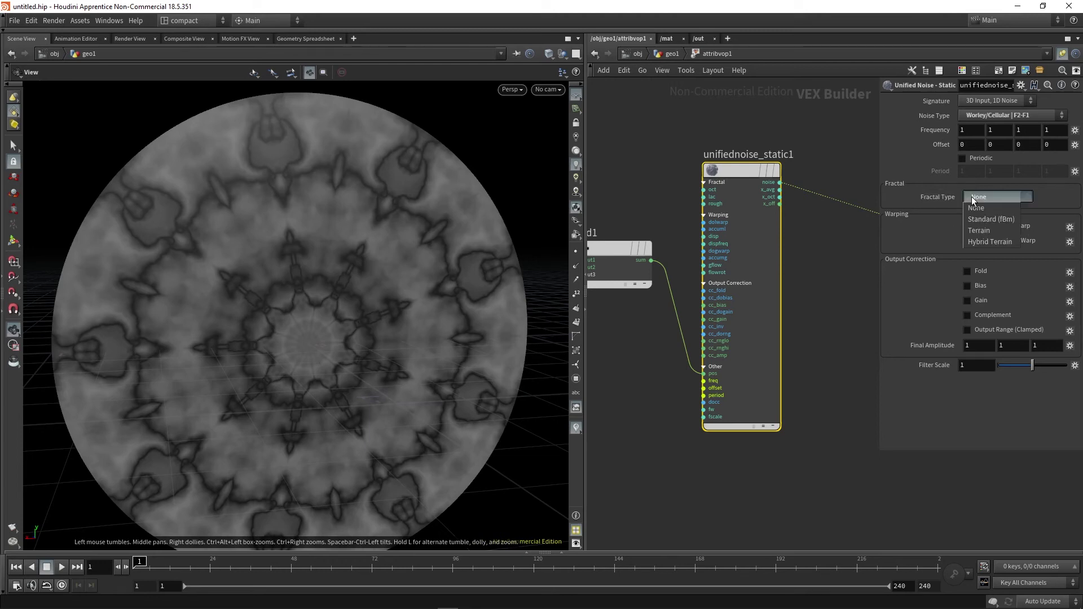
click(1001, 219)
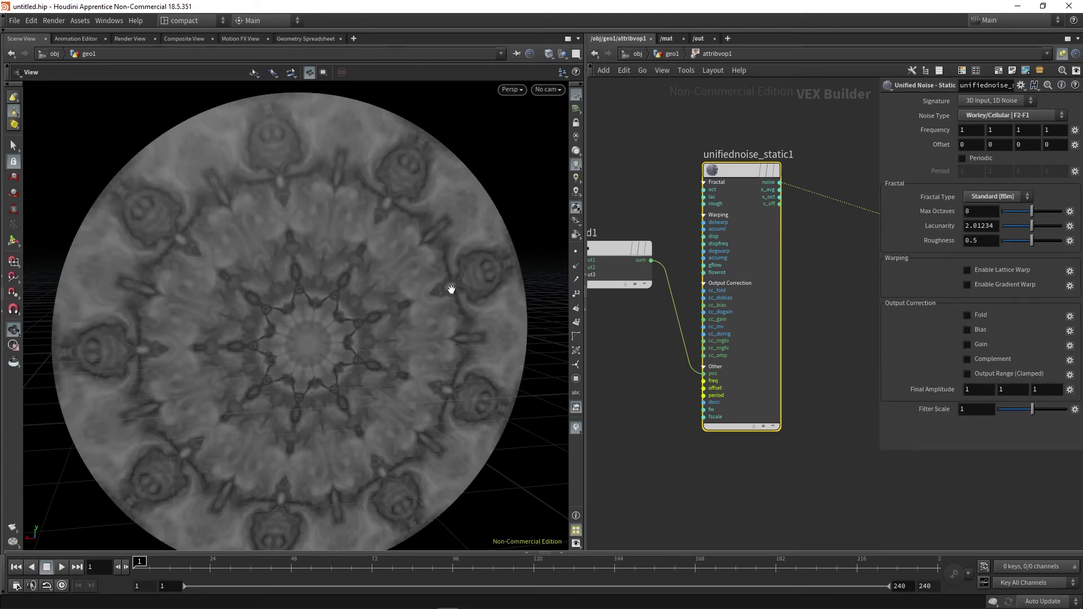
right_drag(165, 333, 268, 370)
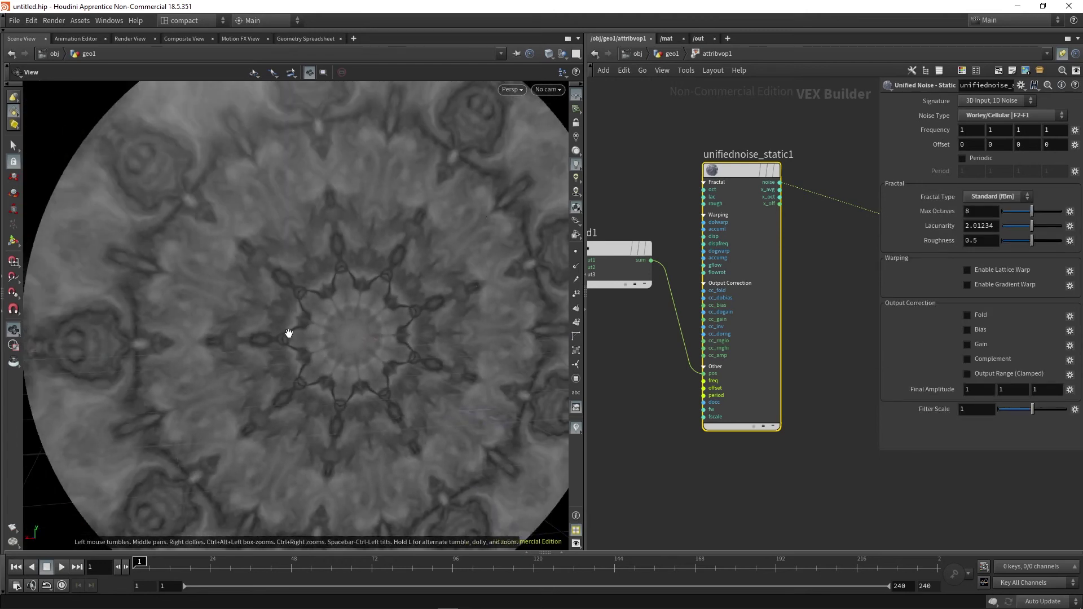
right_drag(288, 333, 515, 382)
right_drag(353, 358, 423, 373)
middle_drag(430, 465, 389, 432)
right_drag(388, 432, 339, 360)
Review the Turbulent Noise node's parameters and the node chain leading to the geometry output.
scroll(798, 501, down, 2)
middle_drag(789, 505, 732, 475)
middle_drag(711, 360, 835, 334)
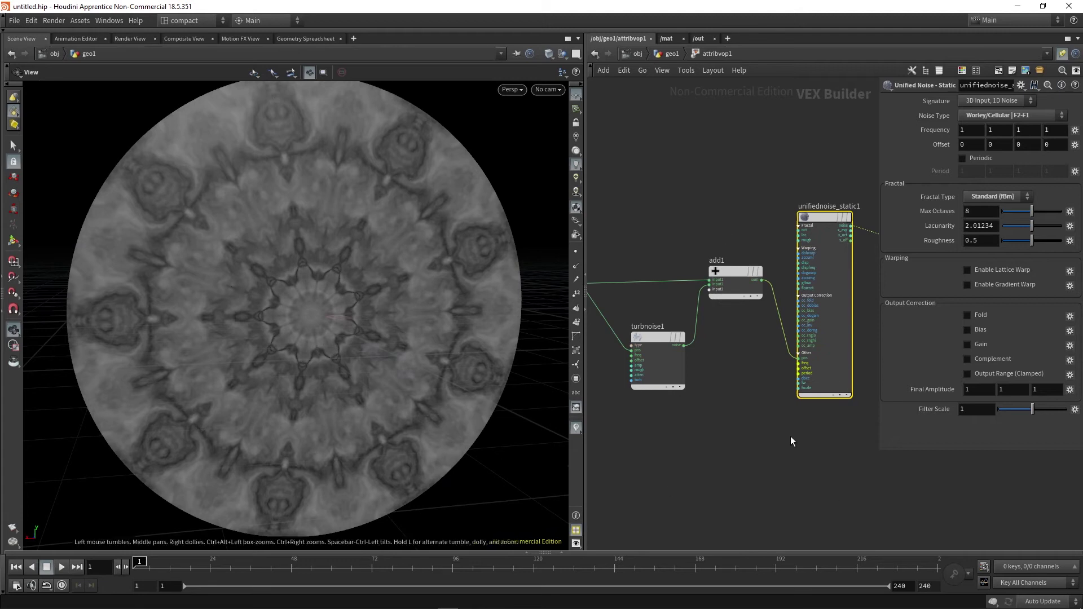
scroll(727, 379, up, 2)
click(643, 332)
scroll(701, 449, down, 3)
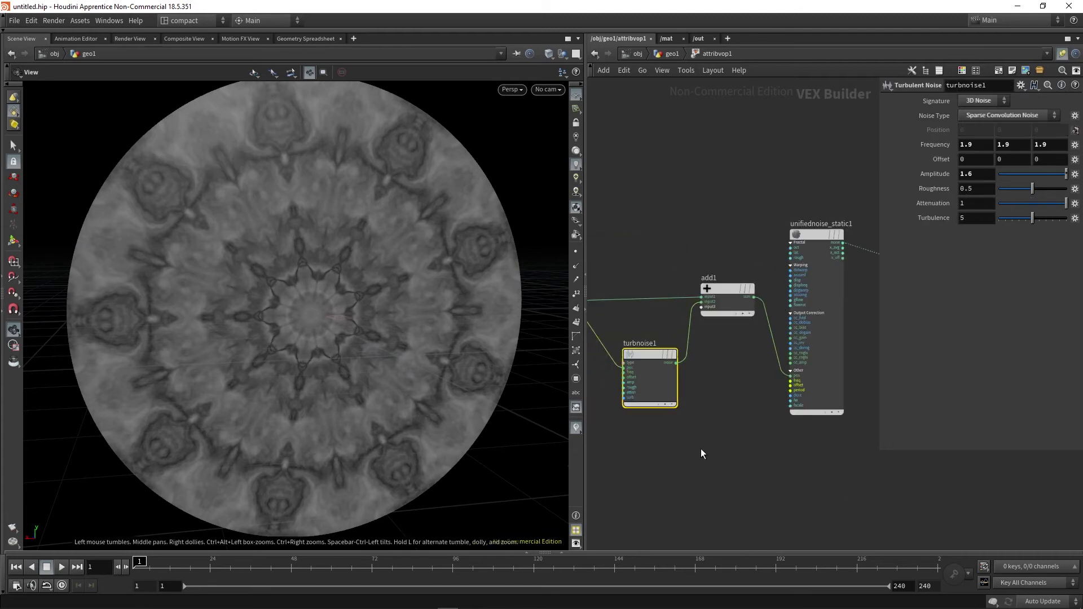
middle_drag(752, 398, 646, 407)
scroll(666, 482, up, 2)
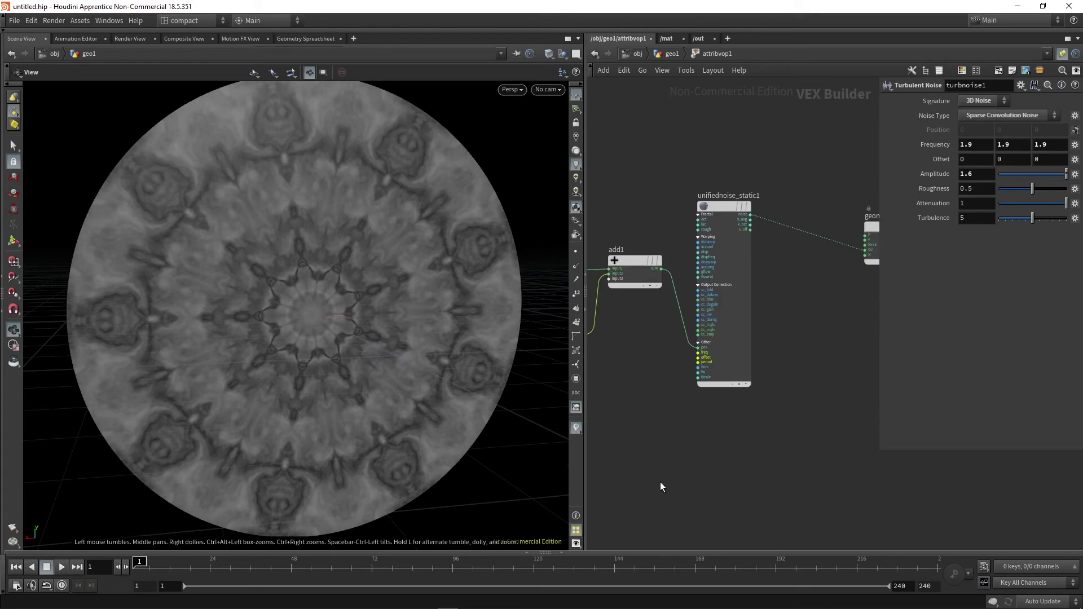
Try the Worley/Cellular Manhattan F1 noise type on the Unified Noise node, and return it to Worley/Cellular F2-F1.
click(725, 206)
click(979, 116)
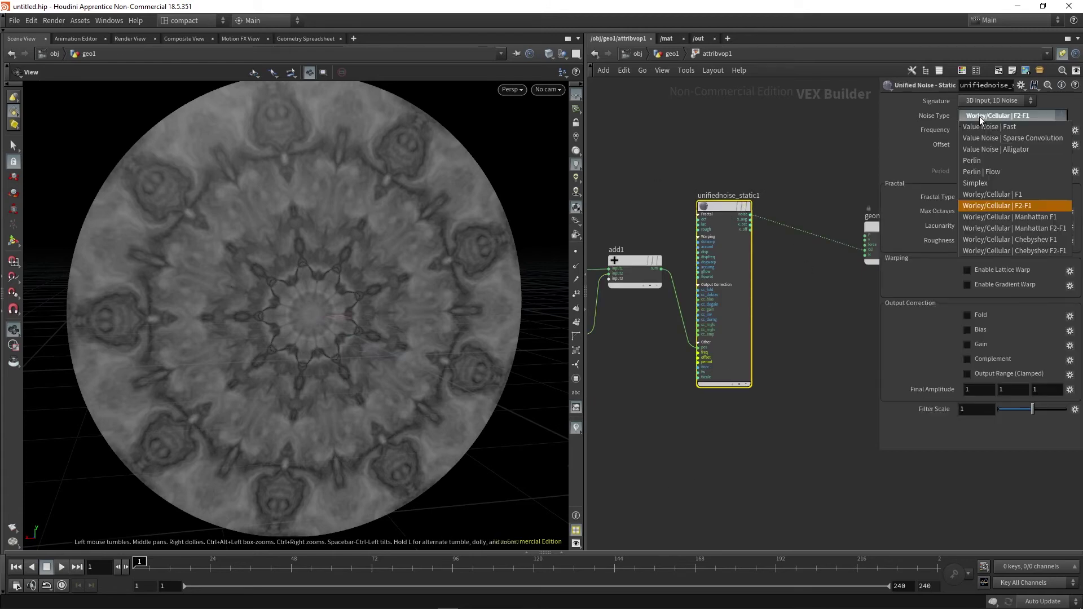
click(1000, 217)
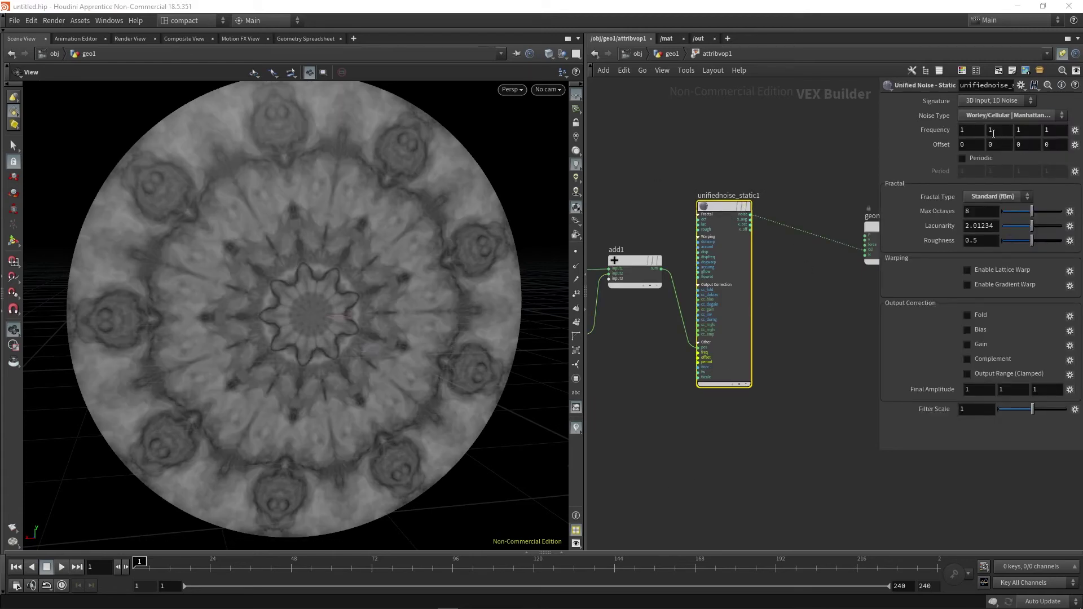
click(1007, 115)
click(1007, 208)
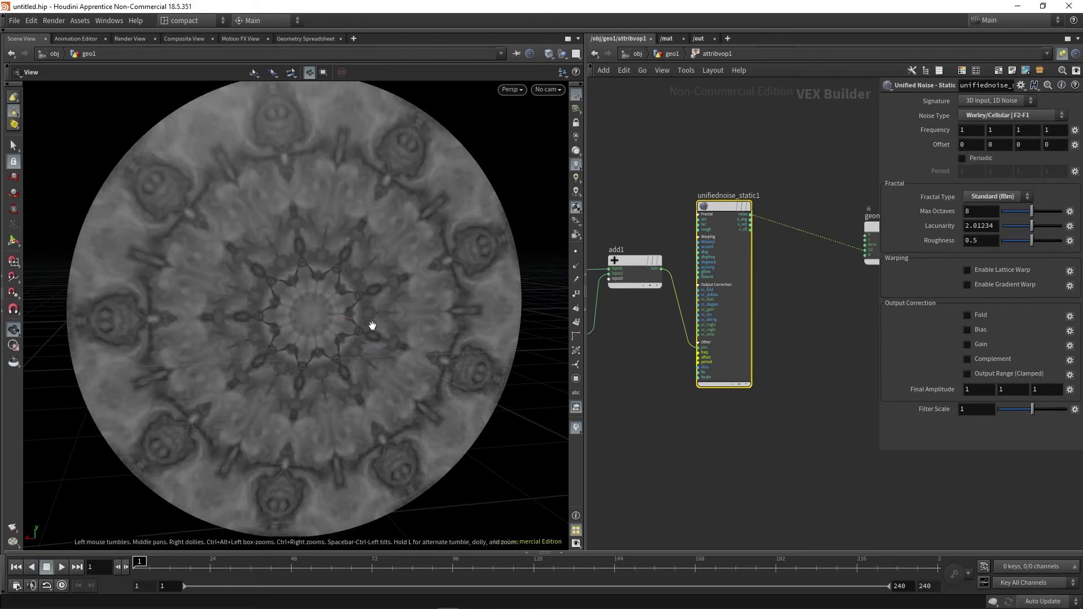
Raise the Unified Noise node's final amplitude to 2.9 on all three components and inspect the disc from several angles.
scroll(370, 322, up, 4)
middle_drag(936, 389, 1039, 389)
scroll(334, 364, down, 4)
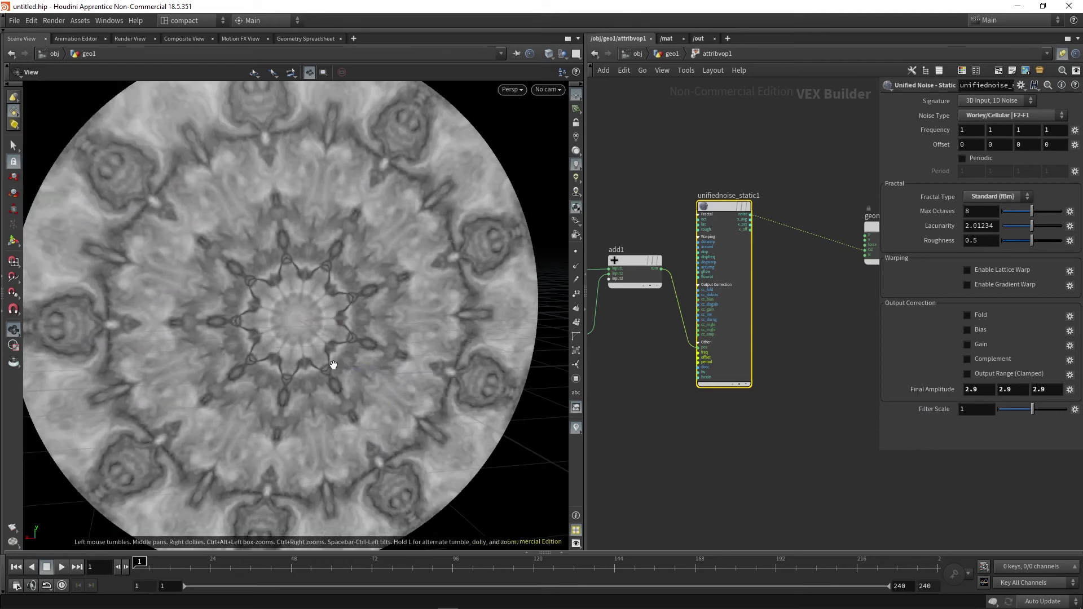
scroll(333, 370, down, 2)
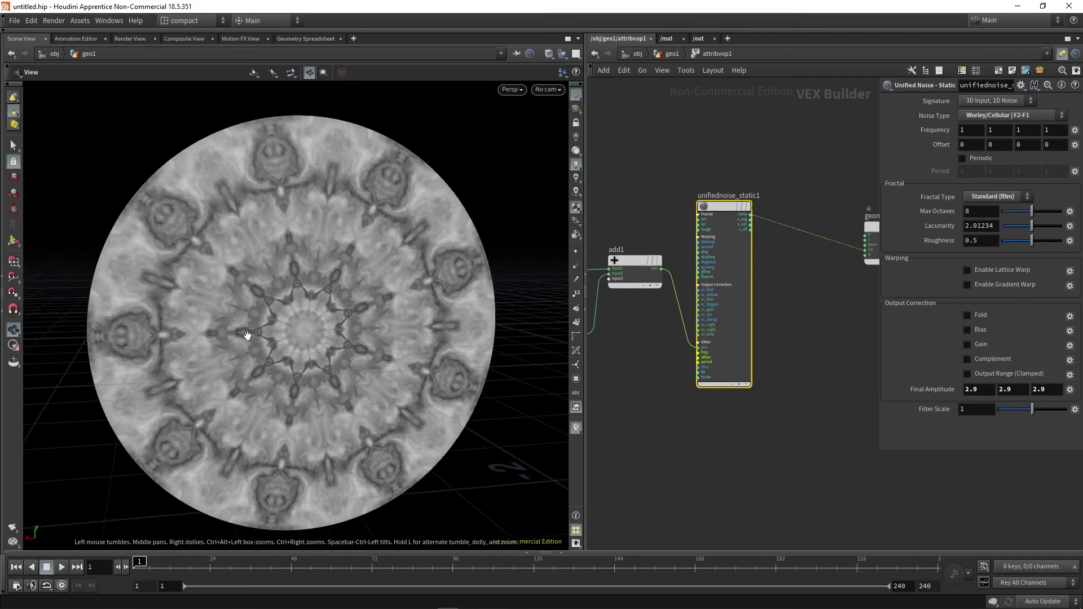
drag(315, 336, 449, 328)
drag(283, 329, 312, 339)
scroll(290, 302, up, 1)
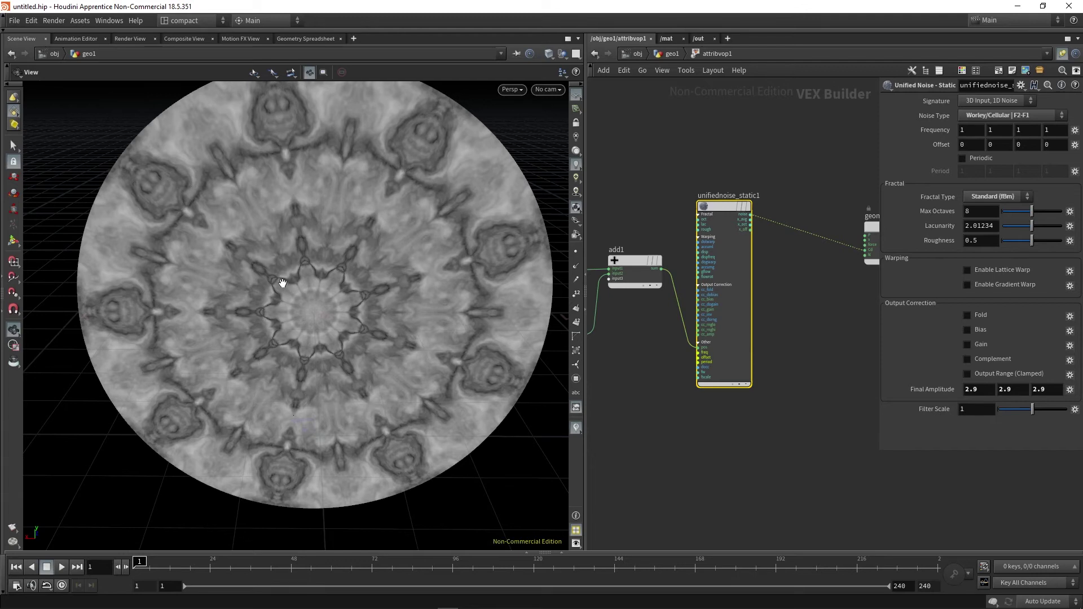
drag(302, 317, 324, 300)
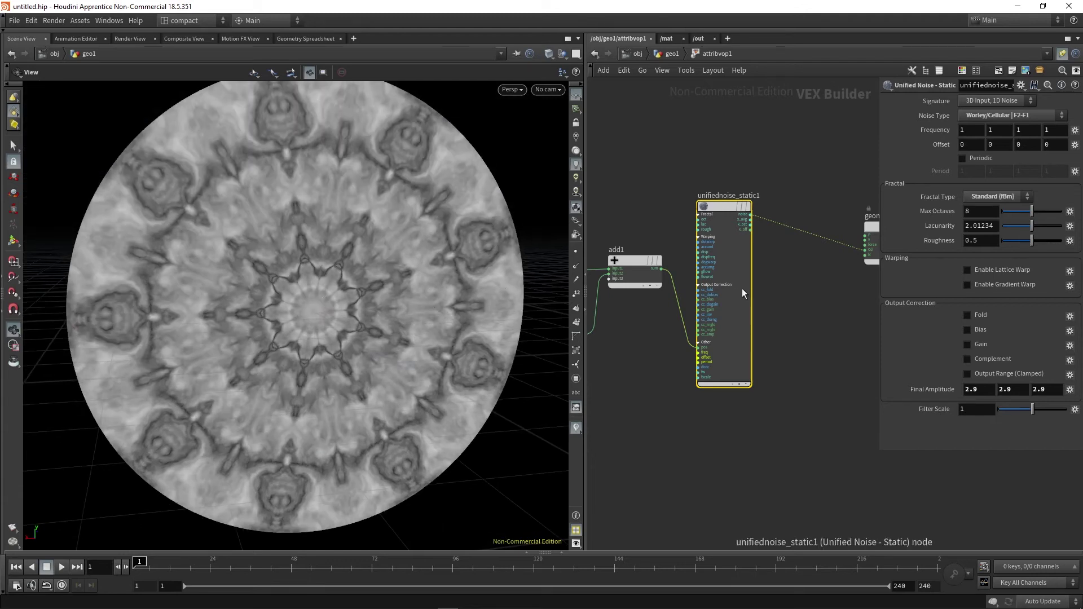
Insert a Ramp Parameter node on the wire between the Unified Noise output and the geometry output's colour input.
scroll(787, 293, down, 1)
middle_drag(787, 293, 703, 307)
scroll(751, 266, up, 2)
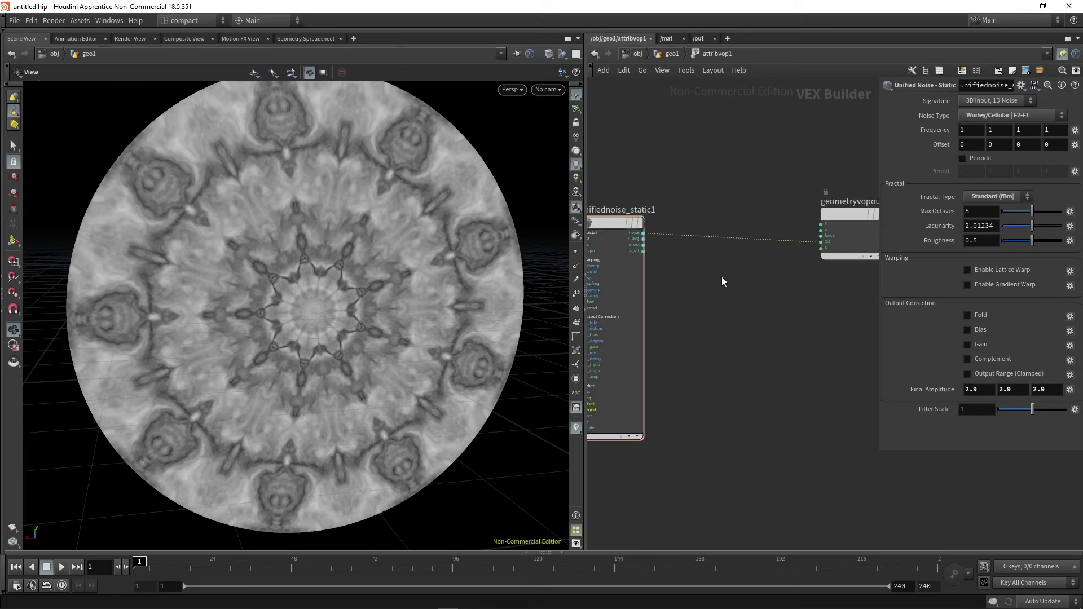
key(Tab)
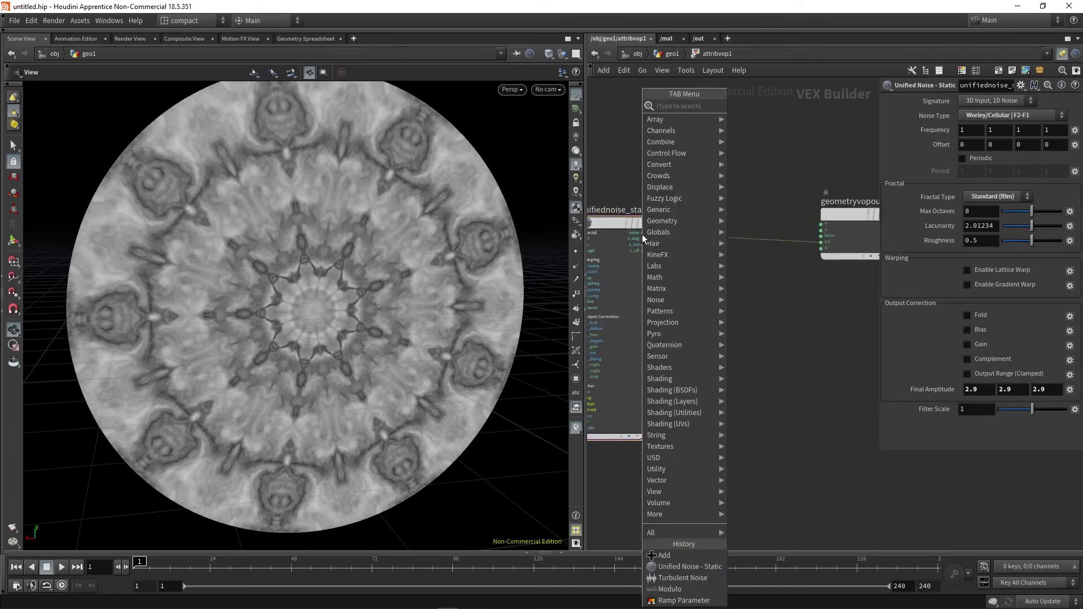
text(ram)
key(Down)
key(Down)
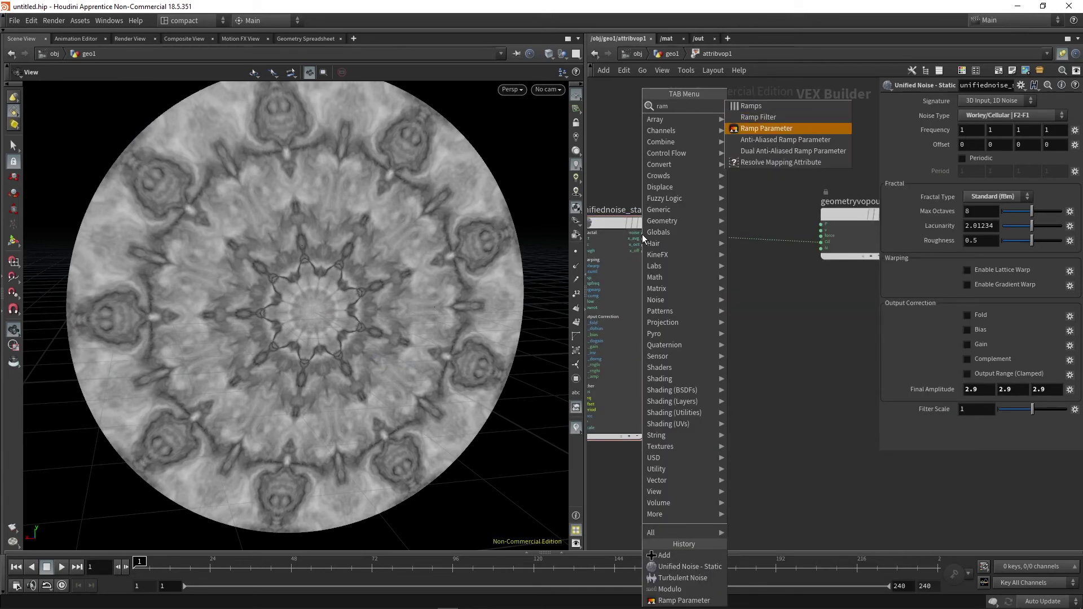
key(Return)
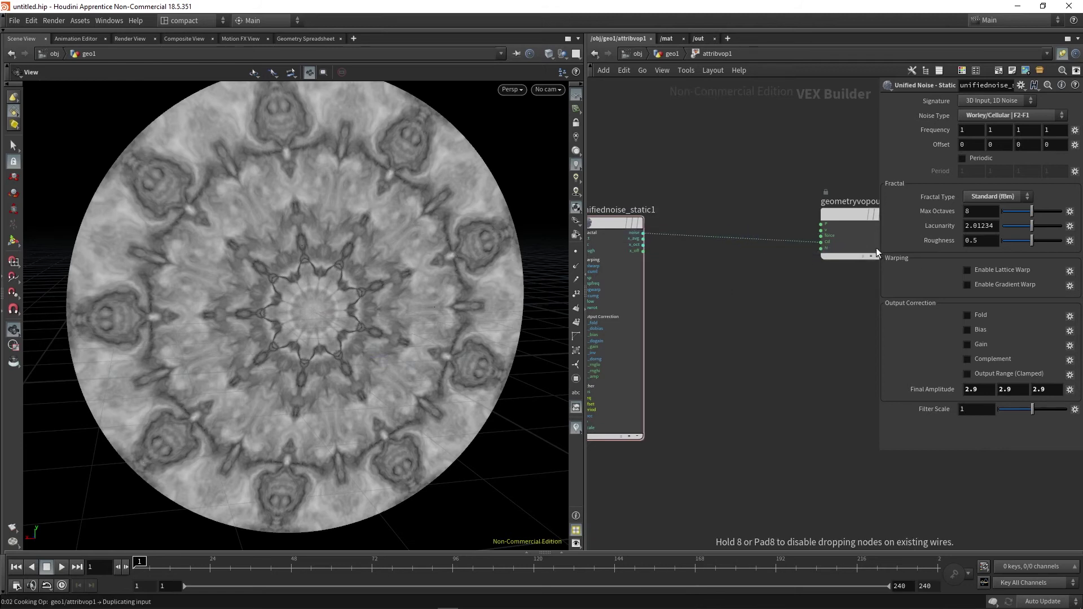
click(745, 248)
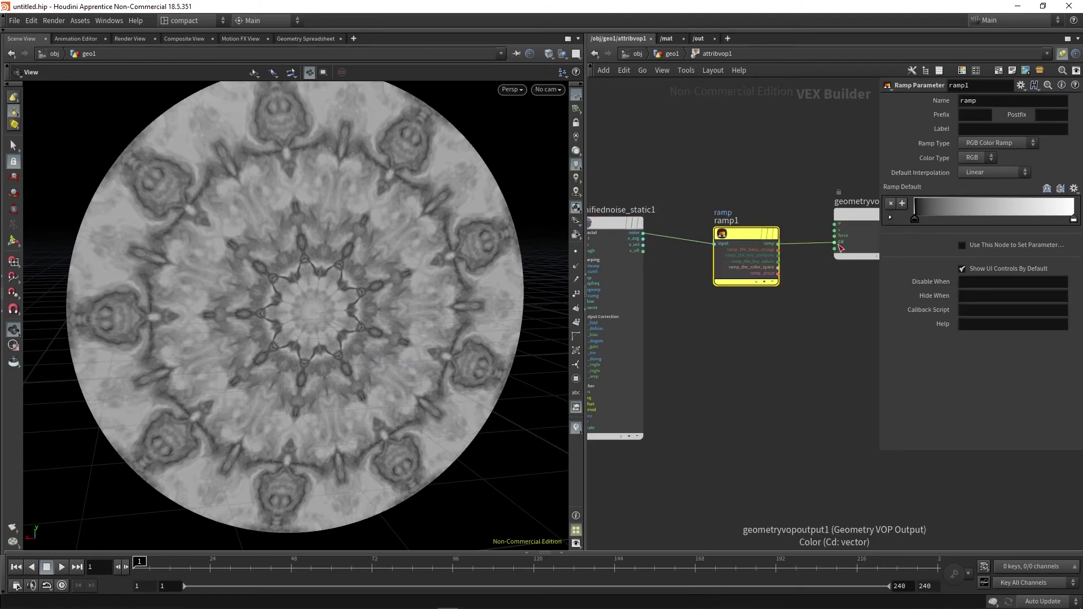
Review the ramp's default settings on the Ramp Parameter node and its ramp control on the attribvop1 node.
drag(800, 375, 772, 347)
scroll(739, 195, up, 3)
mouse_move(724, 269)
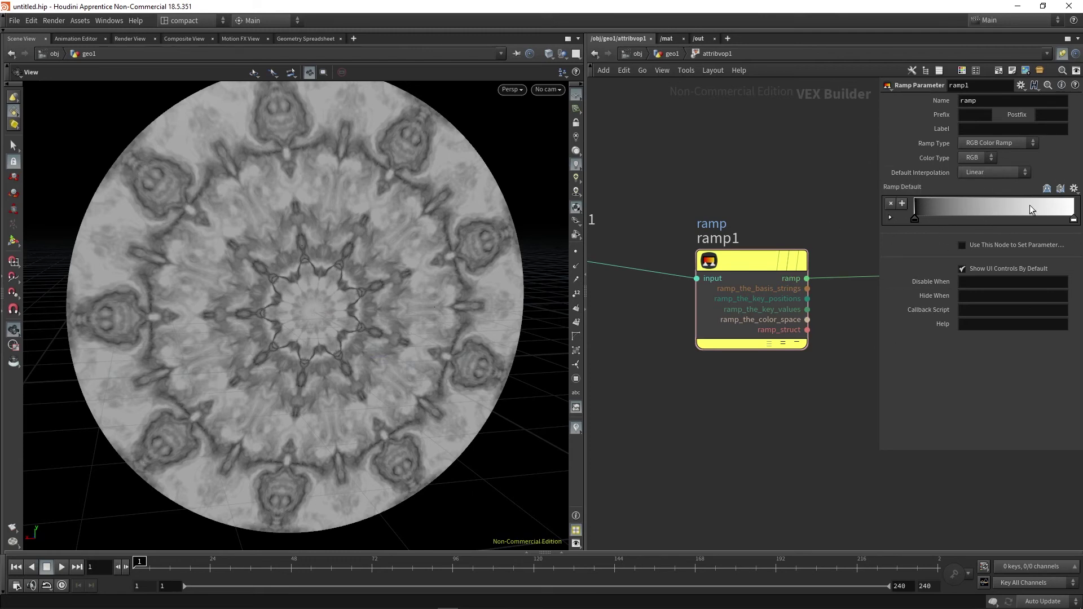
drag(980, 218, 909, 219)
scroll(725, 404, down, 4)
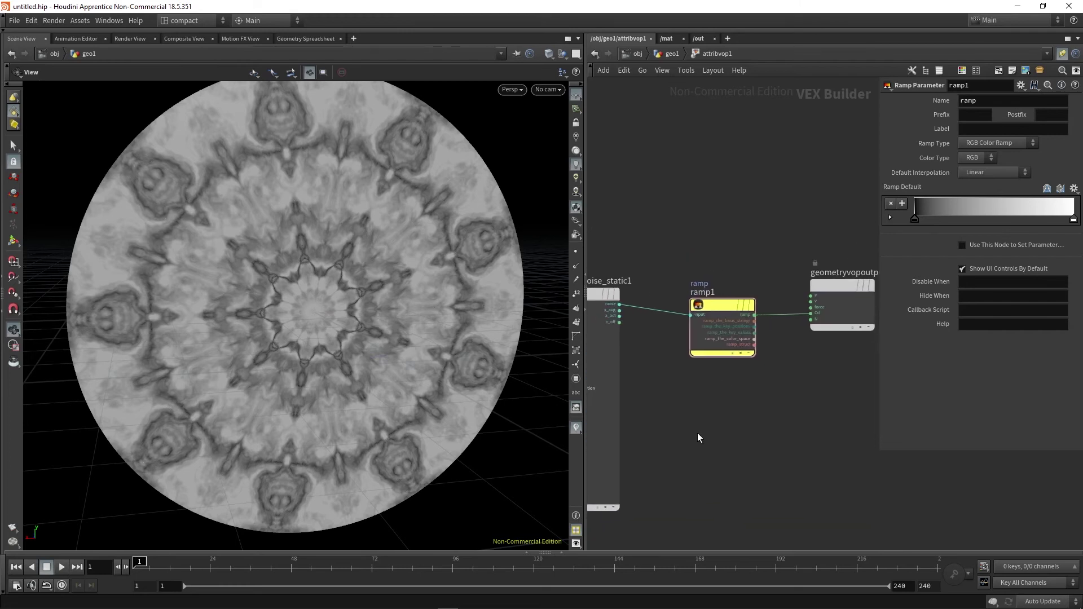
click(672, 54)
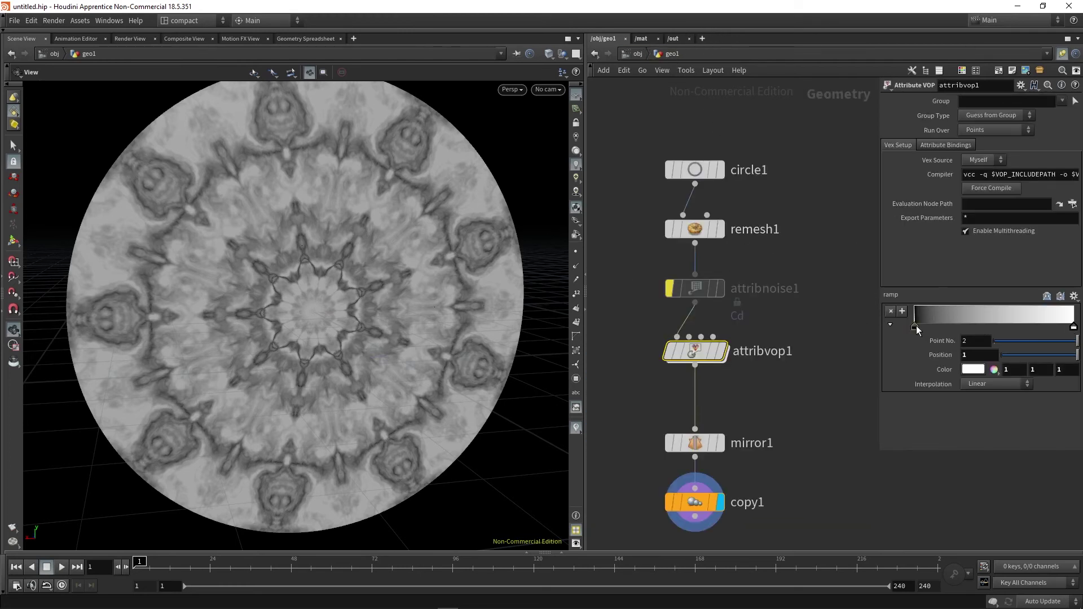
mouse_move(915, 326)
mouse_down()
mouse_move(1020, 324)
mouse_move(910, 323)
mouse_up()
Inside attribvop1, promote the Unified Noise node's offset input to a parameter.
double_click(696, 349)
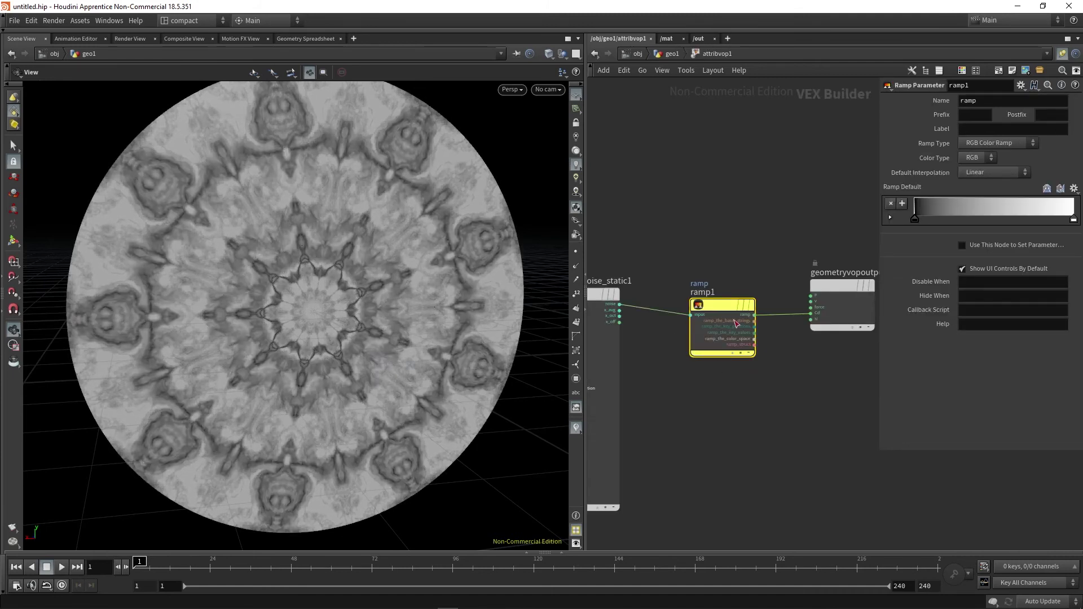
middle_drag(694, 470, 818, 406)
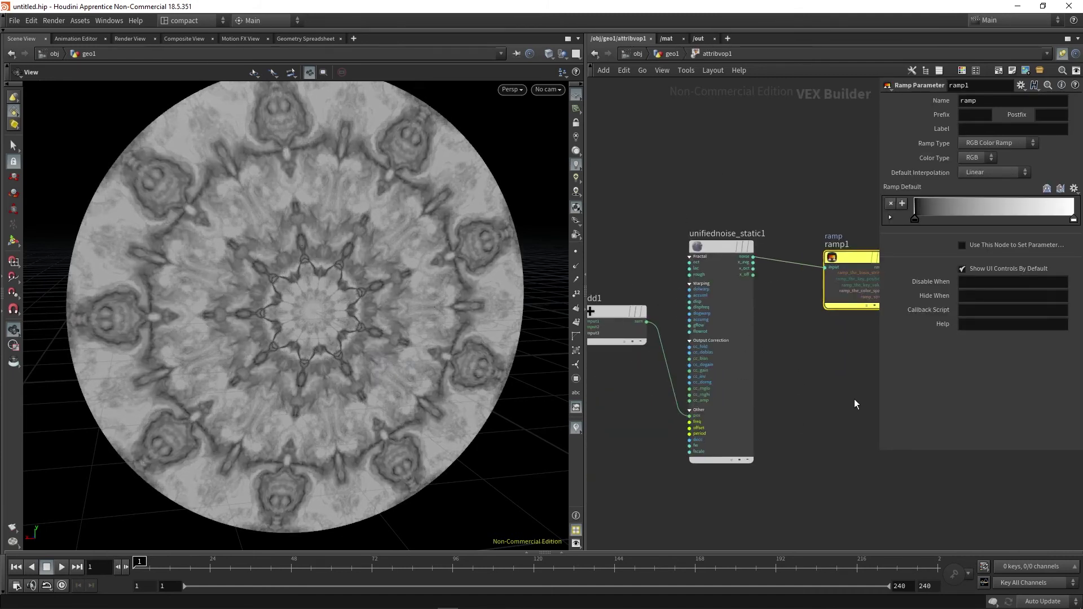
middle_drag(701, 417, 721, 447)
scroll(779, 402, up, 3)
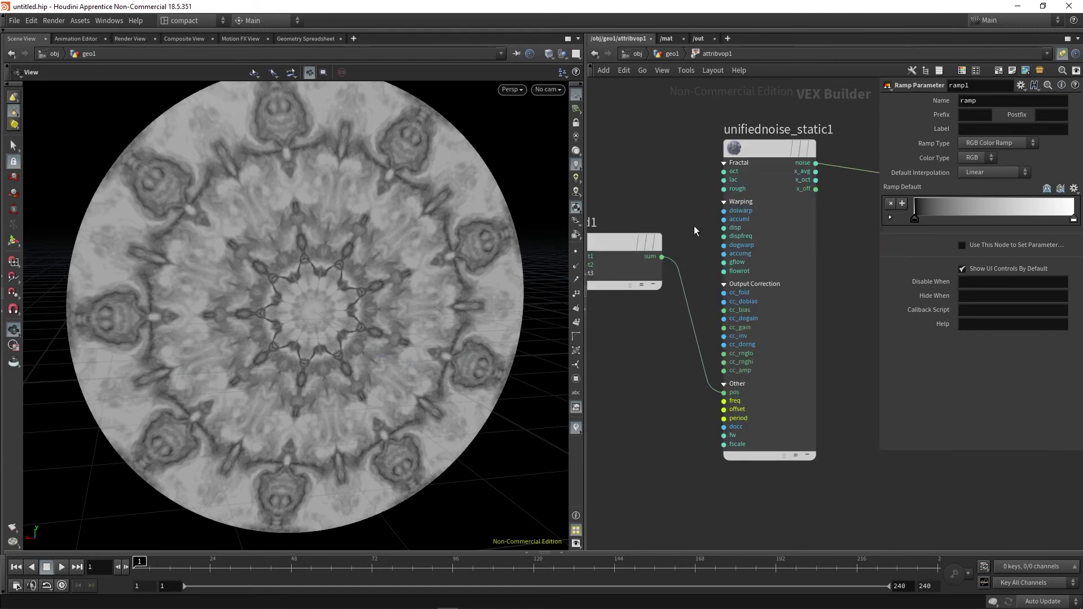
scroll(738, 414, up, 1)
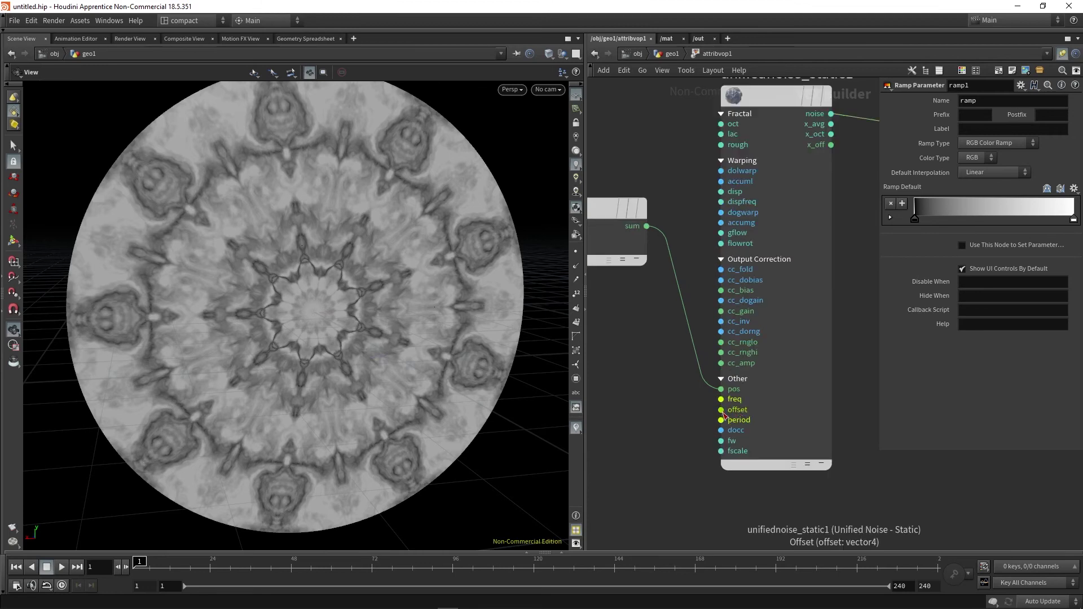
right_click(725, 414)
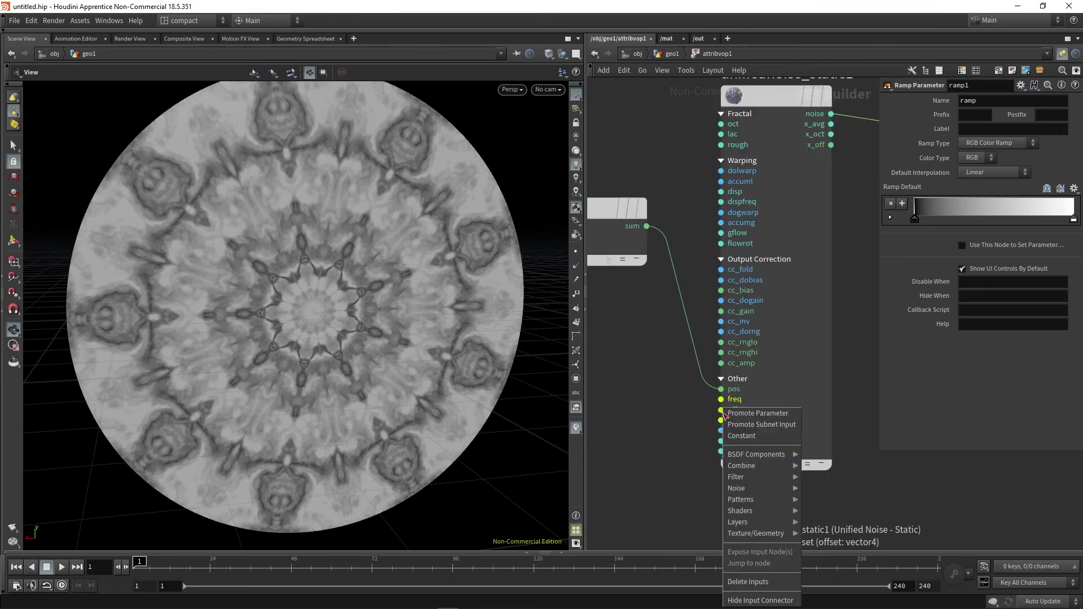
click(752, 416)
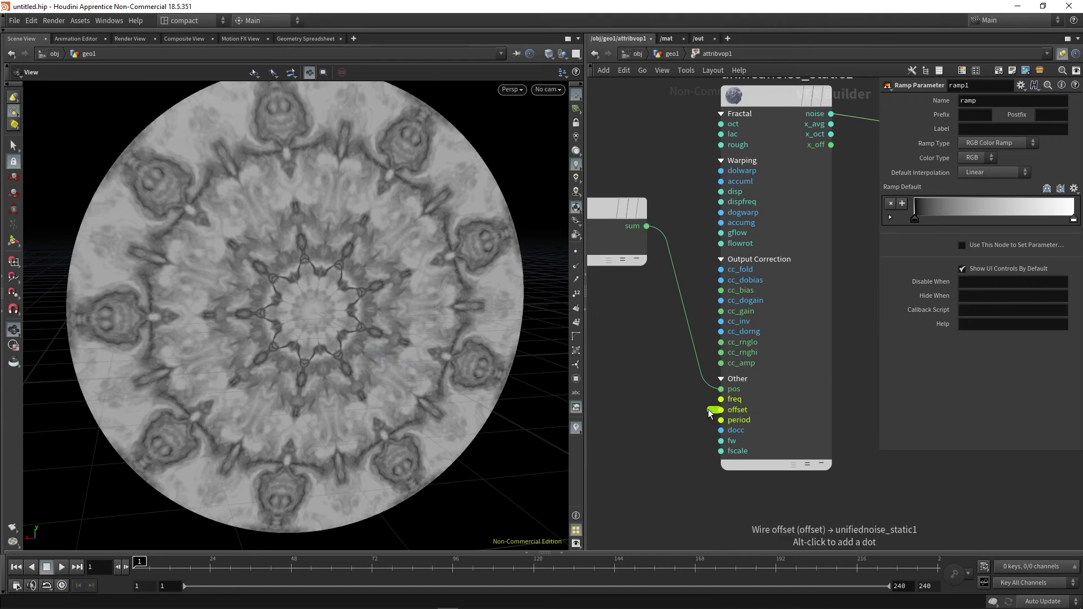
scroll(689, 443, down, 2)
scroll(707, 421, up, 3)
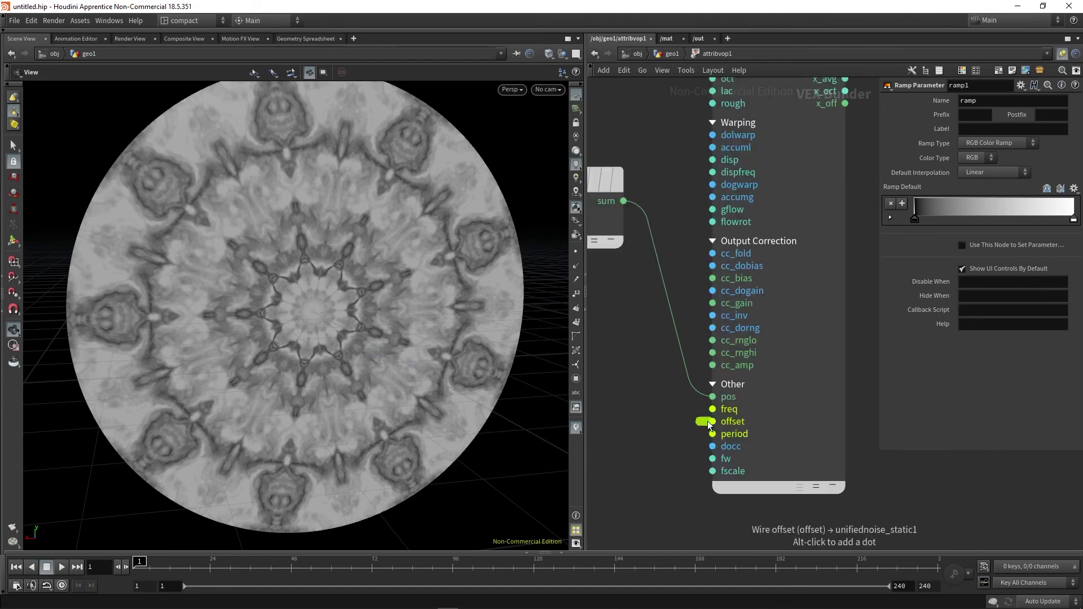
scroll(671, 462, down, 3)
middle_drag(664, 474, 596, 465)
scroll(706, 440, down, 1)
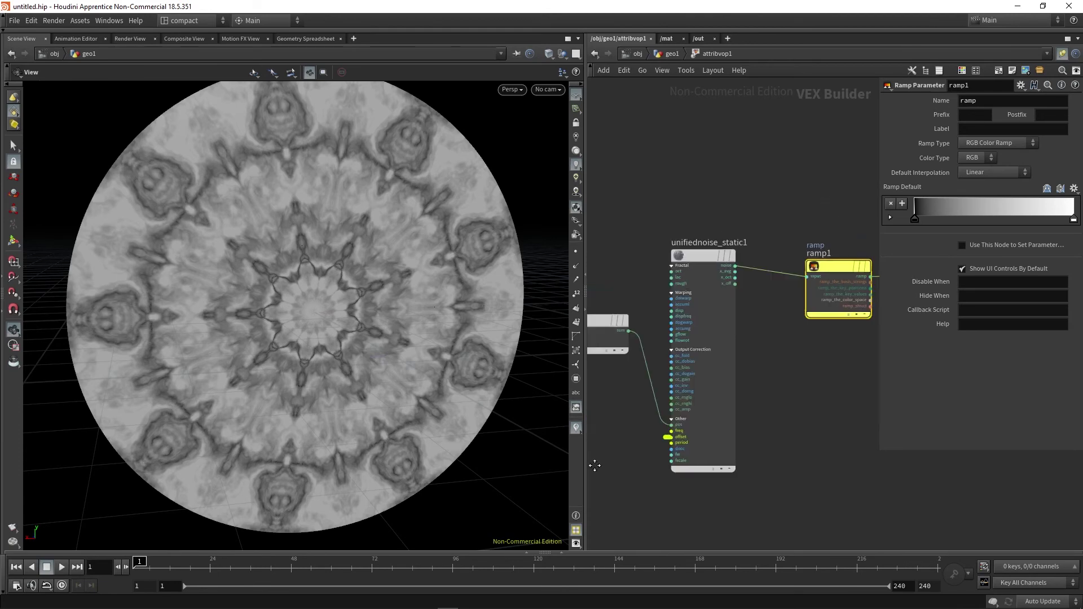
At the geo1 level, set the first point of attribvop1's ramp to pure blue (0, 0, 1).
click(670, 53)
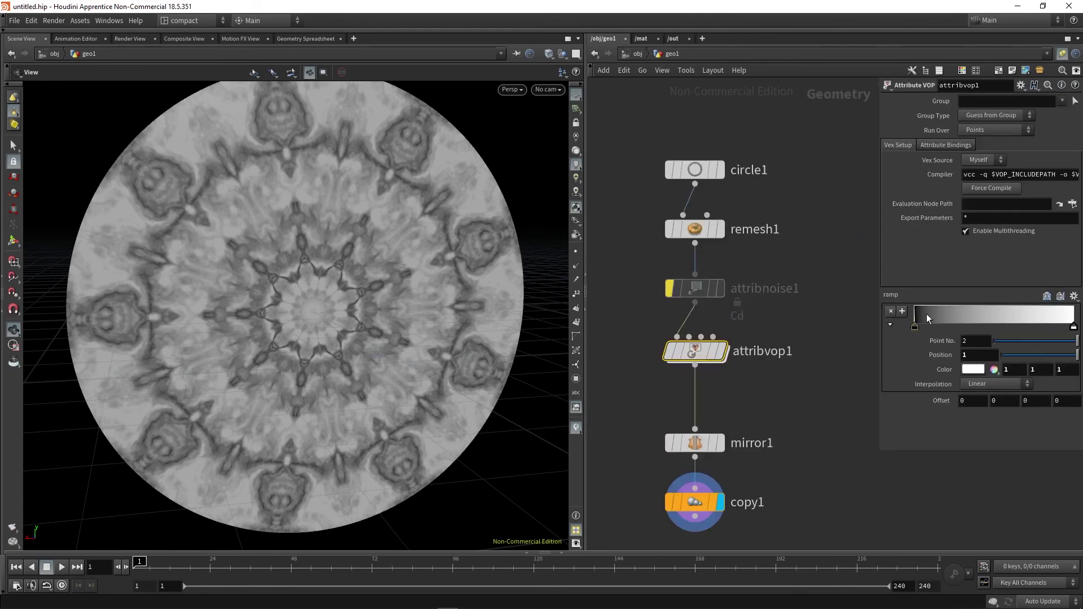
drag(915, 328, 923, 374)
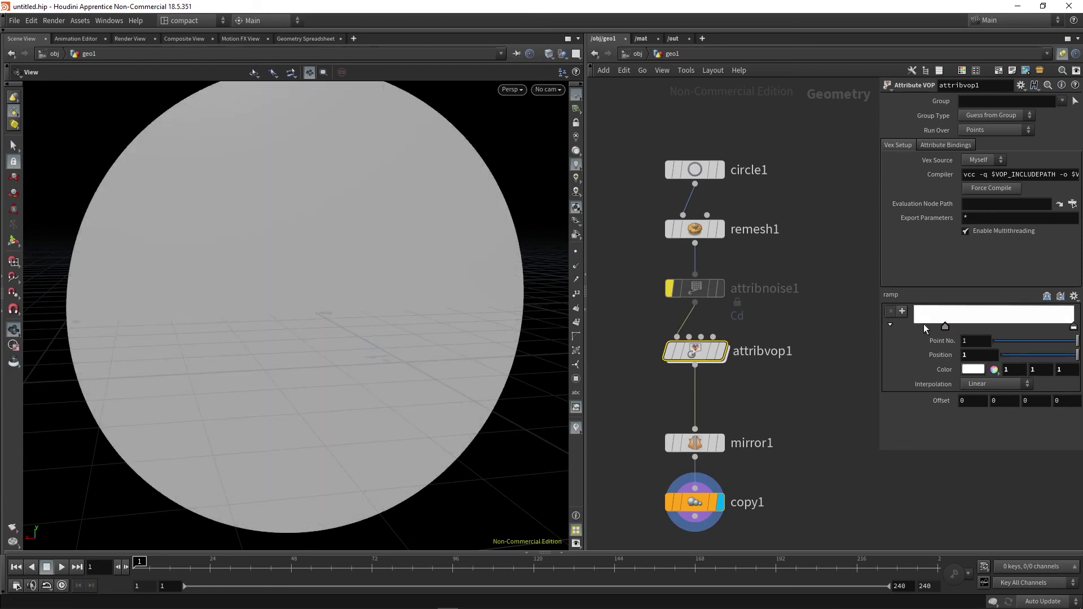
click(976, 368)
click(1017, 303)
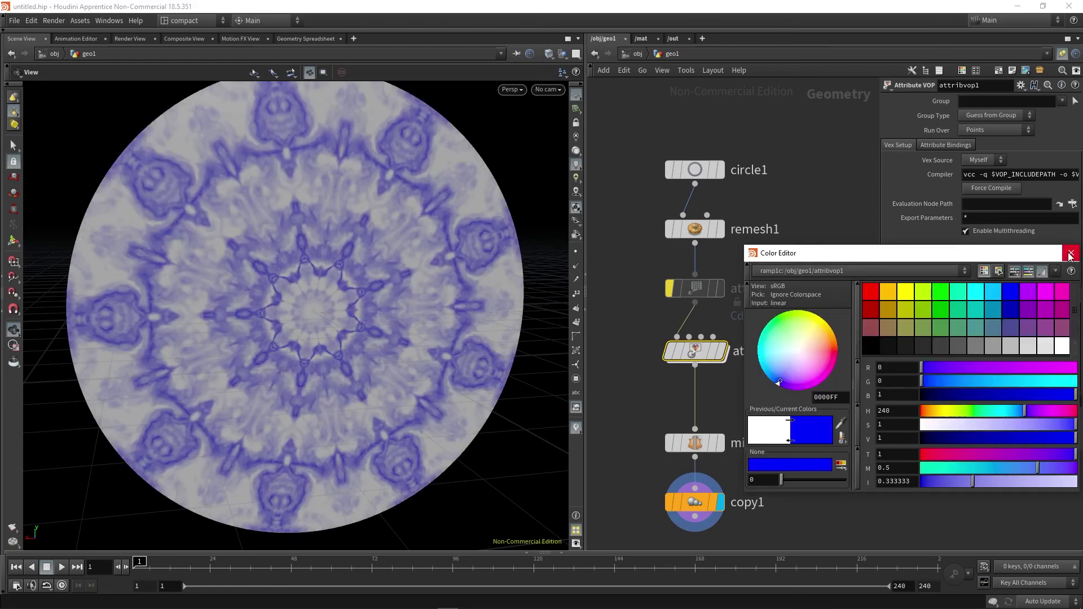
Make the ramp's last point blue and add two intermediate points, at about 0.6 and about 0.24.
drag(1074, 327, 1073, 374)
drag(1041, 319, 1076, 323)
click(1014, 323)
click(953, 319)
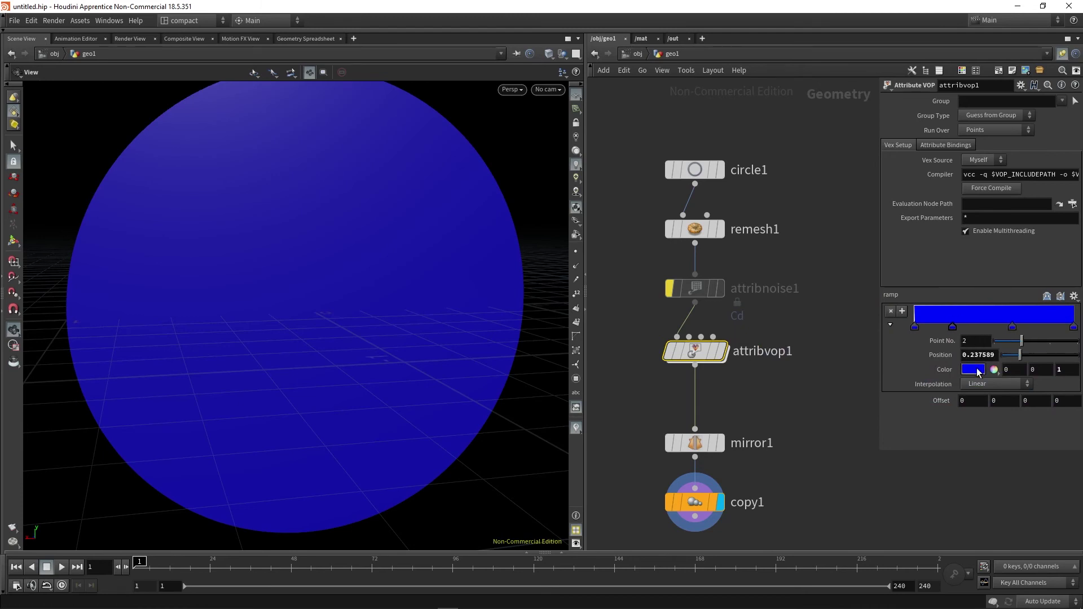
Colour the ramp point at about 0.24 cyan (0, 1, 1) and add a red point between the two rightmost blue points.
click(977, 370)
click(976, 292)
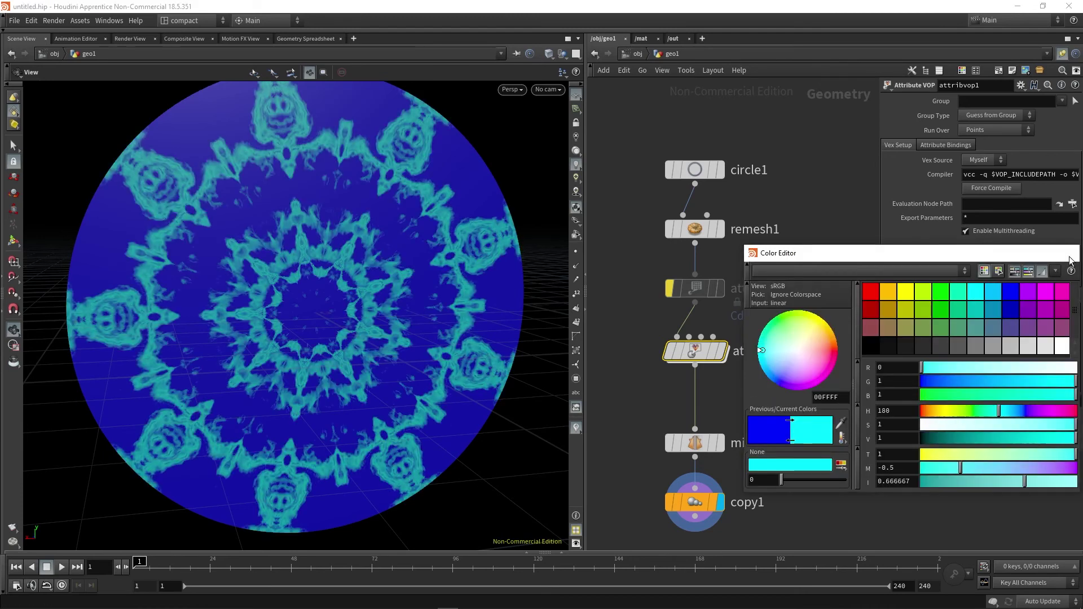
click(1071, 252)
click(974, 370)
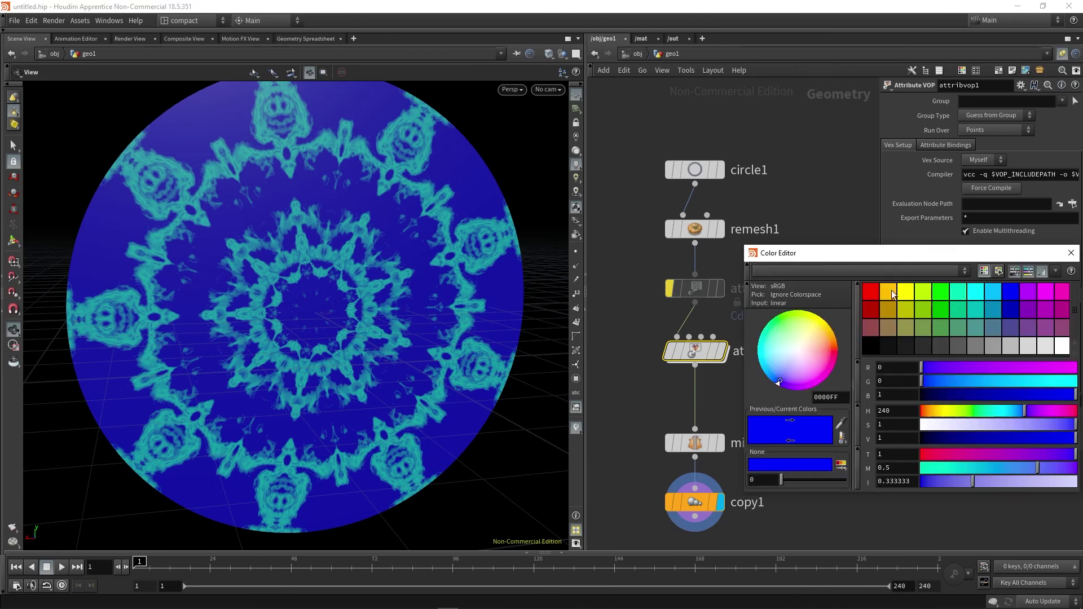
click(870, 292)
click(1070, 253)
Add more points near the middle of the ramp and colour the one at about 0.397 magenta (1, 0, 1).
drag(974, 317, 971, 317)
click(983, 318)
click(978, 320)
click(973, 369)
click(1012, 292)
click(1046, 291)
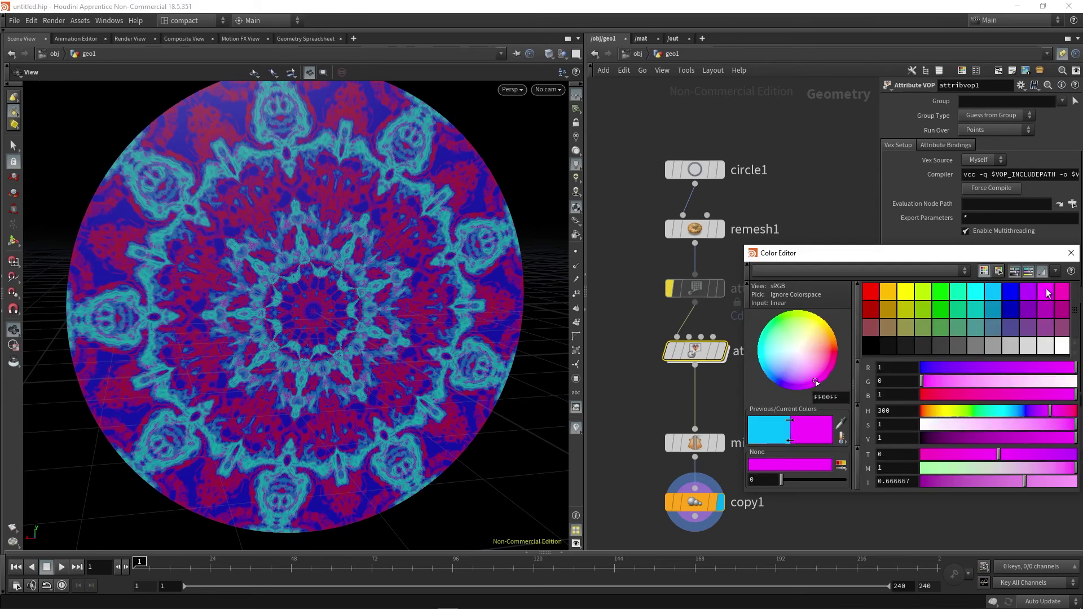
click(1072, 252)
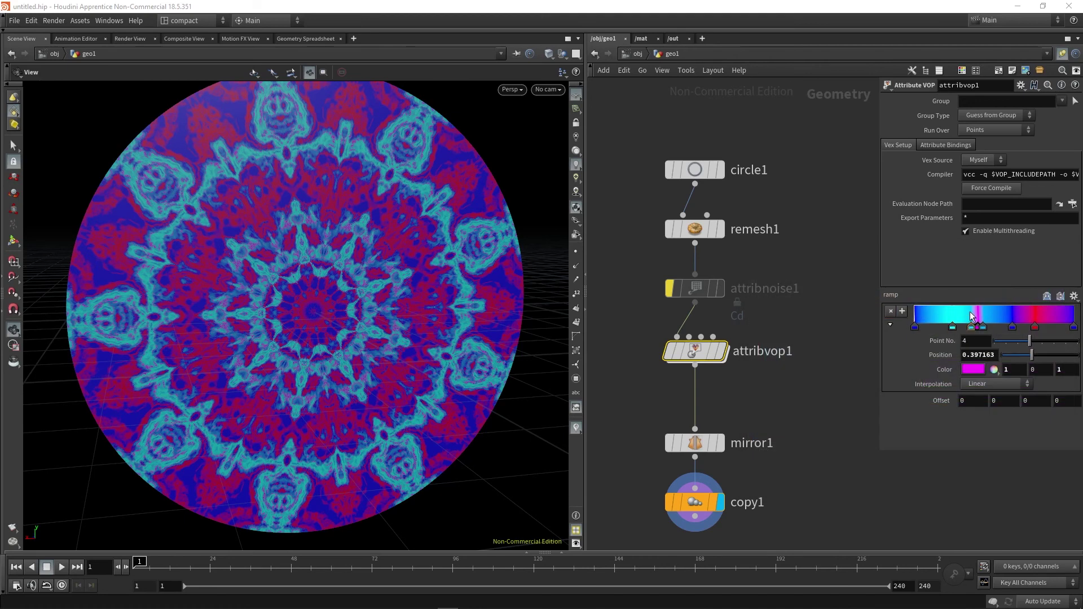
Move the light-blue ramp point to about 0.479 and a cyan one to about 0.312, and inspect the disc from several angles.
drag(984, 325, 990, 325)
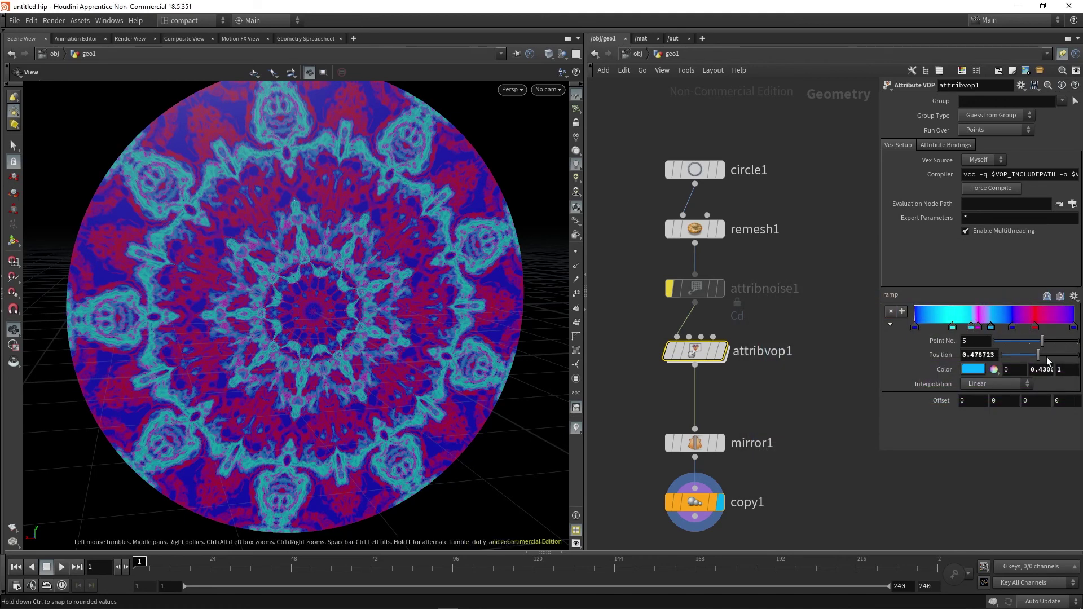
click(970, 329)
drag(952, 329, 966, 331)
right_drag(328, 312, 307, 338)
drag(307, 339, 303, 334)
right_drag(302, 333, 300, 312)
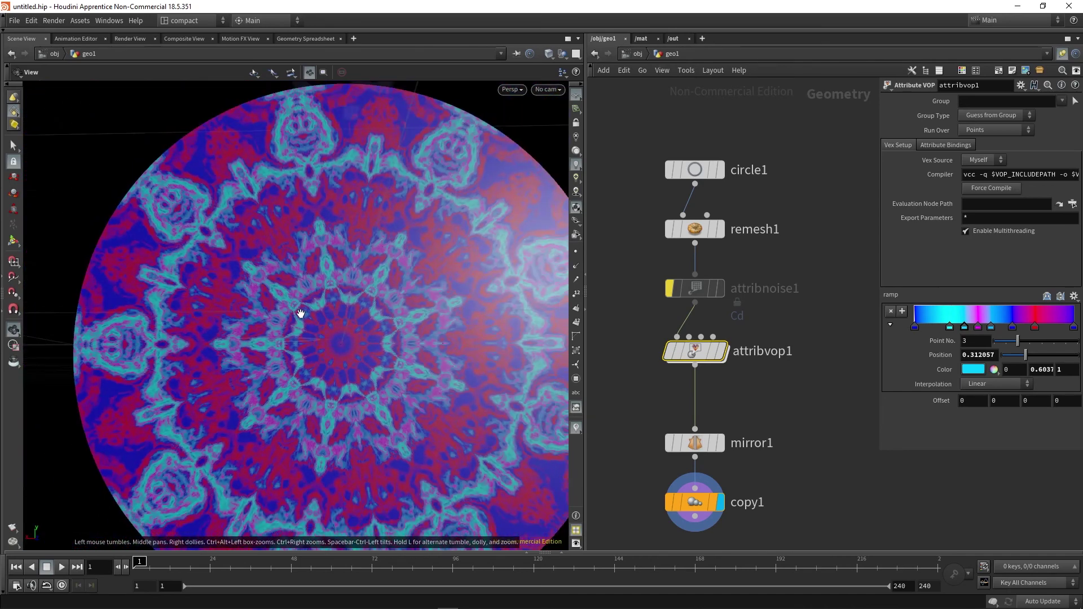
drag(299, 312, 326, 349)
right_drag(325, 348, 301, 350)
mouse_move(305, 332)
mouse_down()
mouse_move(330, 347)
mouse_move(307, 416)
mouse_move(306, 335)
mouse_up()
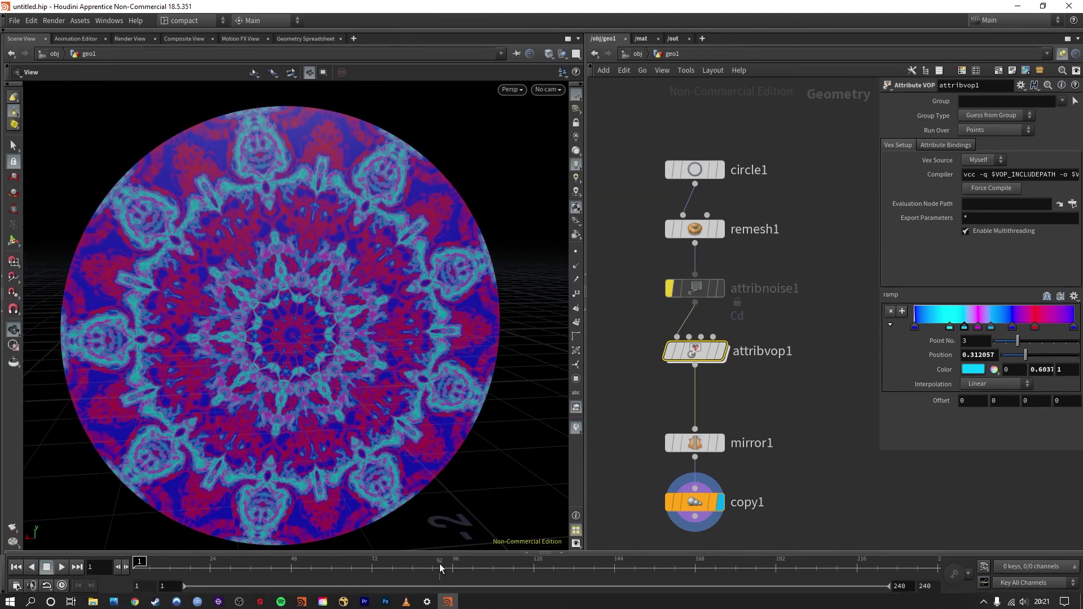
Try shifting the second Offset component by hand and scrub the timeline to check for animation.
drag(440, 567, 134, 572)
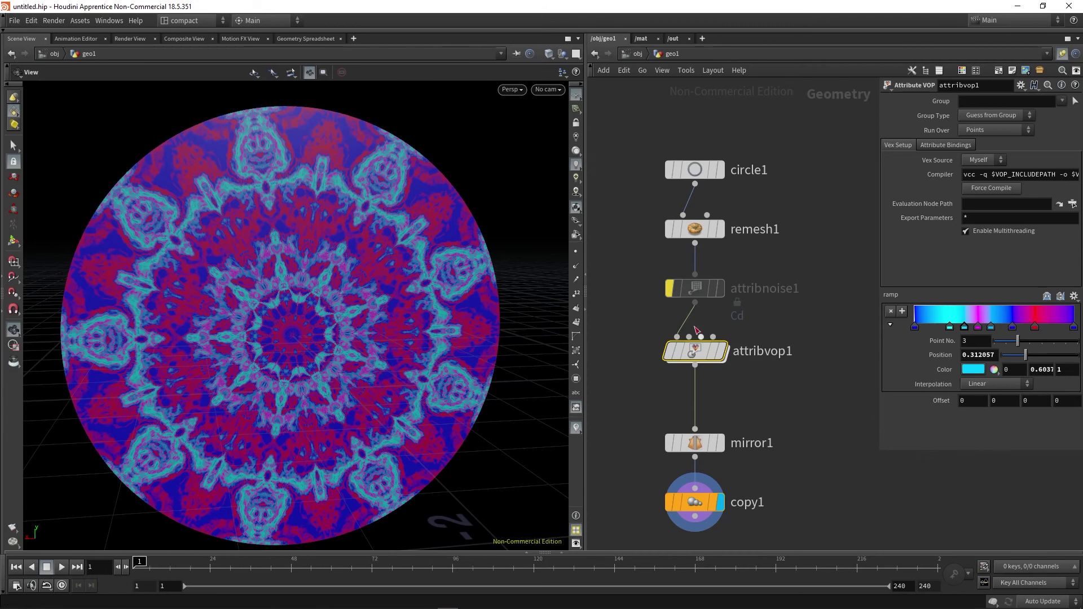
middle_drag(995, 401, 1082, 422)
drag(217, 566, 135, 563)
Set the second Offset component to the expression $T and preview the animation.
click(1009, 400)
text($TT)
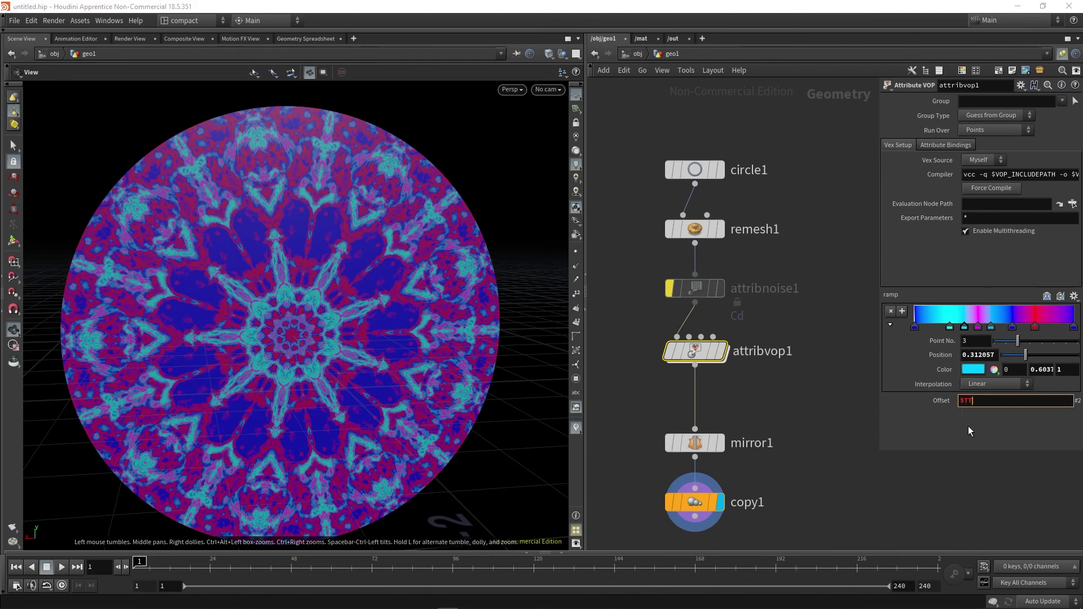
key(BackSpace)
key(Return)
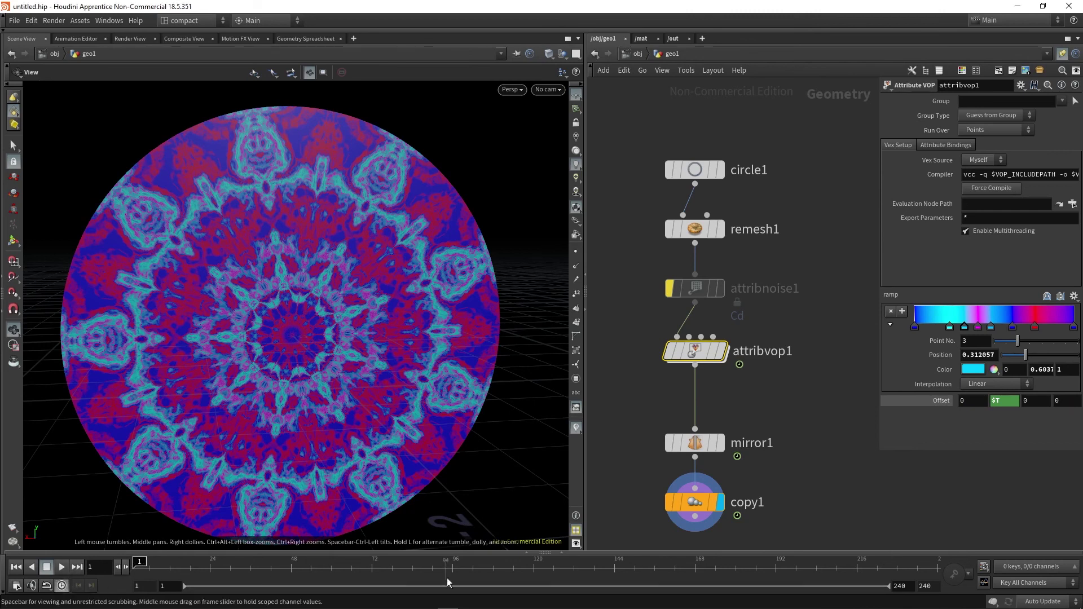
click(62, 567)
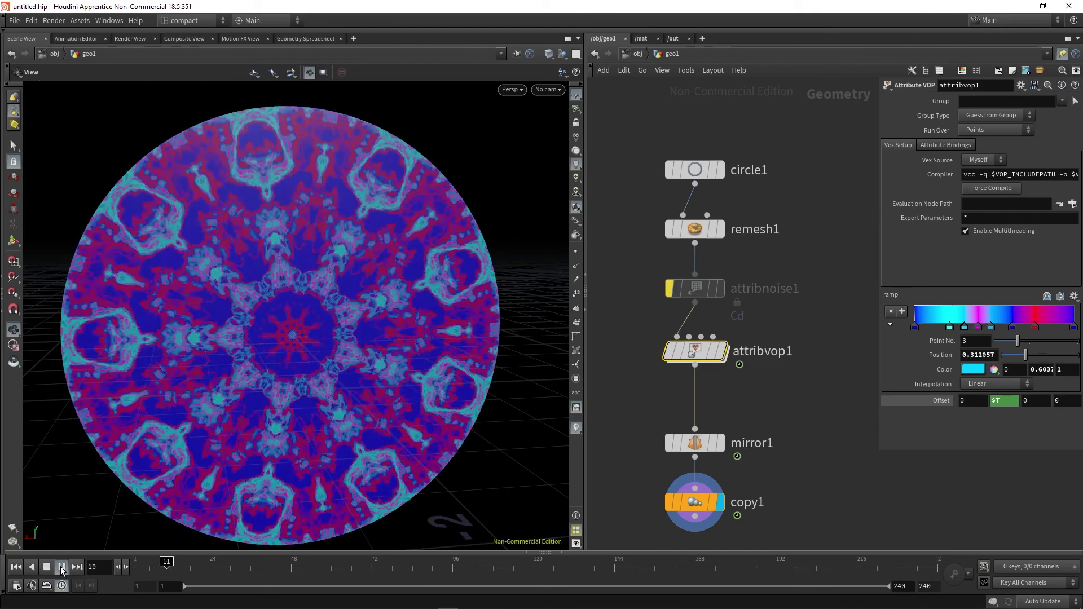
click(48, 568)
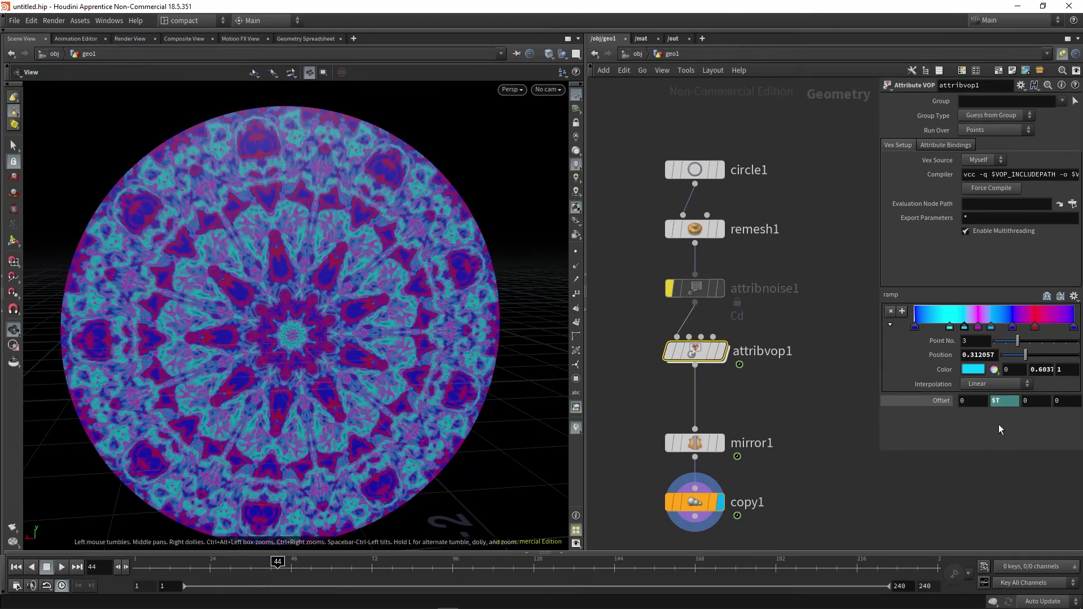
Slow the animation by setting the second Offset component to $T*0.2, and inspect the disc during playback.
text(T*0.2)
key(Return)
click(61, 568)
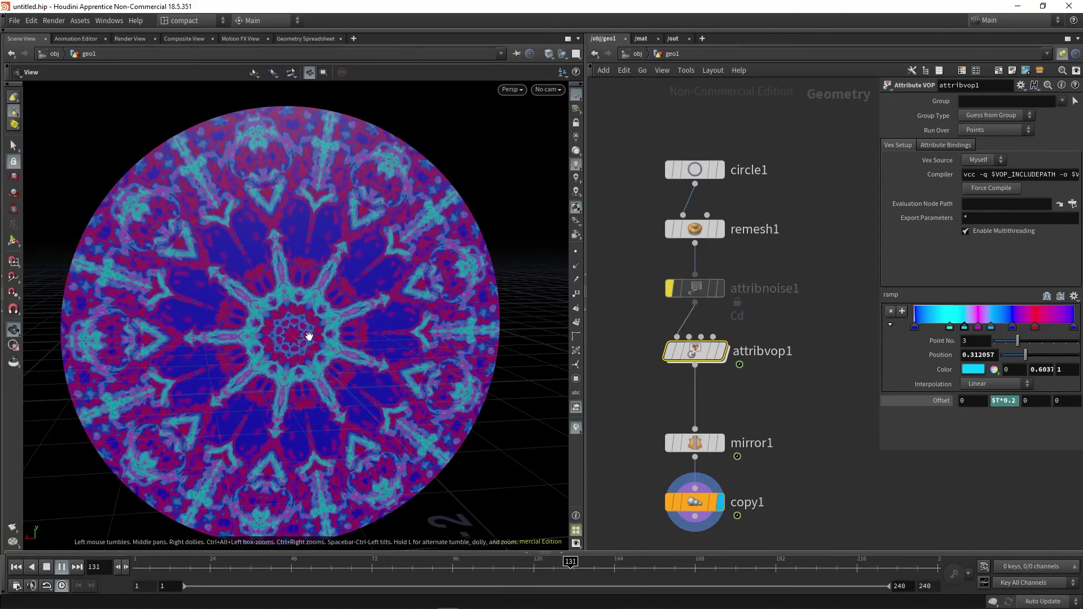
mouse_move(310, 339)
mouse_down()
mouse_move(334, 380)
mouse_move(297, 339)
mouse_move(309, 351)
mouse_move(300, 357)
mouse_up()
scroll(284, 338, up, 3)
scroll(297, 340, down, 3)
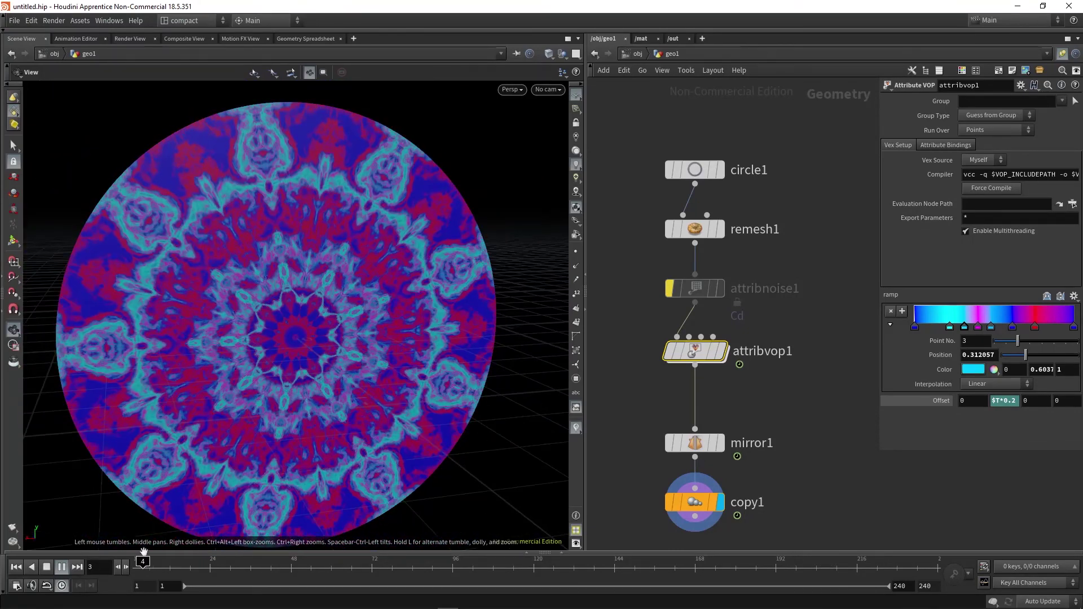
click(47, 567)
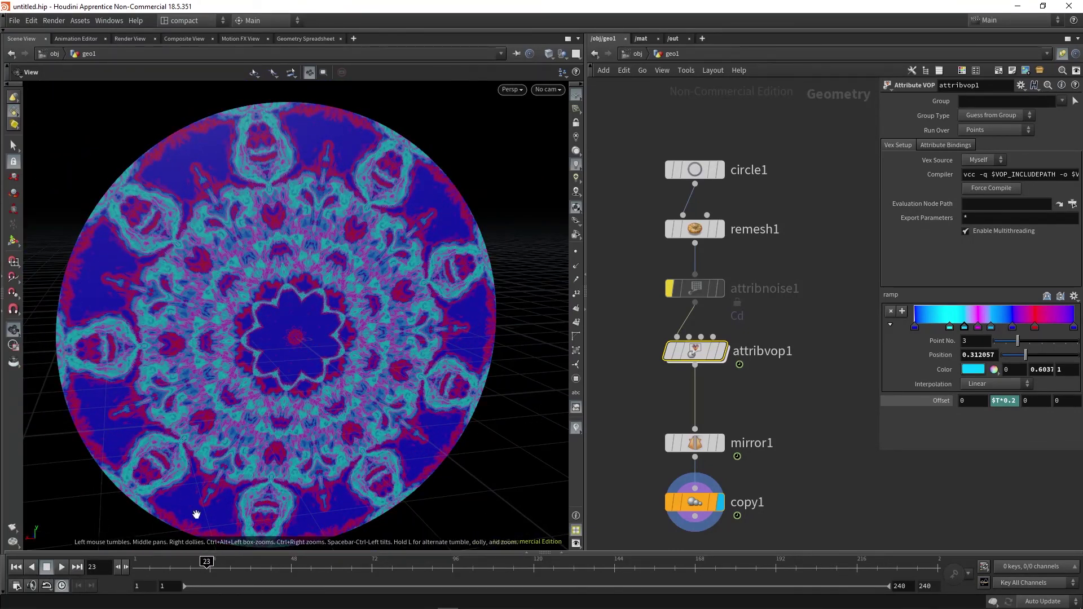
Scrub the animation to frame 89 and open the network inside attribvop1.
drag(207, 566, 430, 565)
scroll(671, 353, up, 2)
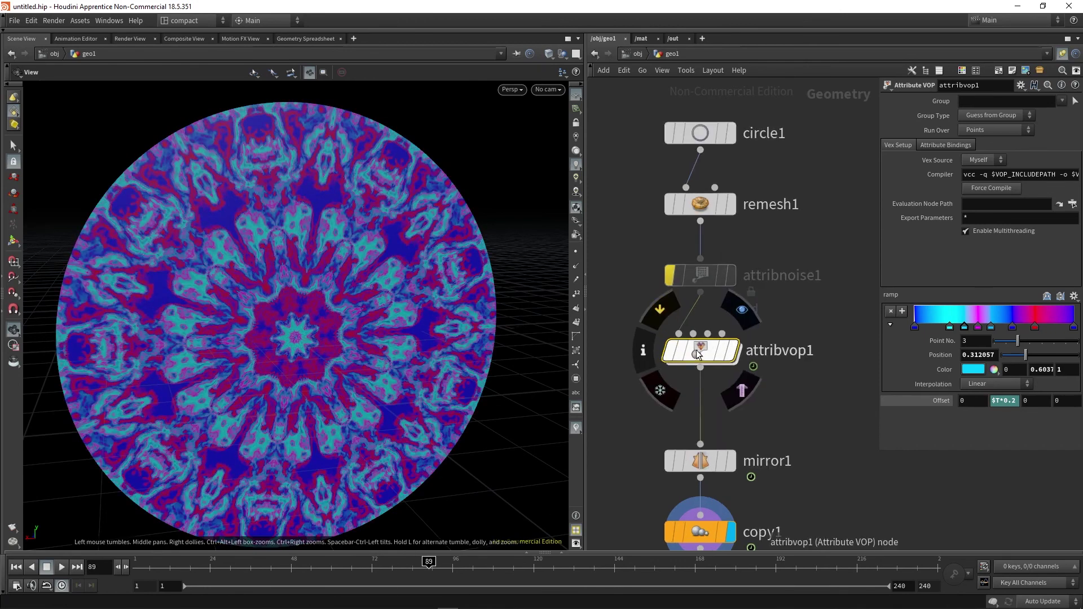
double_click(697, 348)
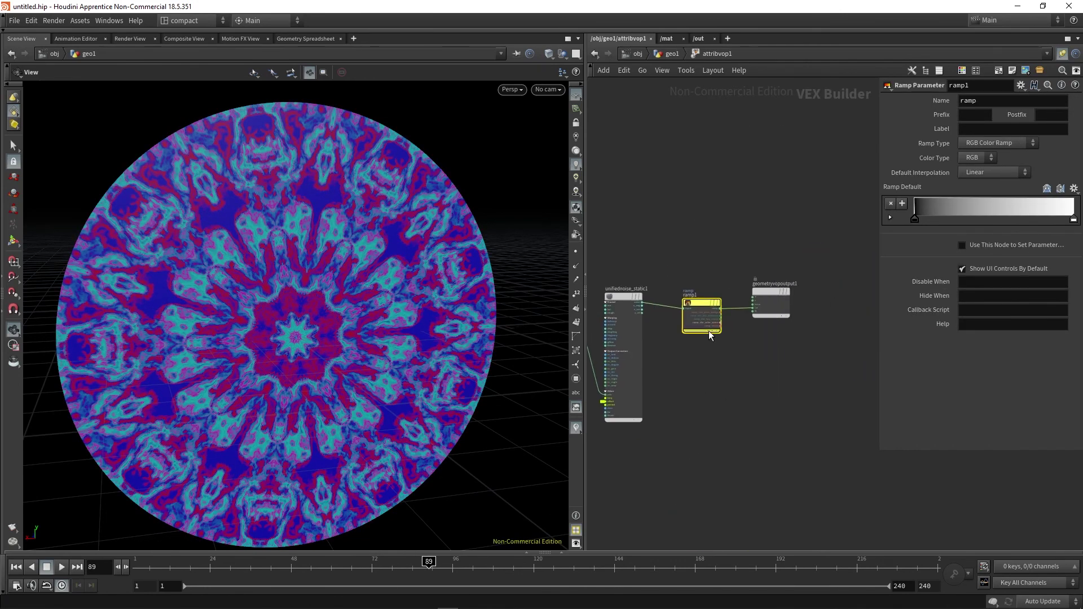
Add a Modulo node and insert it on the wire between the unified noise output and the ramp input.
drag(787, 406, 773, 299)
scroll(664, 325, up, 2)
key(Tab)
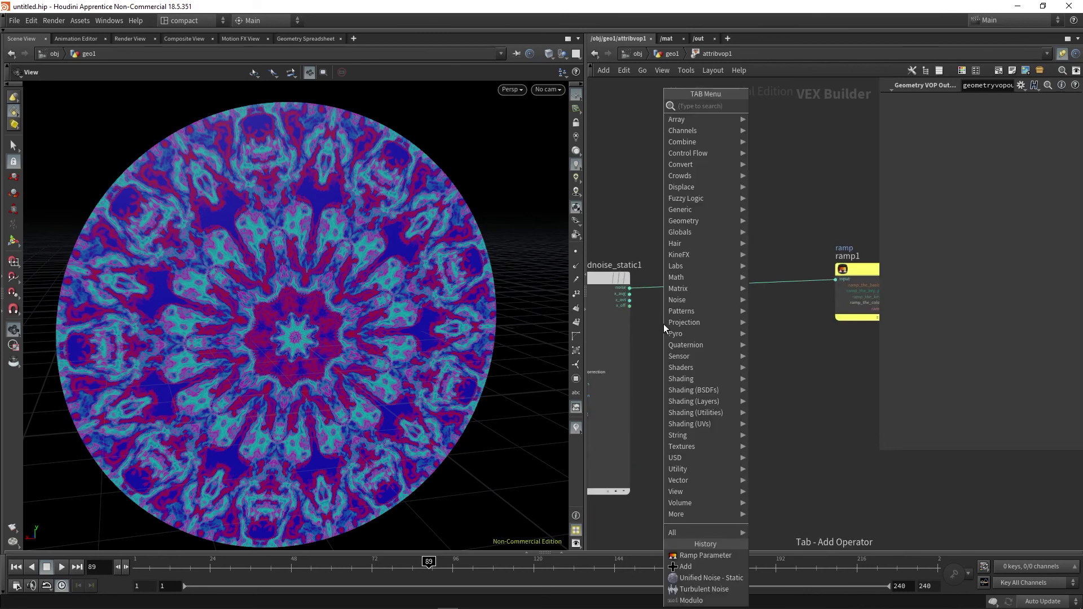
text(mod)
key(Return)
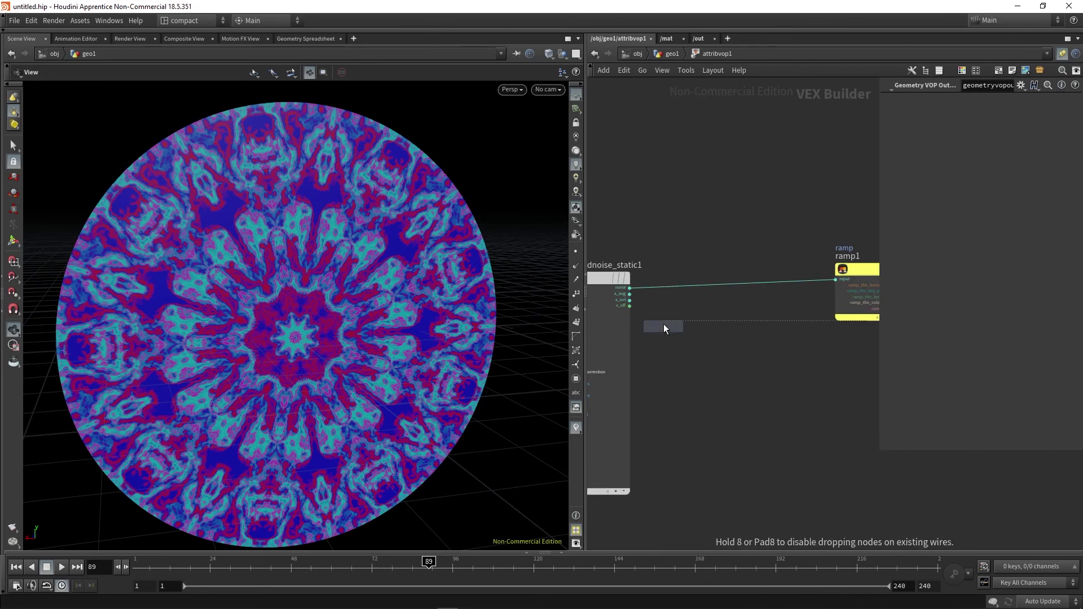
click(685, 314)
scroll(674, 316, up, 2)
drag(672, 319, 718, 270)
Set the Modulo divisor to 0.792, return to the geo1 network and inspect the disc.
middle_drag(634, 329, 665, 319)
scroll(723, 311, up, 1)
mouse_move(1065, 115)
mouse_down()
mouse_move(1035, 116)
mouse_move(1051, 117)
mouse_up()
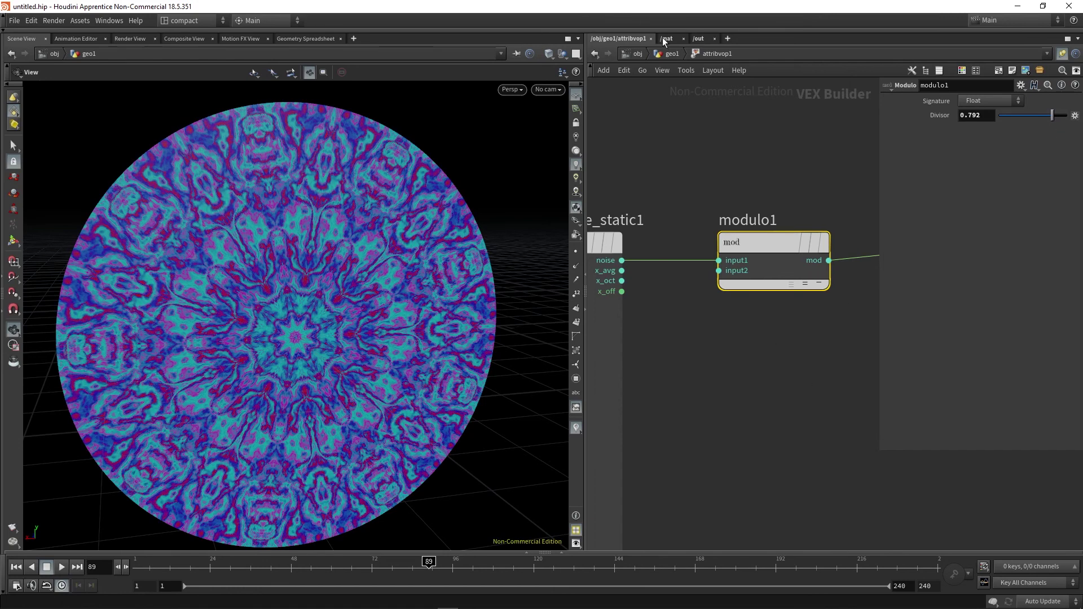
click(672, 55)
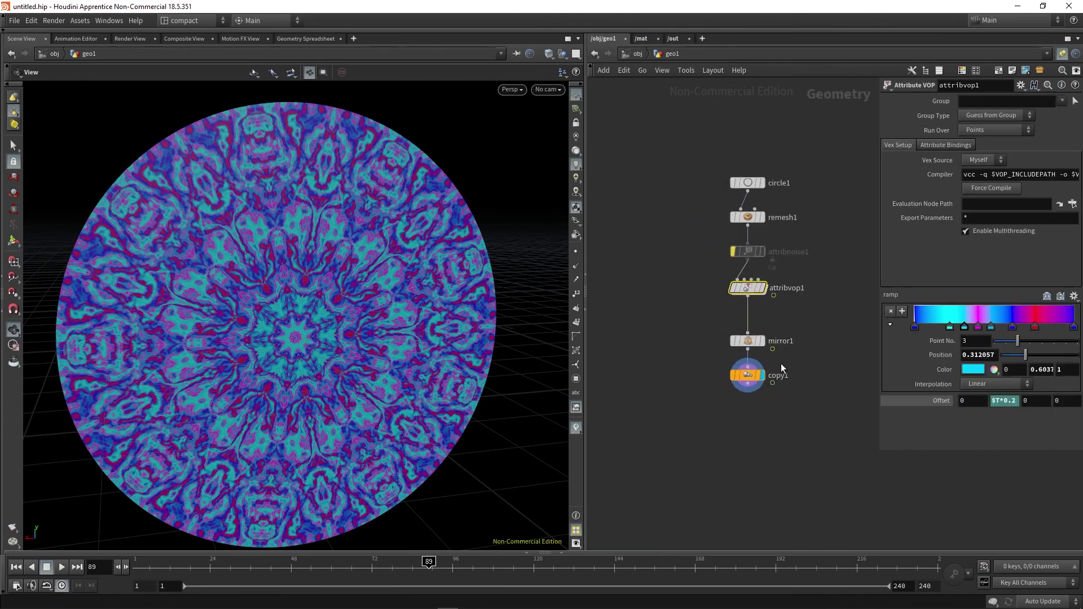
mouse_move(309, 350)
mouse_down()
mouse_move(358, 387)
mouse_move(302, 347)
mouse_move(317, 353)
mouse_up()
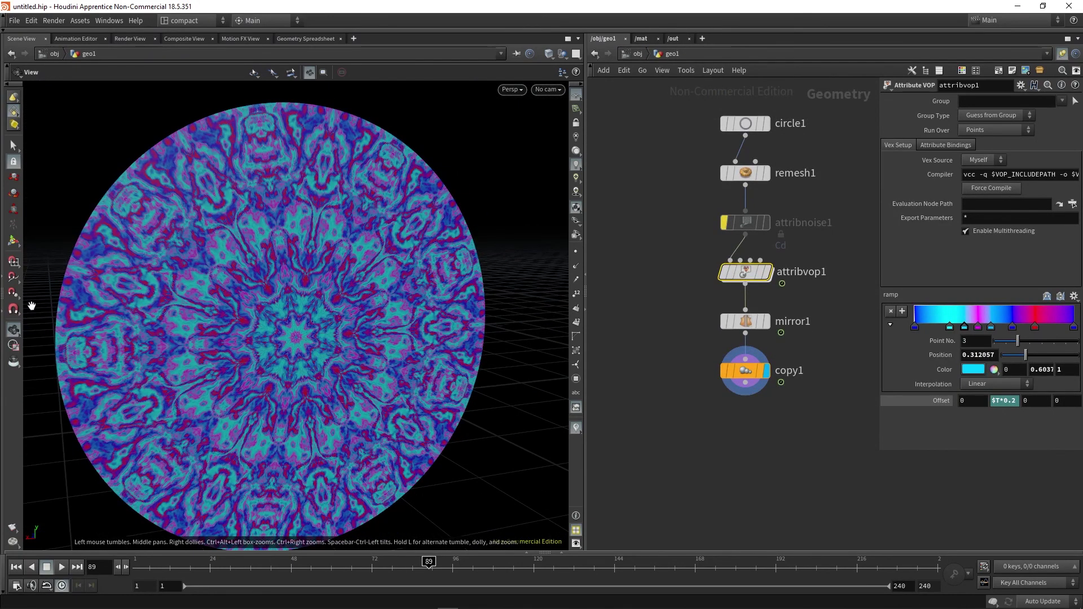